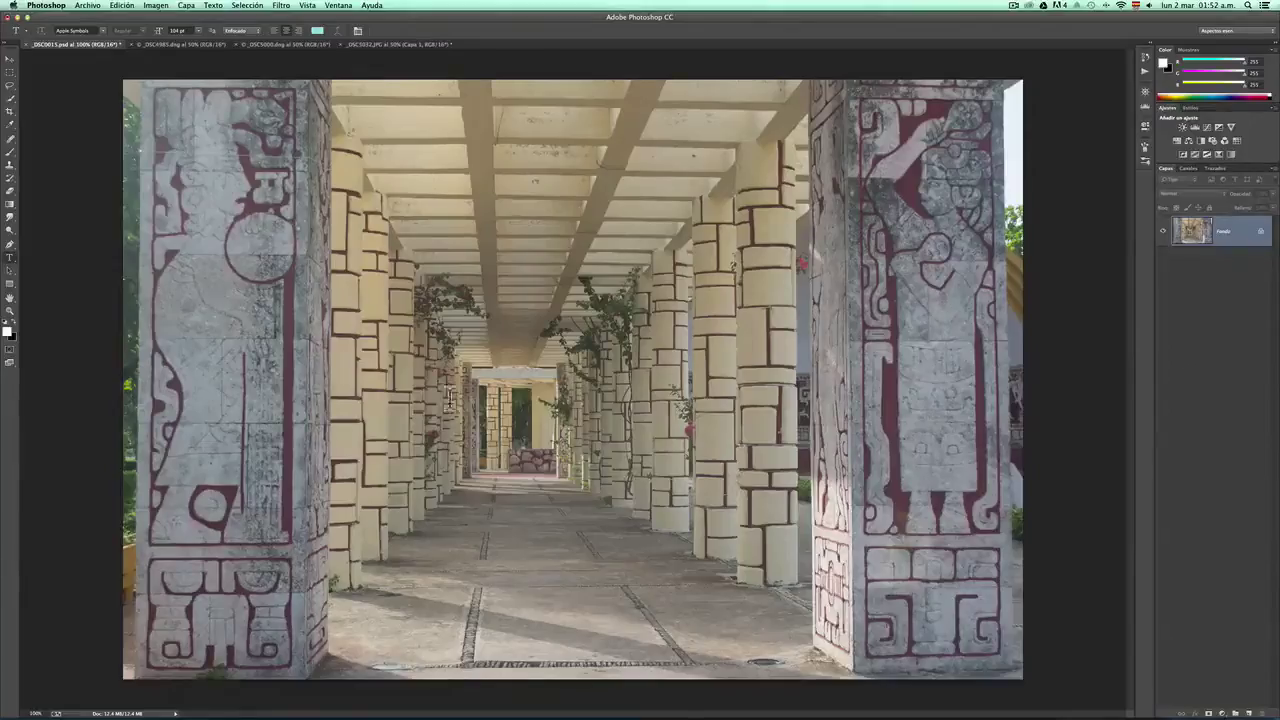
# Step: Fit the colonnade photo to the window, bringing the zoom to about 110%
pyautogui.doubleClick(8, 298)
pyautogui.doubleClick(8, 302)
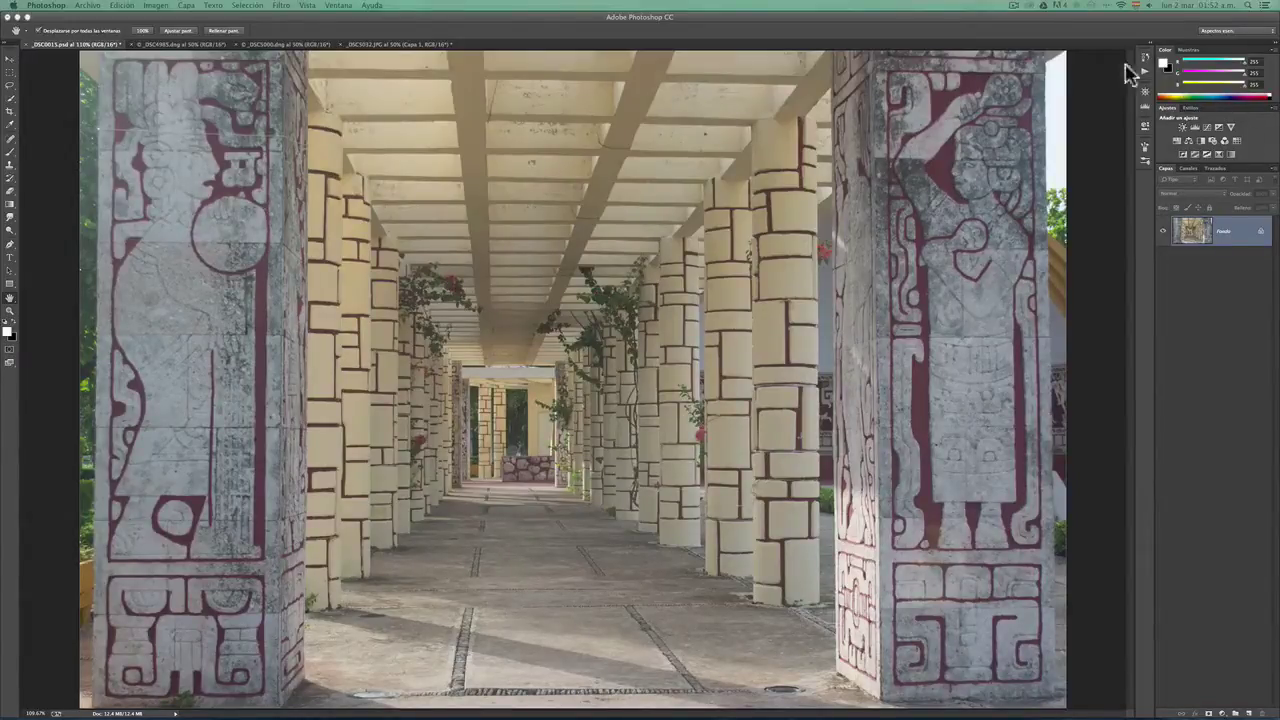
# Step: Add a Curves adjustment layer from the Adjustments panel above the colonnade's Fondo layer
pyautogui.click(1086, 22)
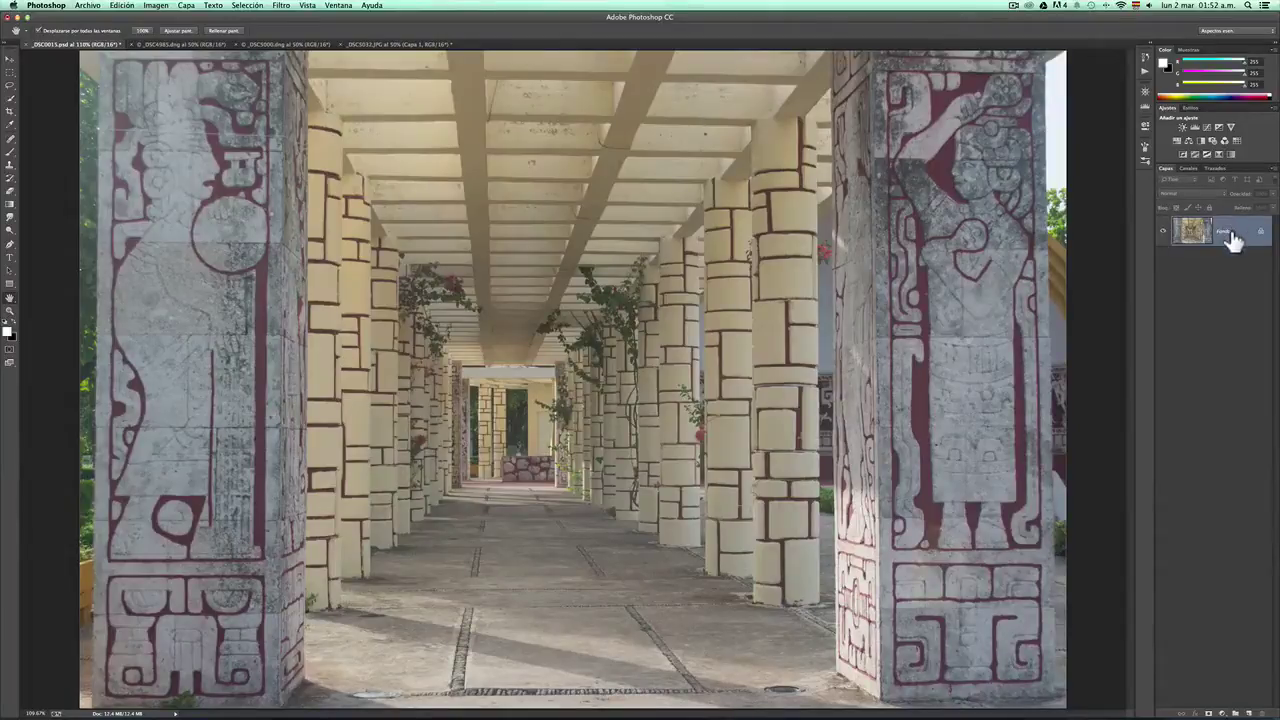
pyautogui.click(1206, 128)
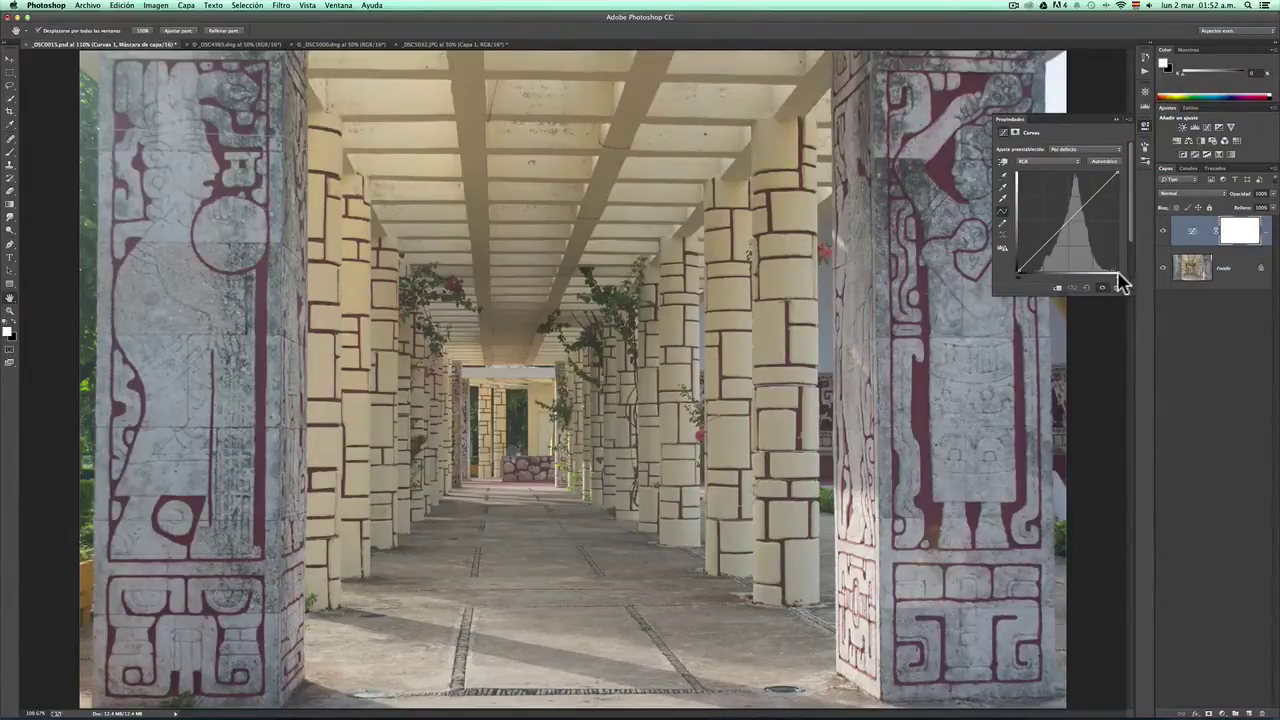
# Step: Drag the white-point slider slightly left with the Alt clipping preview, creating the 'A medida' curve
pyautogui.press('alt')
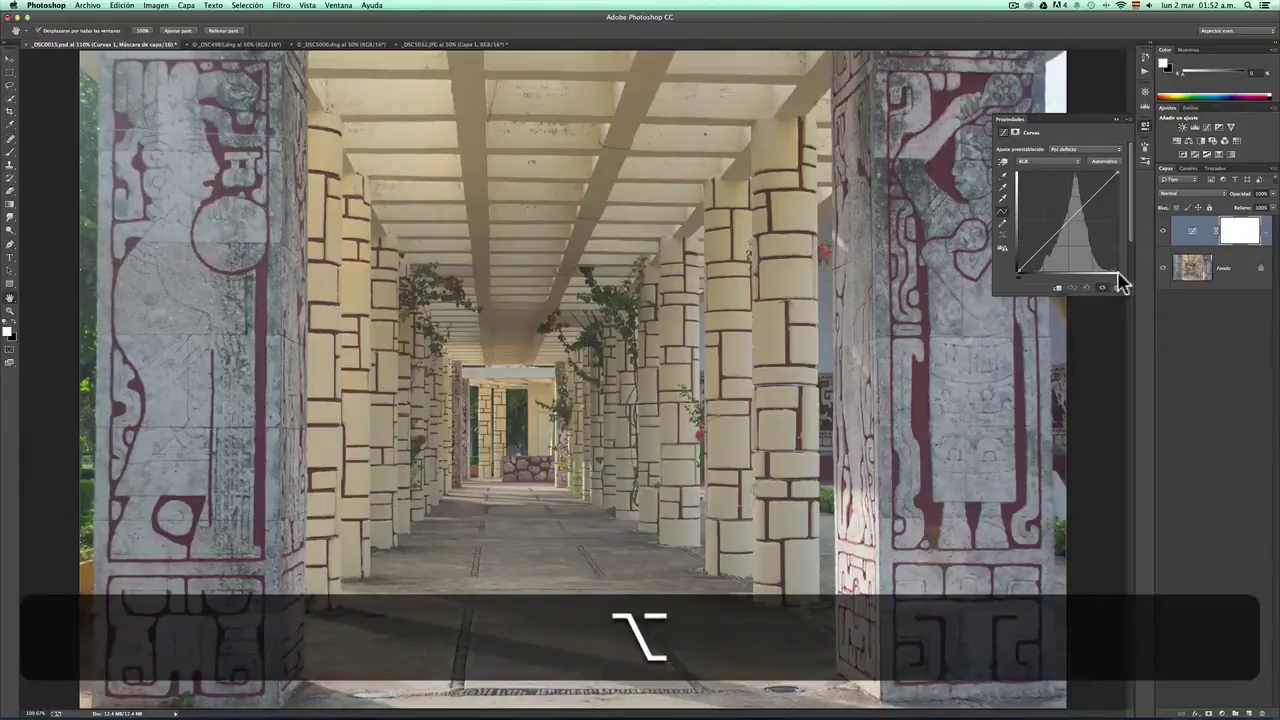
pyautogui.keyDown('alt'); pyautogui.click(1118, 277); pyautogui.keyUp('alt')
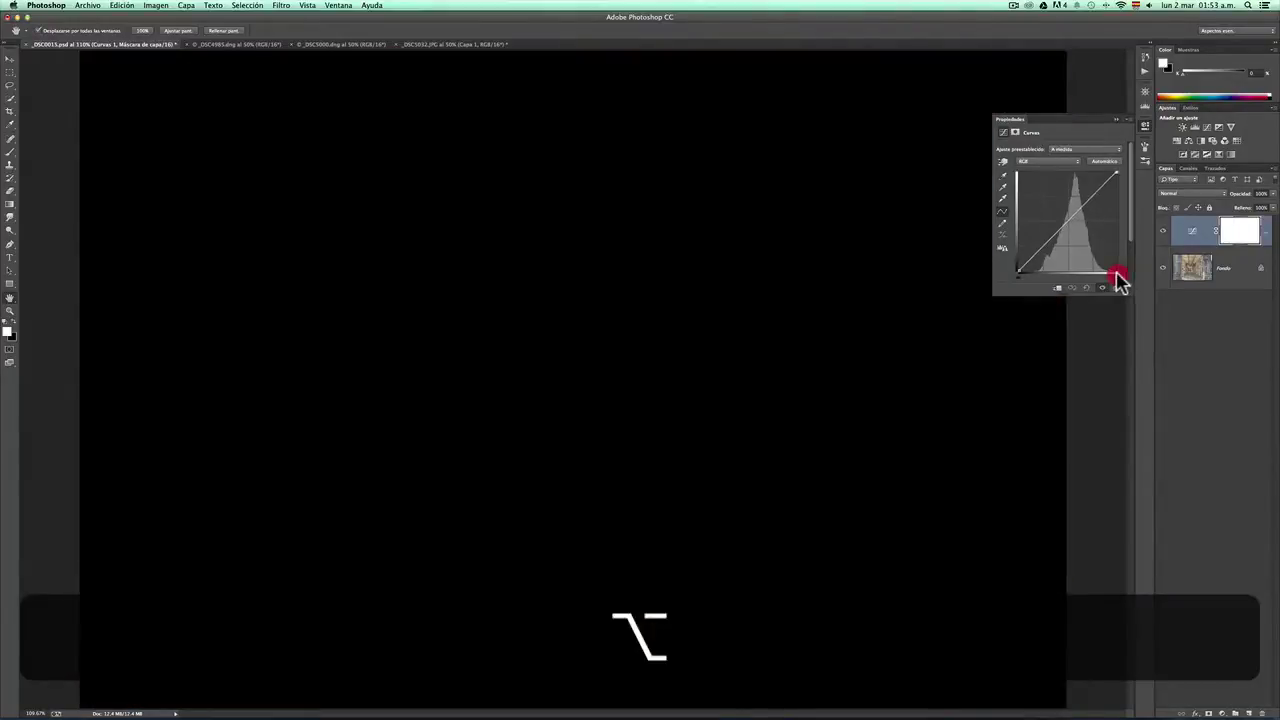
pyautogui.moveTo(1118, 277); pyautogui.dragTo(1120, 283)
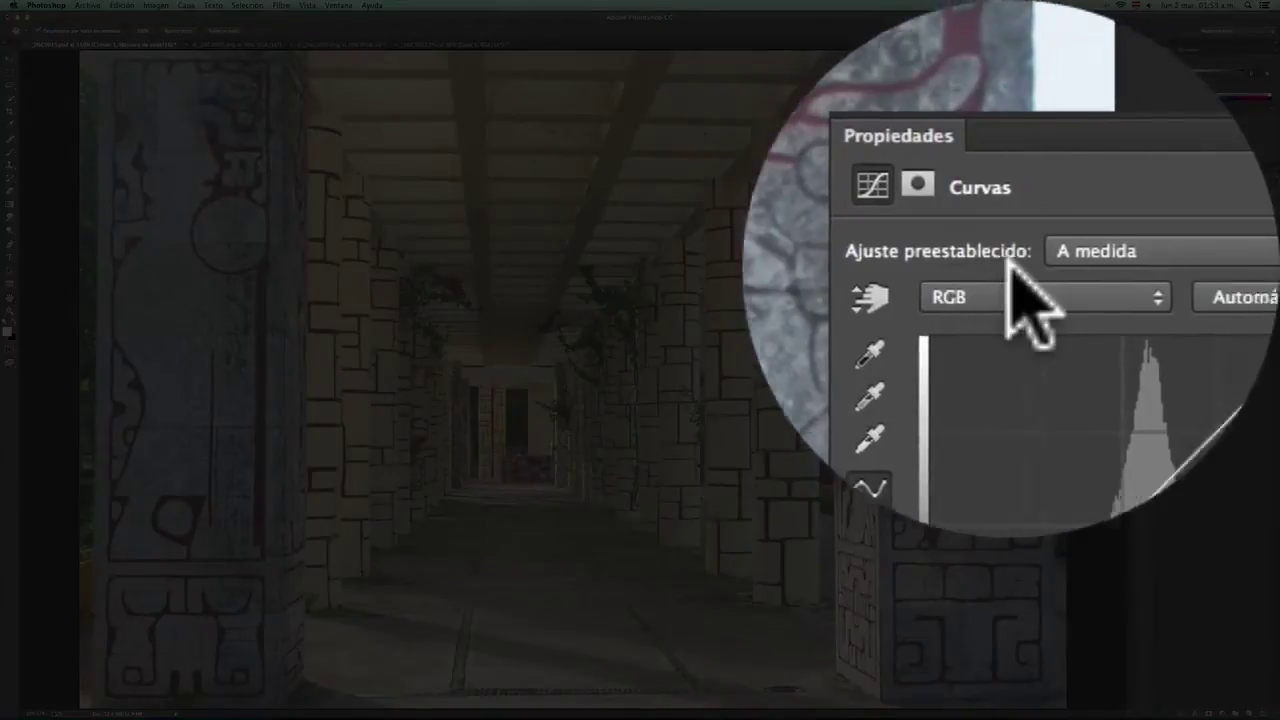
# Step: Apply the Contraste fuerte (RGB) preset and toggle the adjustment off and on to compare
pyautogui.click(1012, 268)
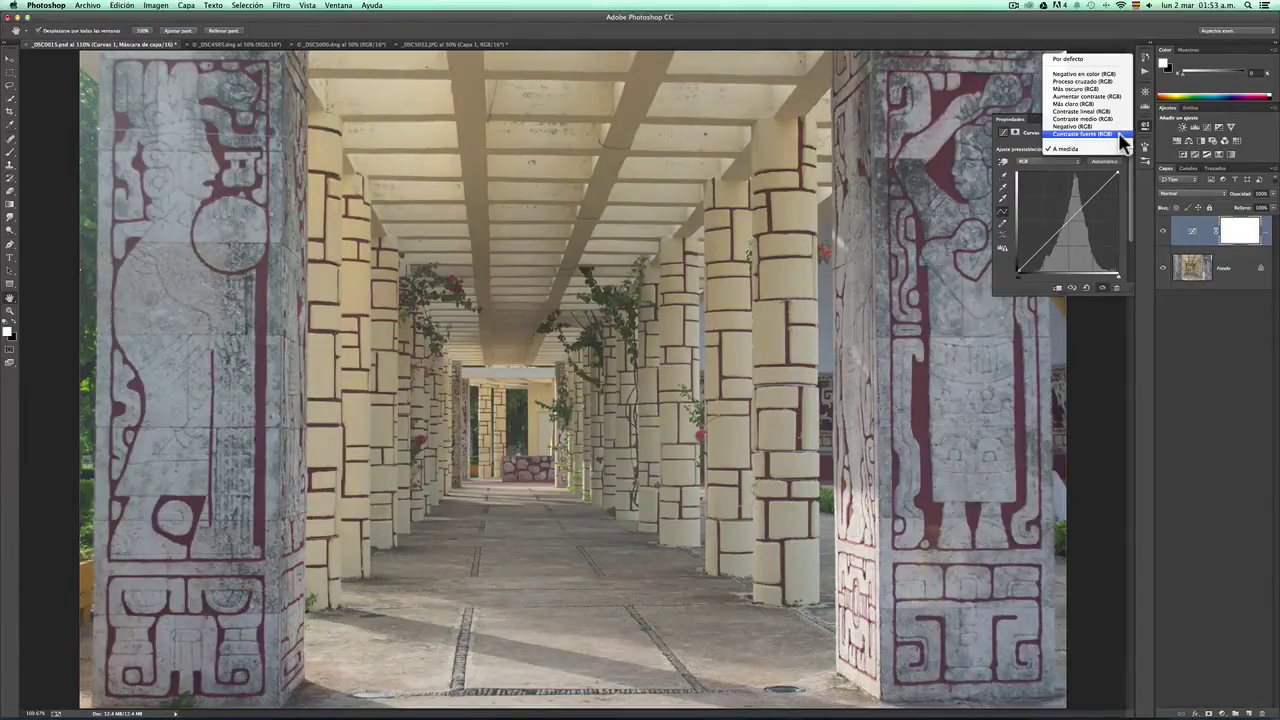
pyautogui.click(1120, 134)
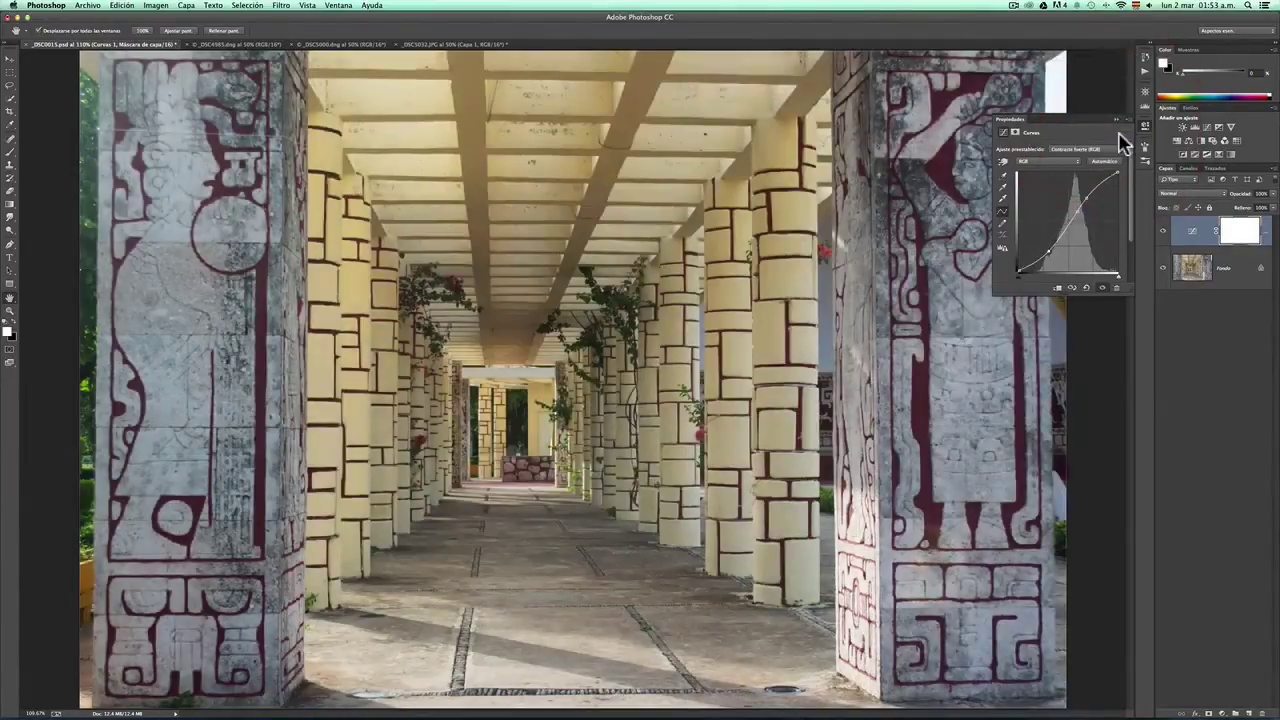
pyautogui.click(1103, 288)
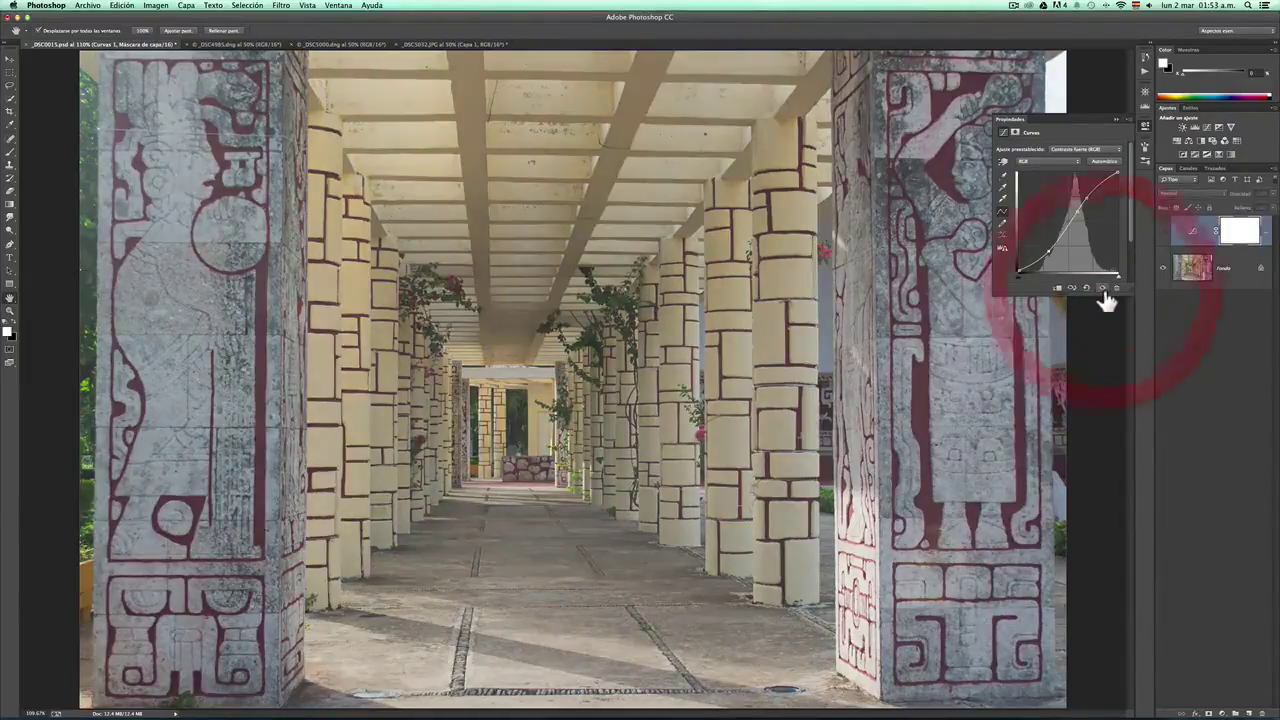
pyautogui.click(1103, 288)
# Step: Try the Negativo (RGB) preset, then settle on Contraste medio (RGB)
pyautogui.click(1056, 163)
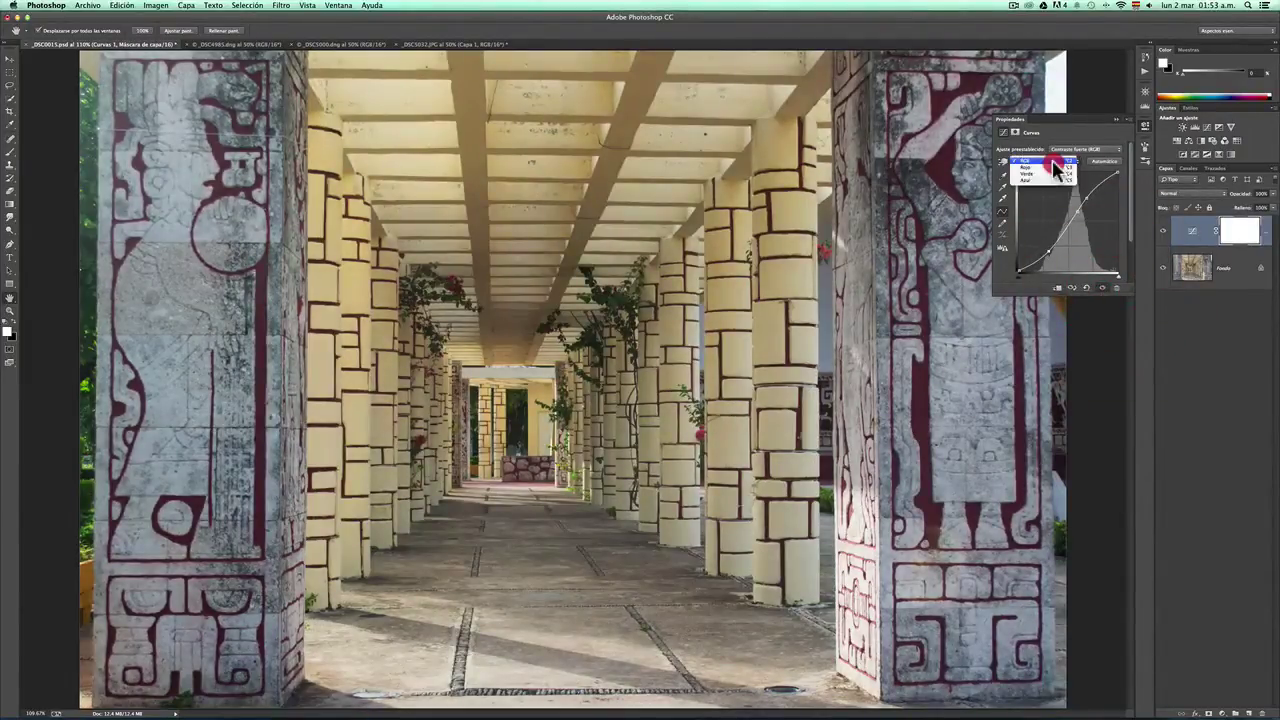
pyautogui.click(1056, 163)
pyautogui.click(1084, 150)
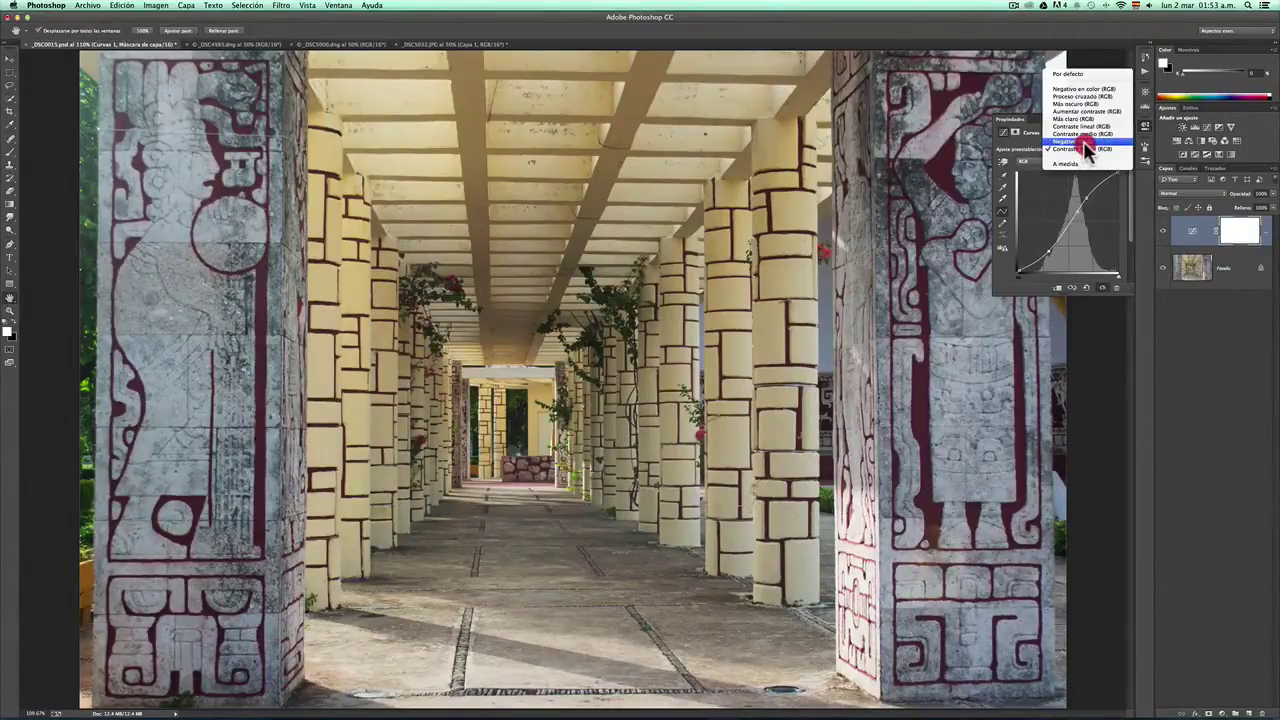
pyautogui.click(1092, 141)
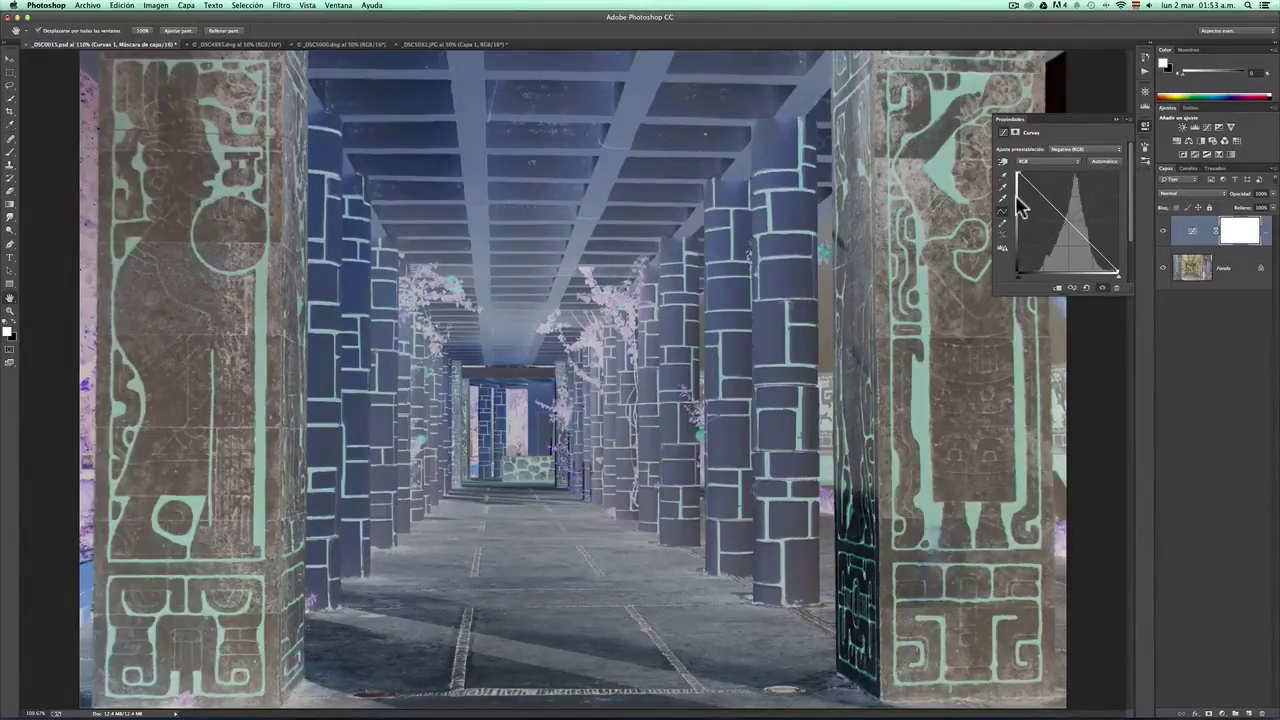
pyautogui.click(1085, 150)
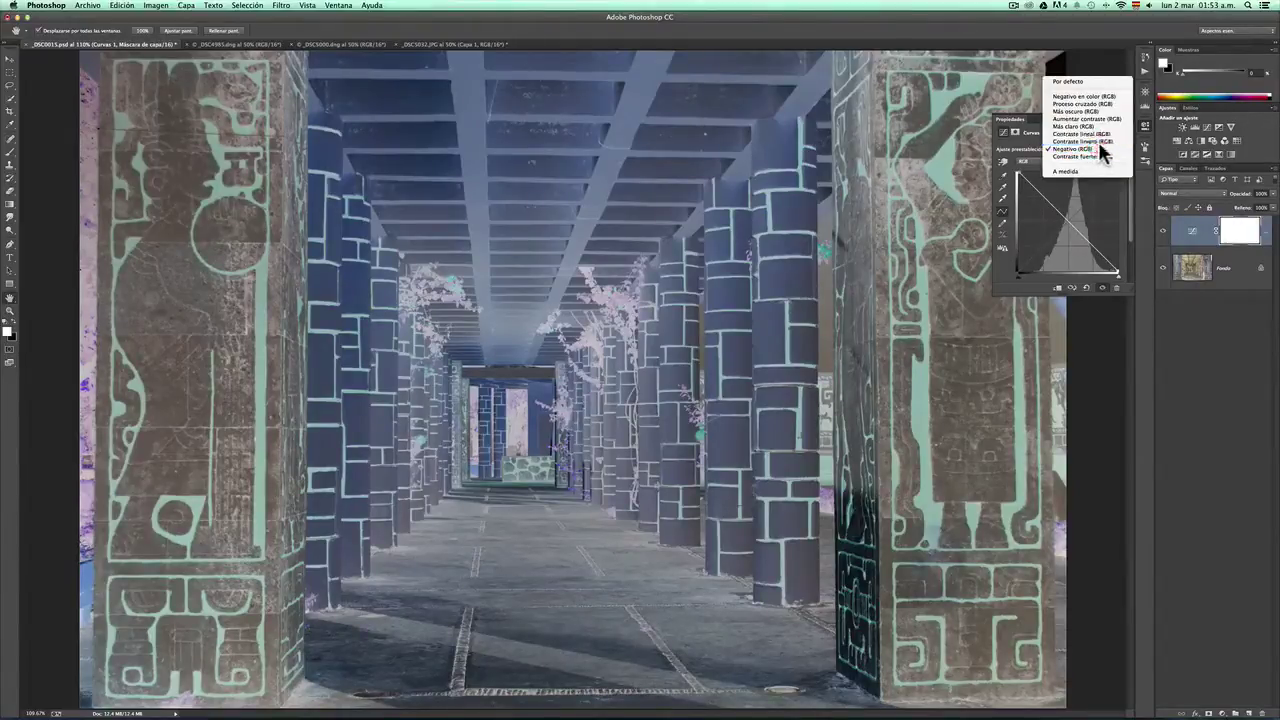
pyautogui.click(1100, 141)
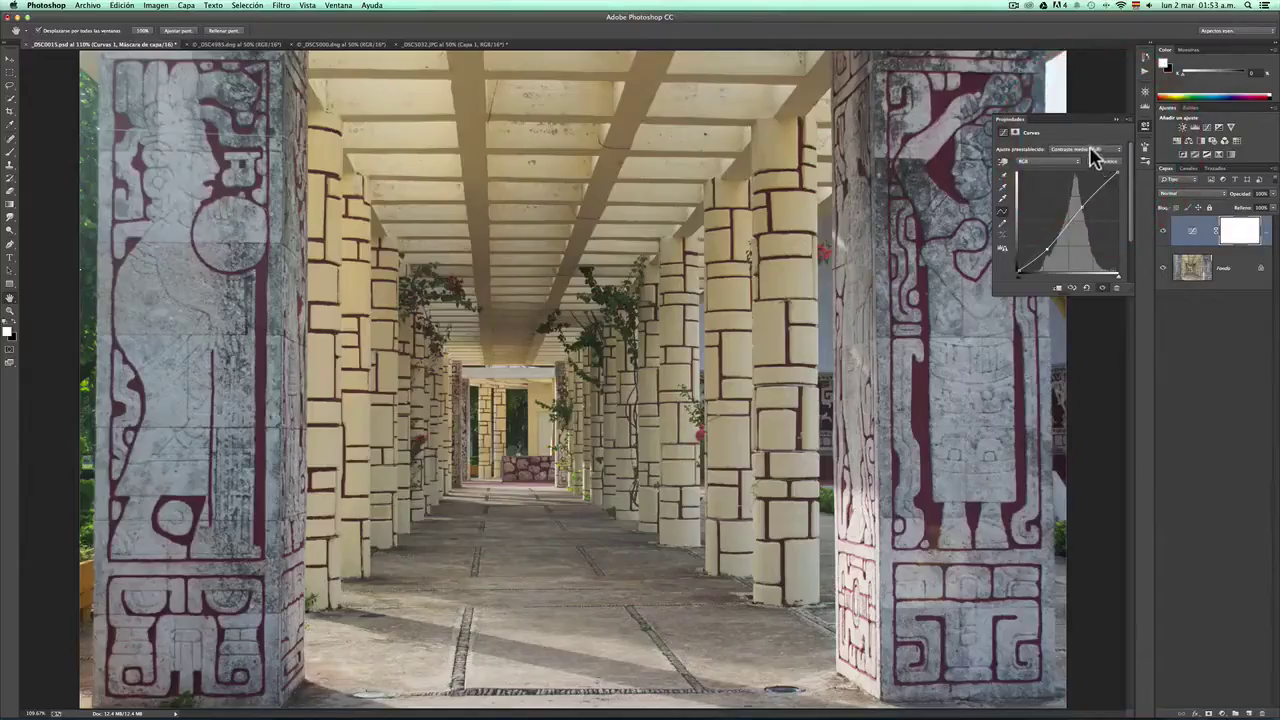
# Step: Try the Contraste lineal, Más claro, Aumentar contraste and Más oscuro (RGB) Curves presets
pyautogui.click(1100, 149)
pyautogui.click(1095, 141)
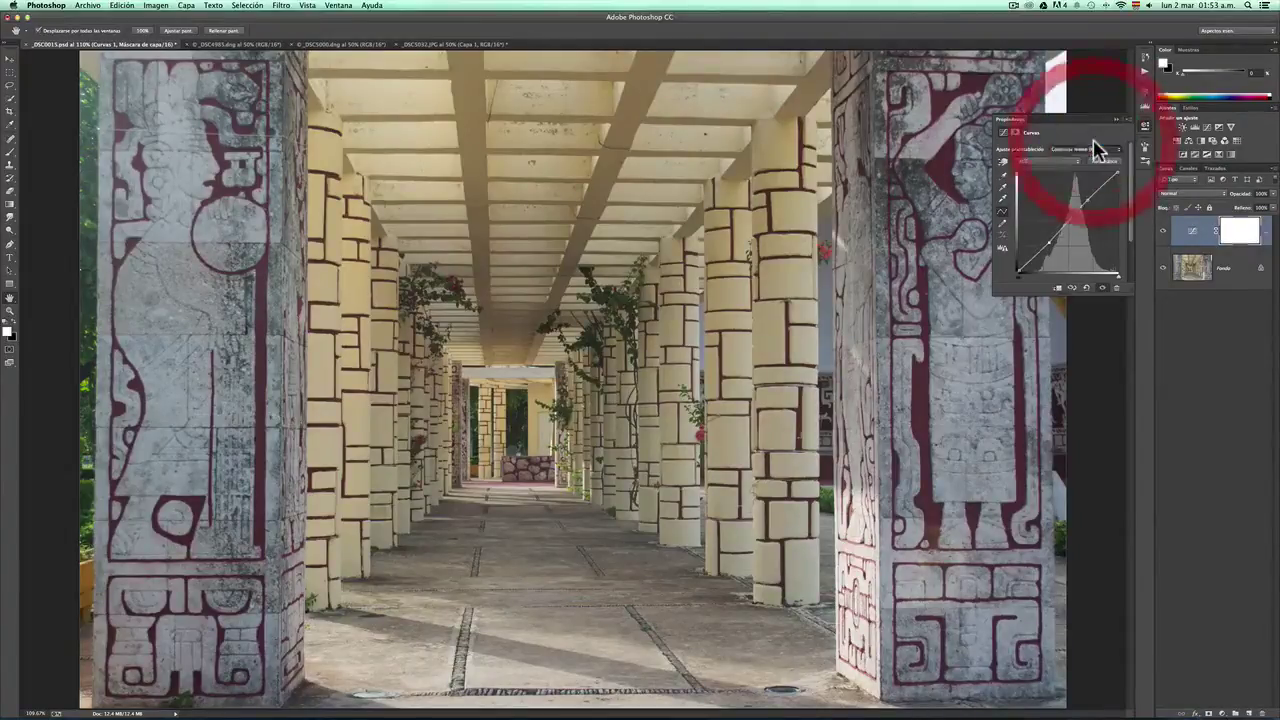
pyautogui.click(1093, 150)
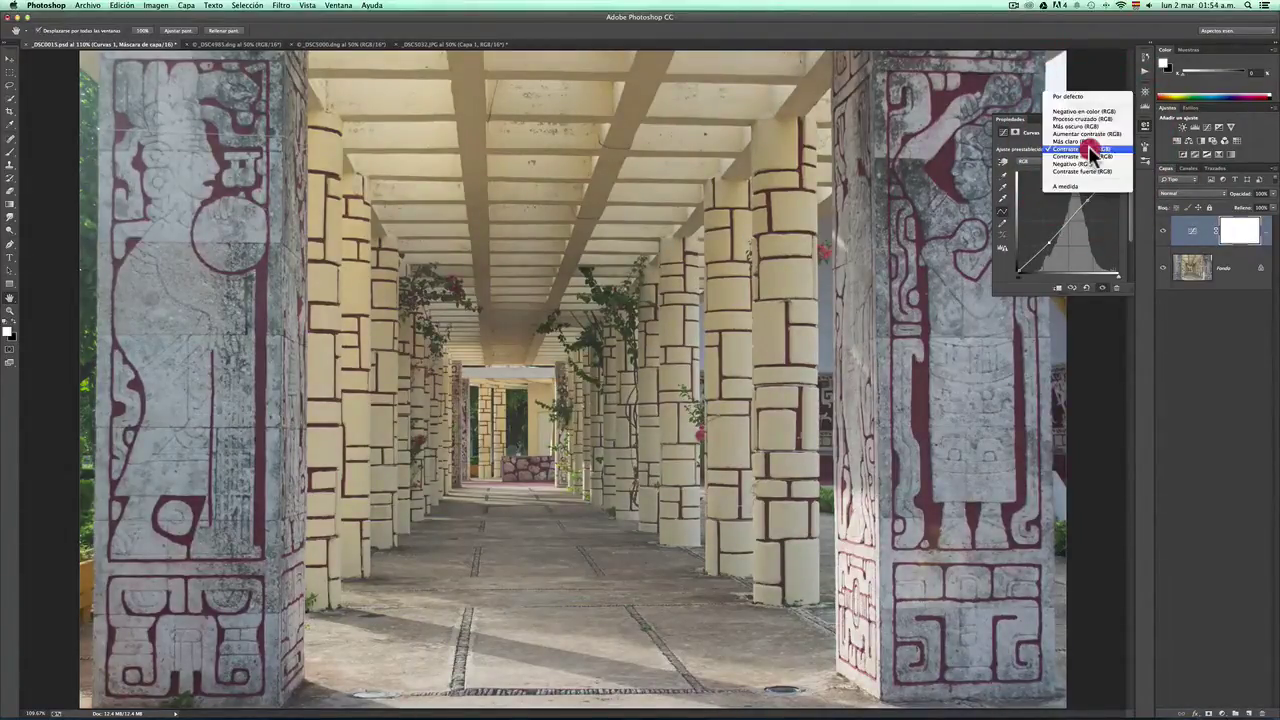
pyautogui.click(1096, 142)
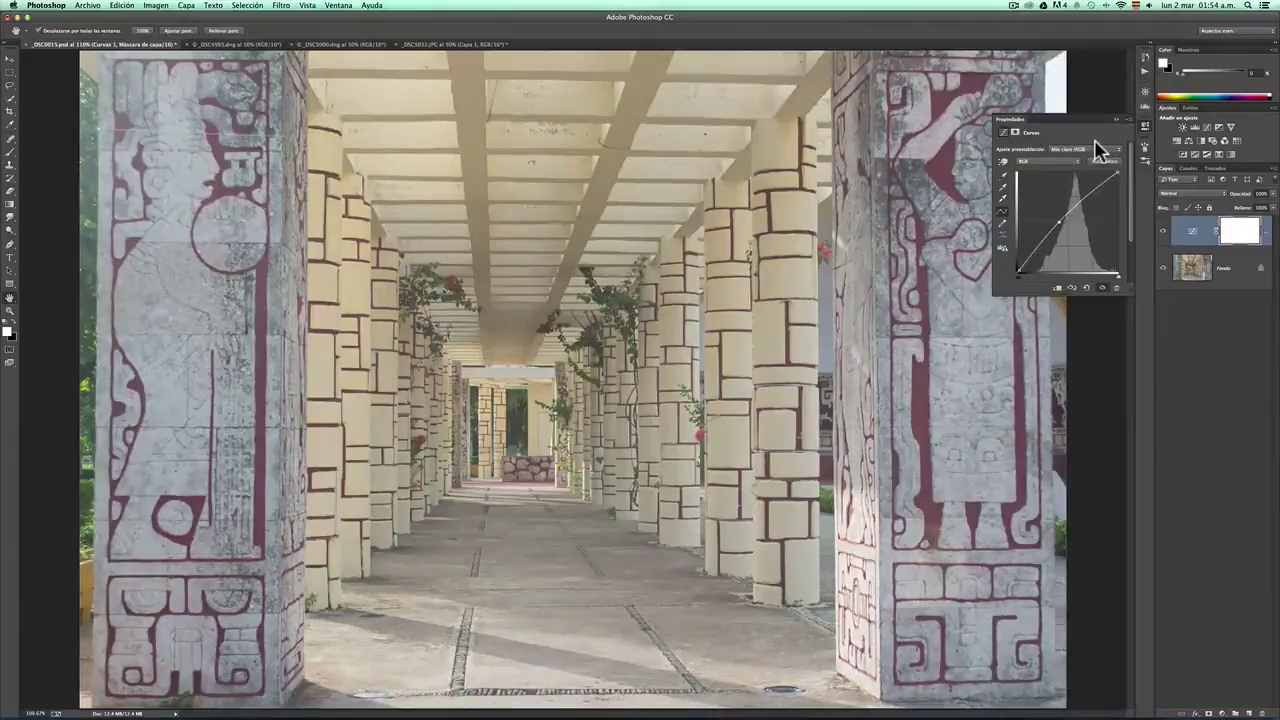
pyautogui.click(1087, 148)
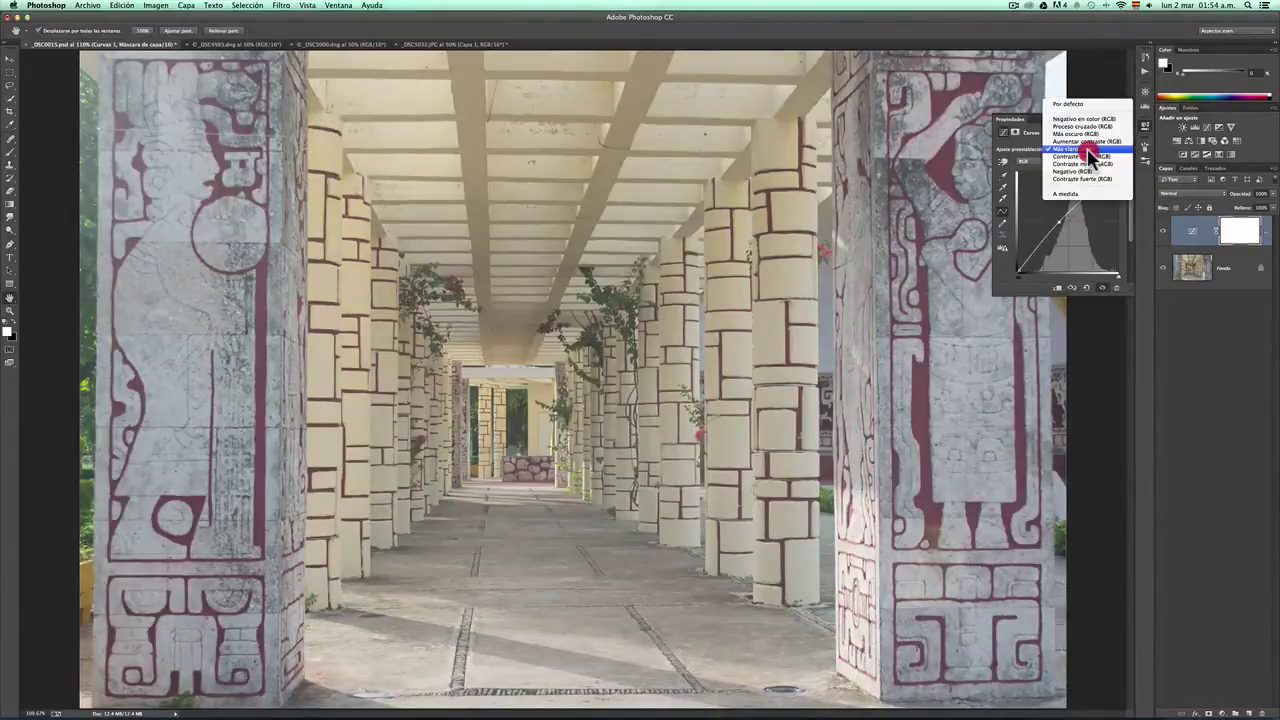
pyautogui.click(1104, 146)
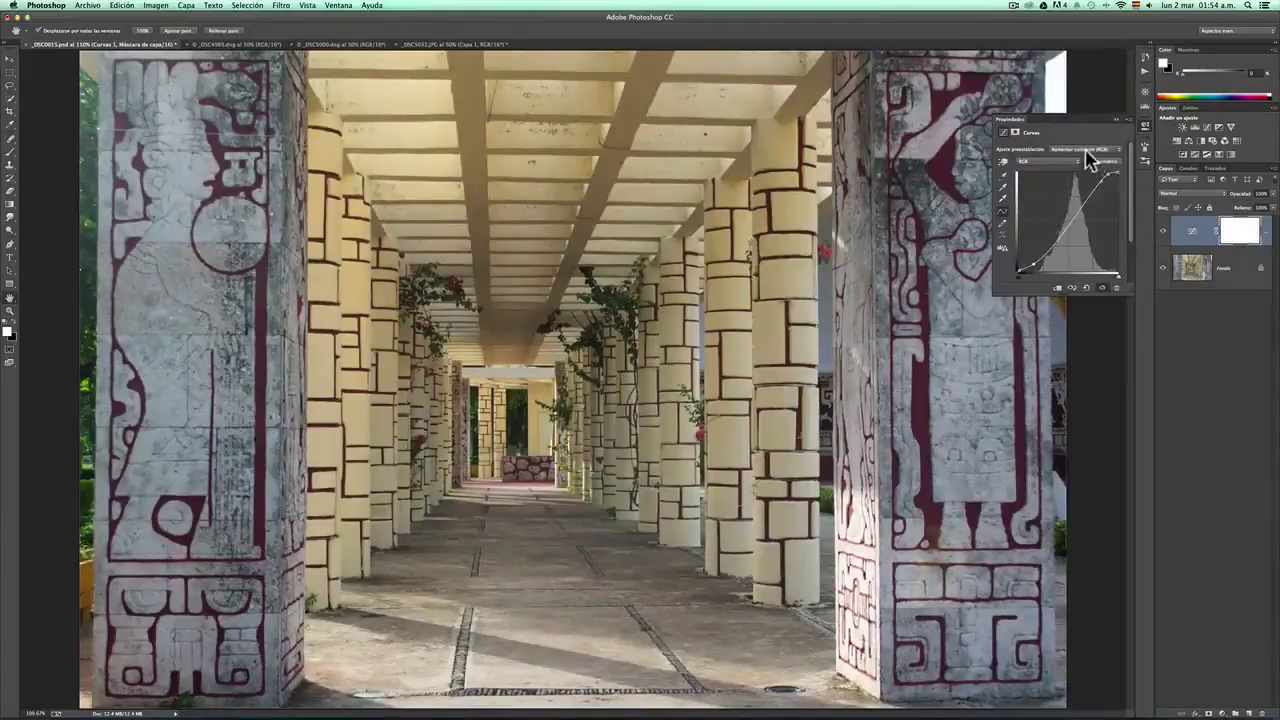
pyautogui.click(1090, 150)
pyautogui.click(1093, 140)
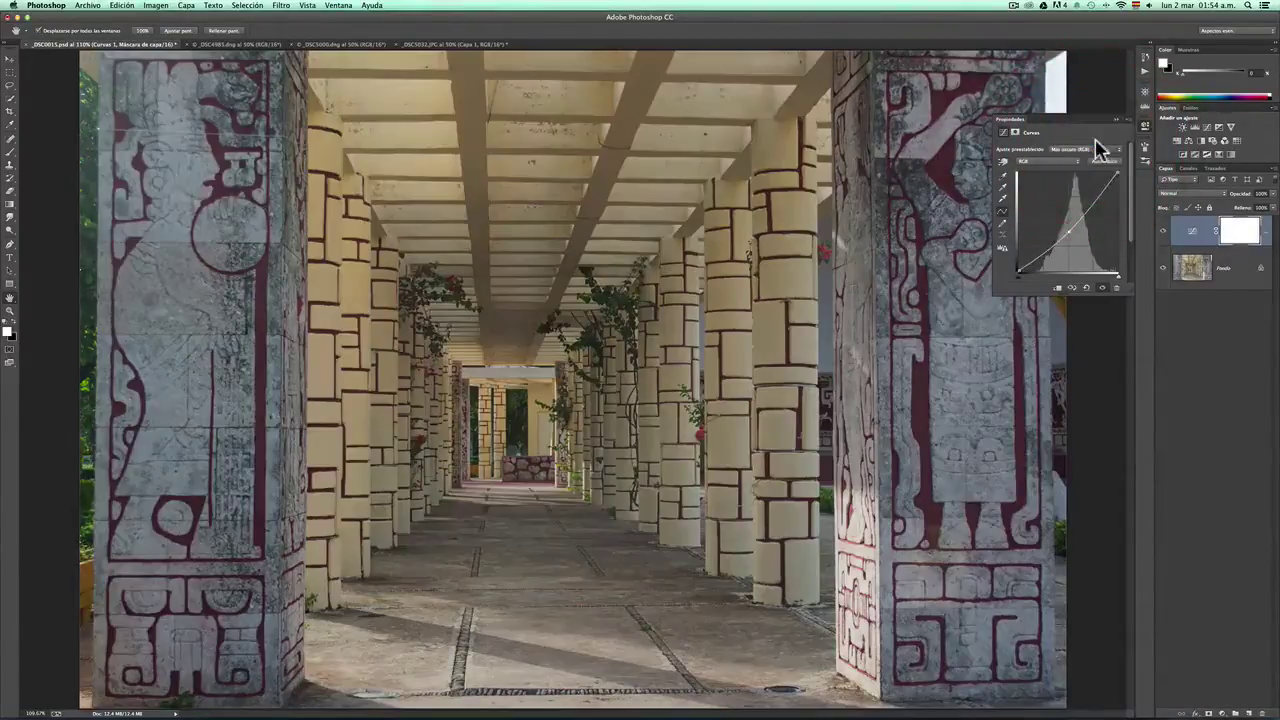
# Step: Try Proceso cruzado and Negativo en color (RGB), then reset the curve to Por defecto
pyautogui.click(1090, 150)
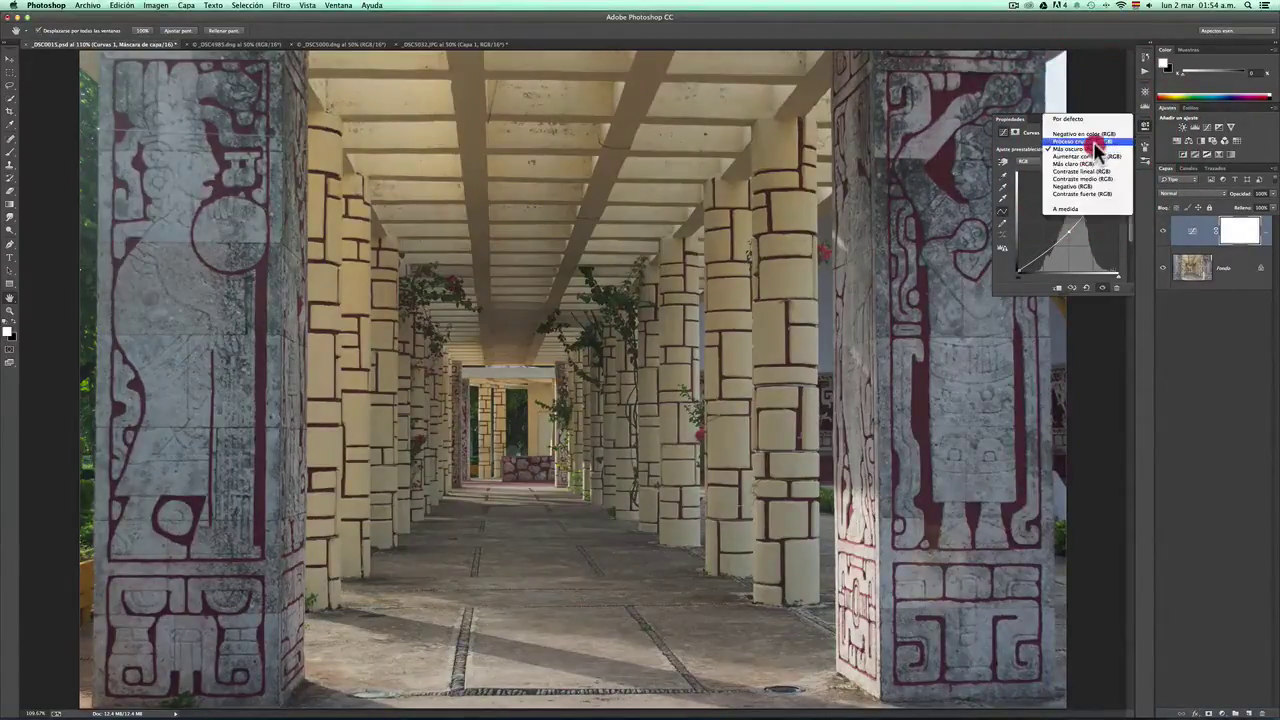
pyautogui.click(1094, 141)
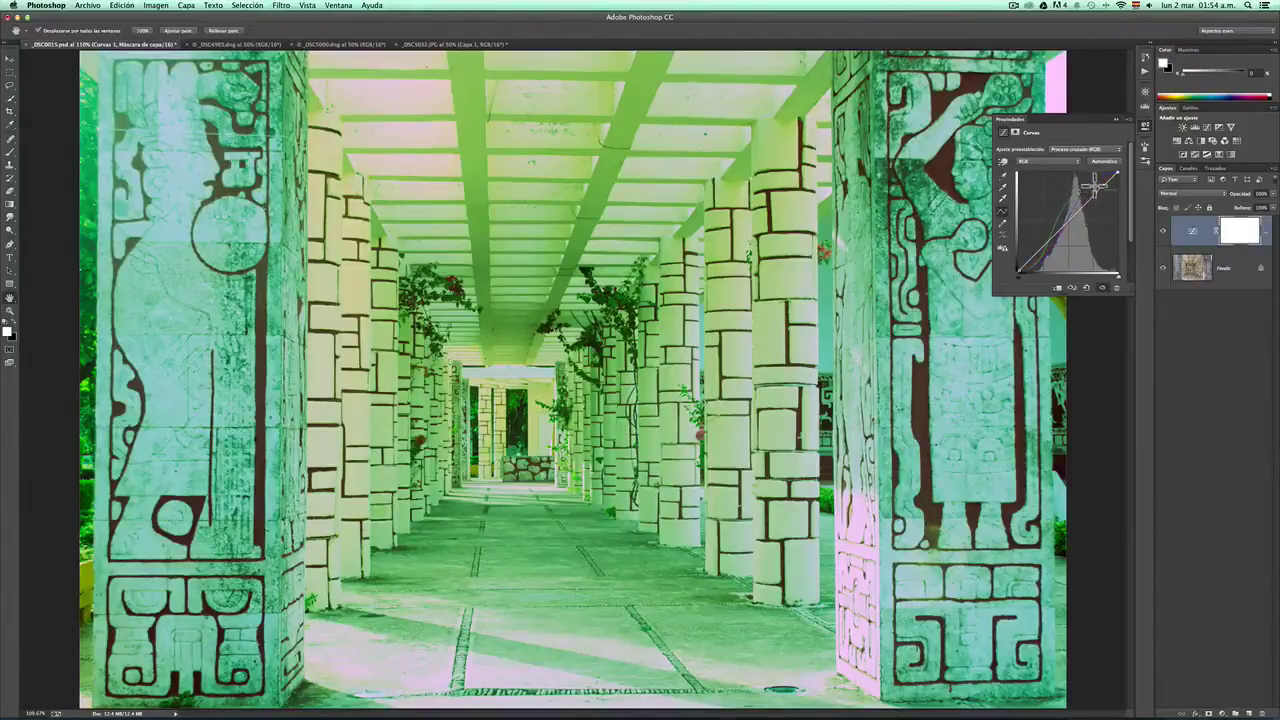
pyautogui.click(1075, 149)
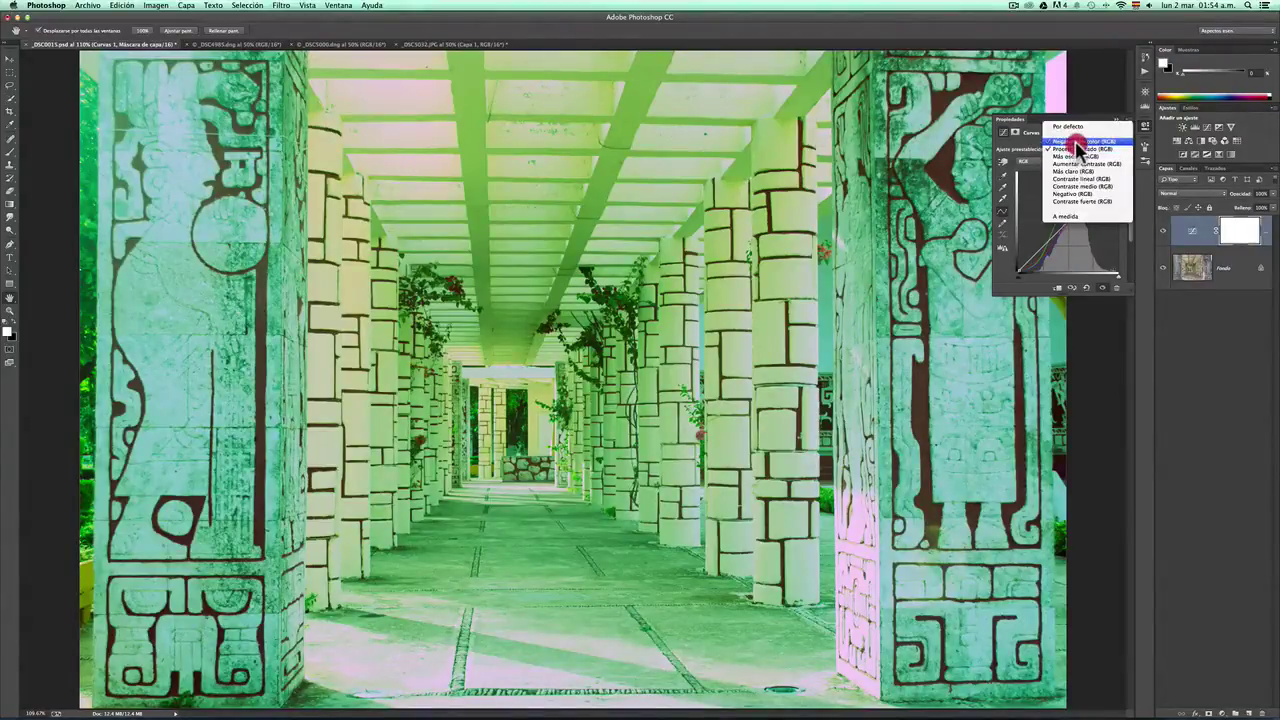
pyautogui.click(1076, 142)
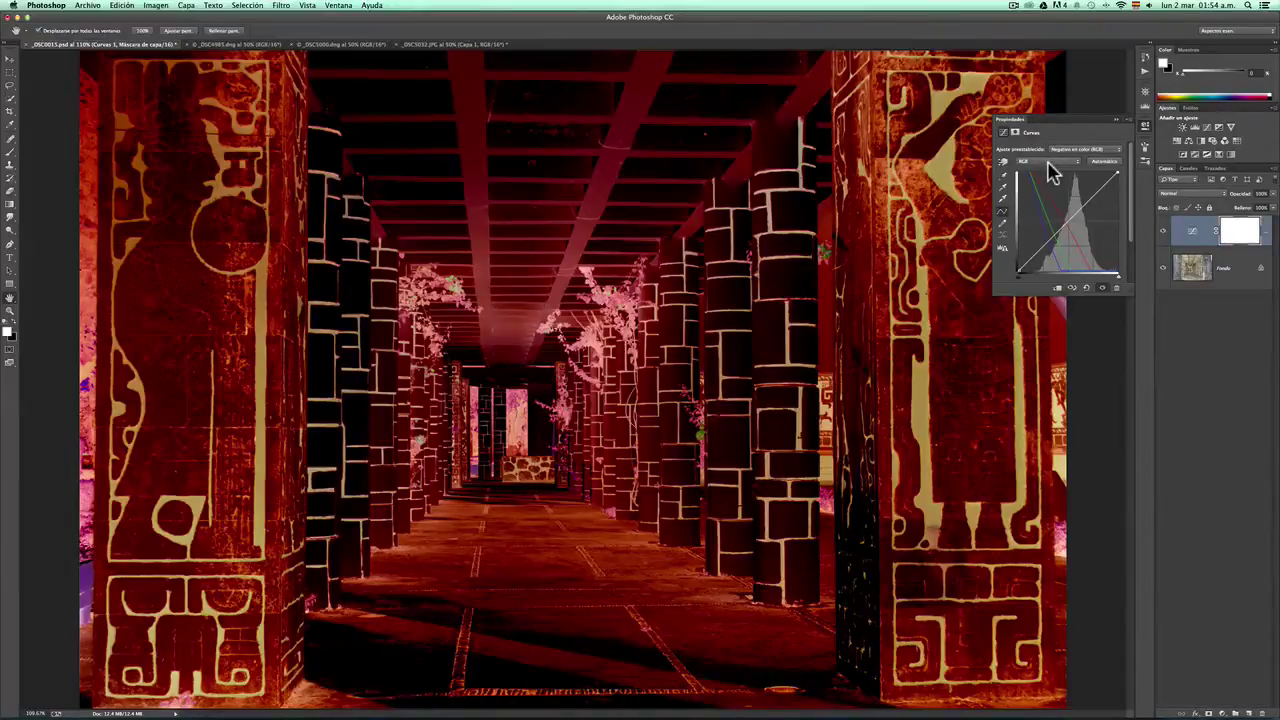
pyautogui.click(1050, 163)
pyautogui.click(1100, 157)
pyautogui.click(1088, 152)
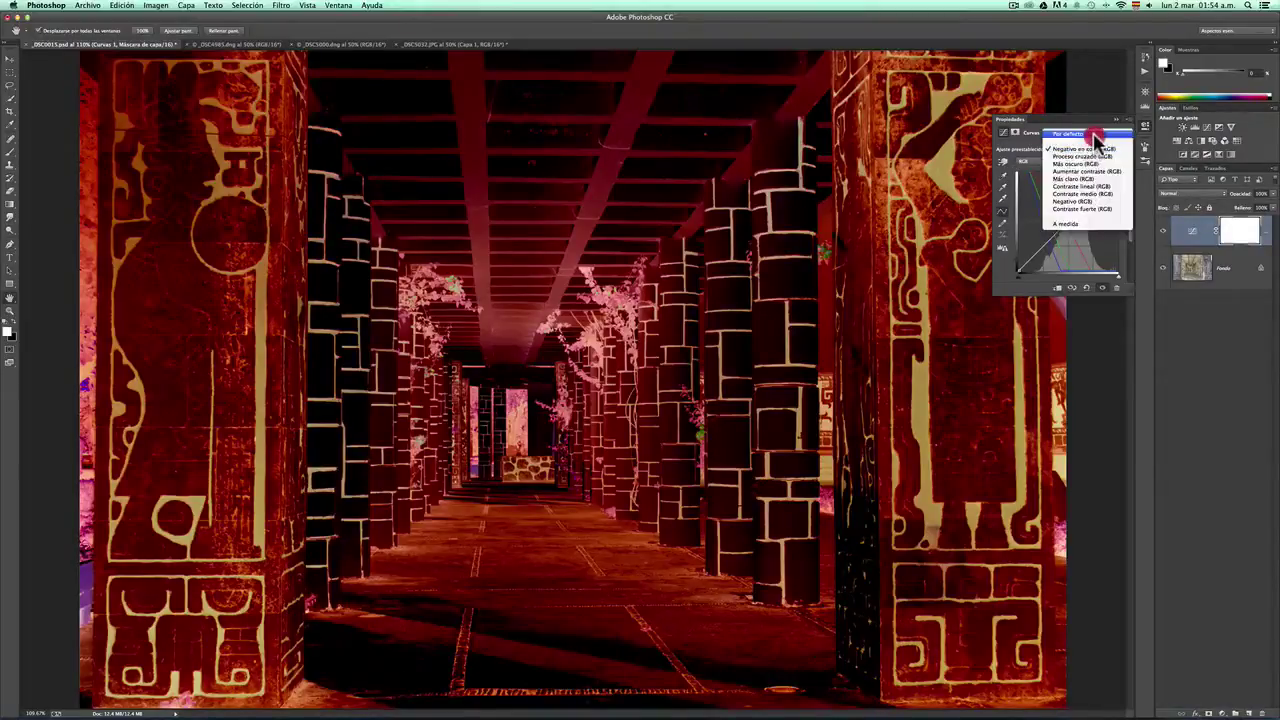
pyautogui.click(1093, 134)
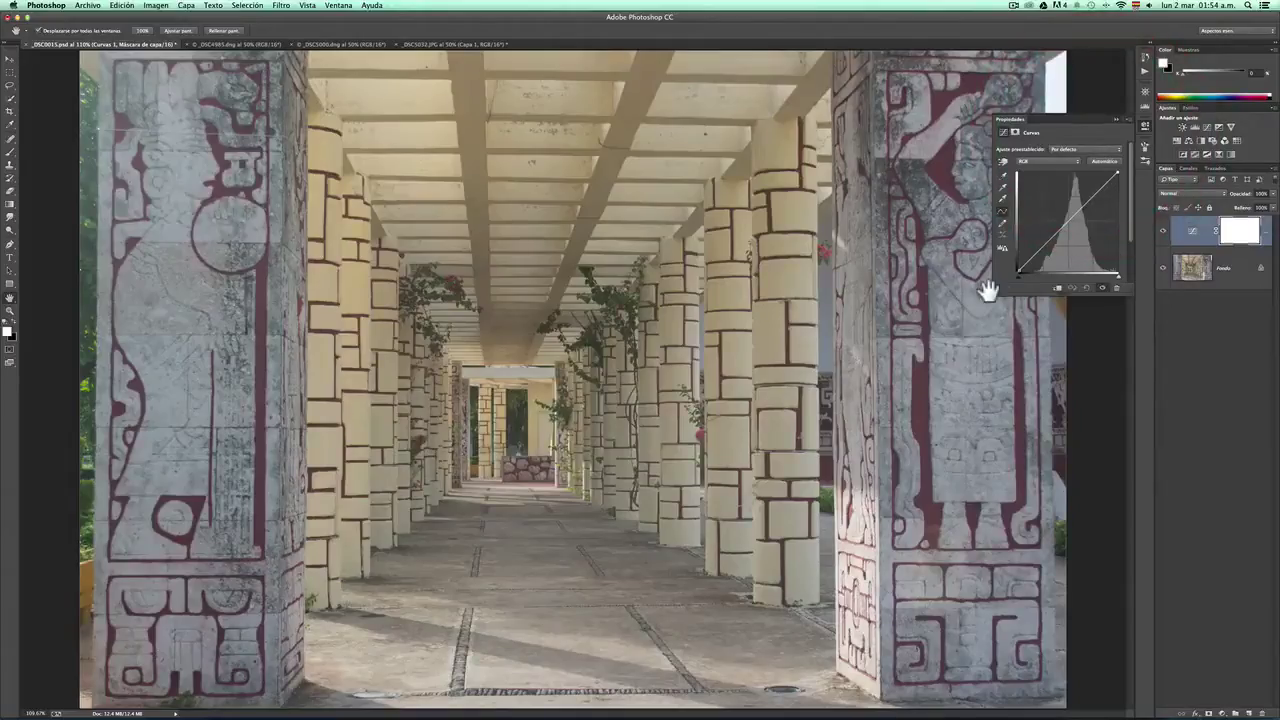
# Step: Close the Curves properties and look through Image > Adjustments without choosing anything
pyautogui.click(1118, 119)
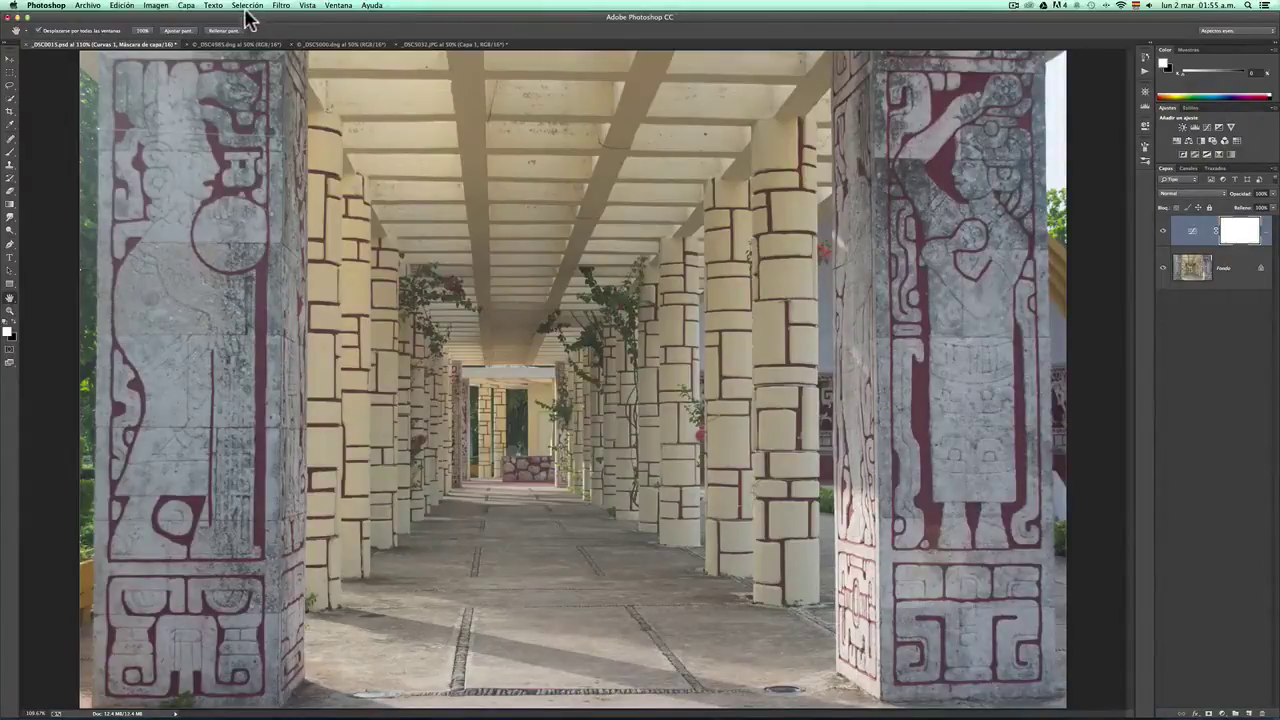
pyautogui.click(155, 8)
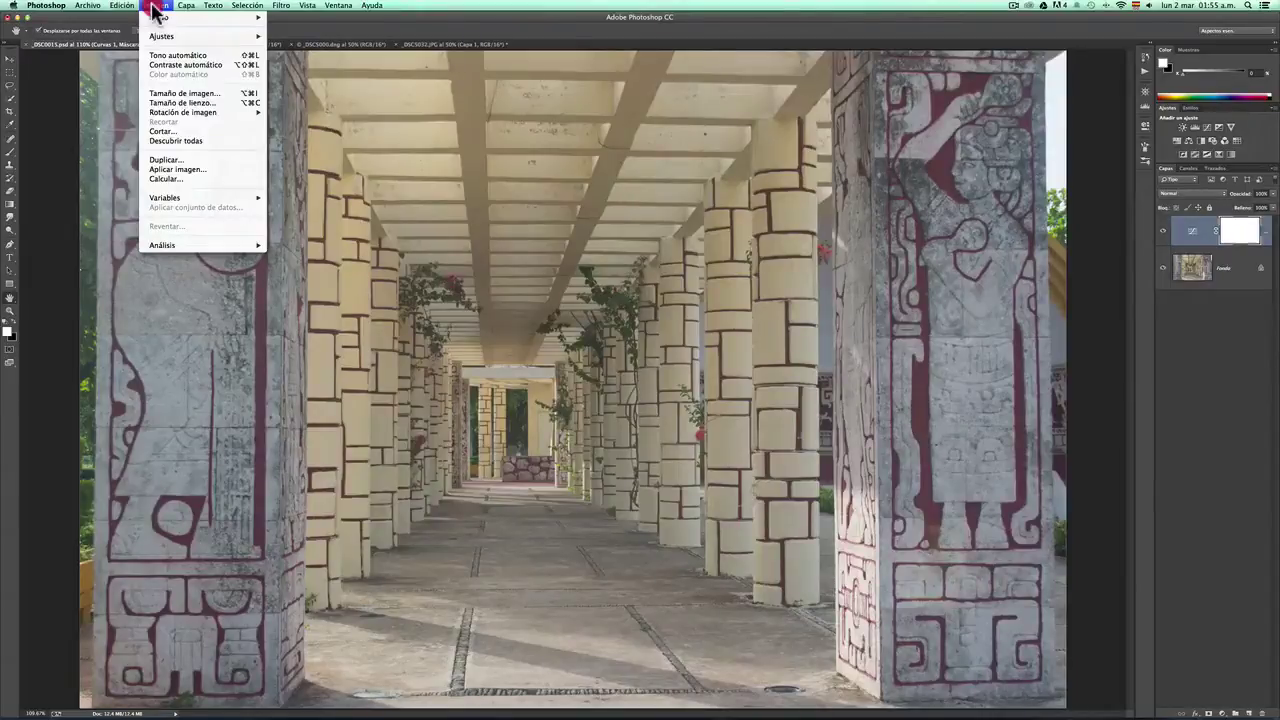
pyautogui.click(161, 38)
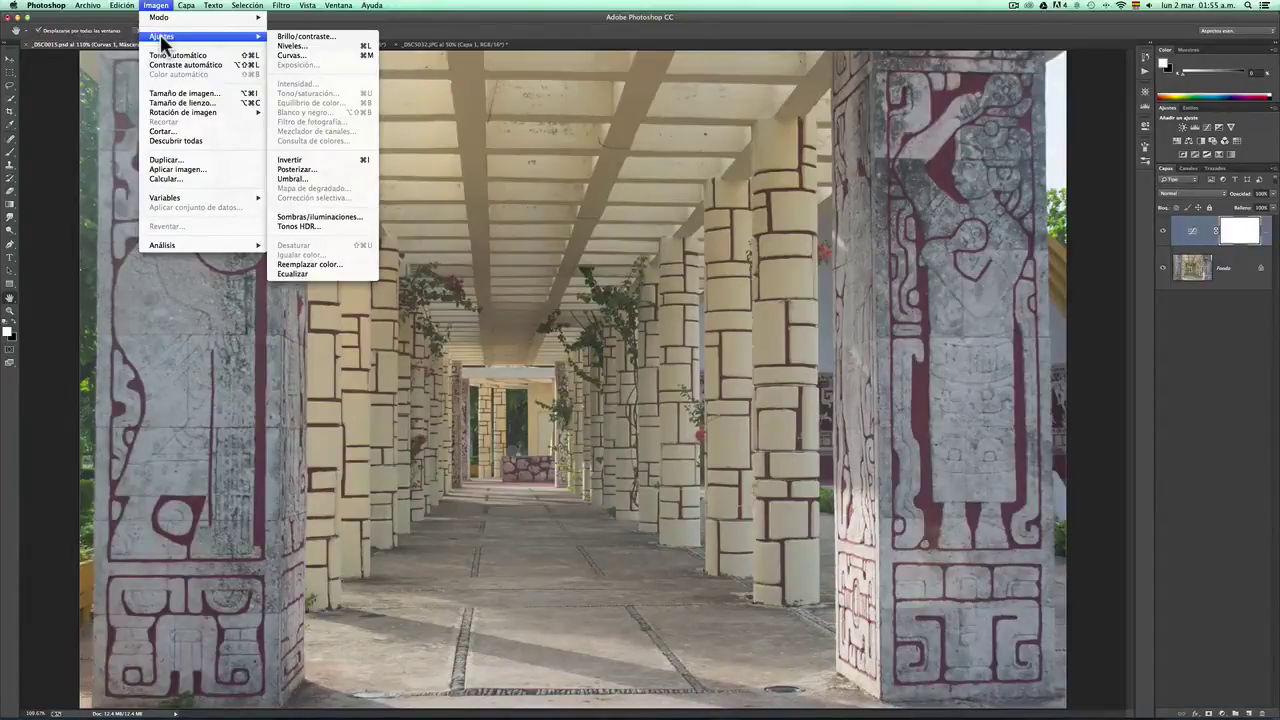
pyautogui.click(158, 8)
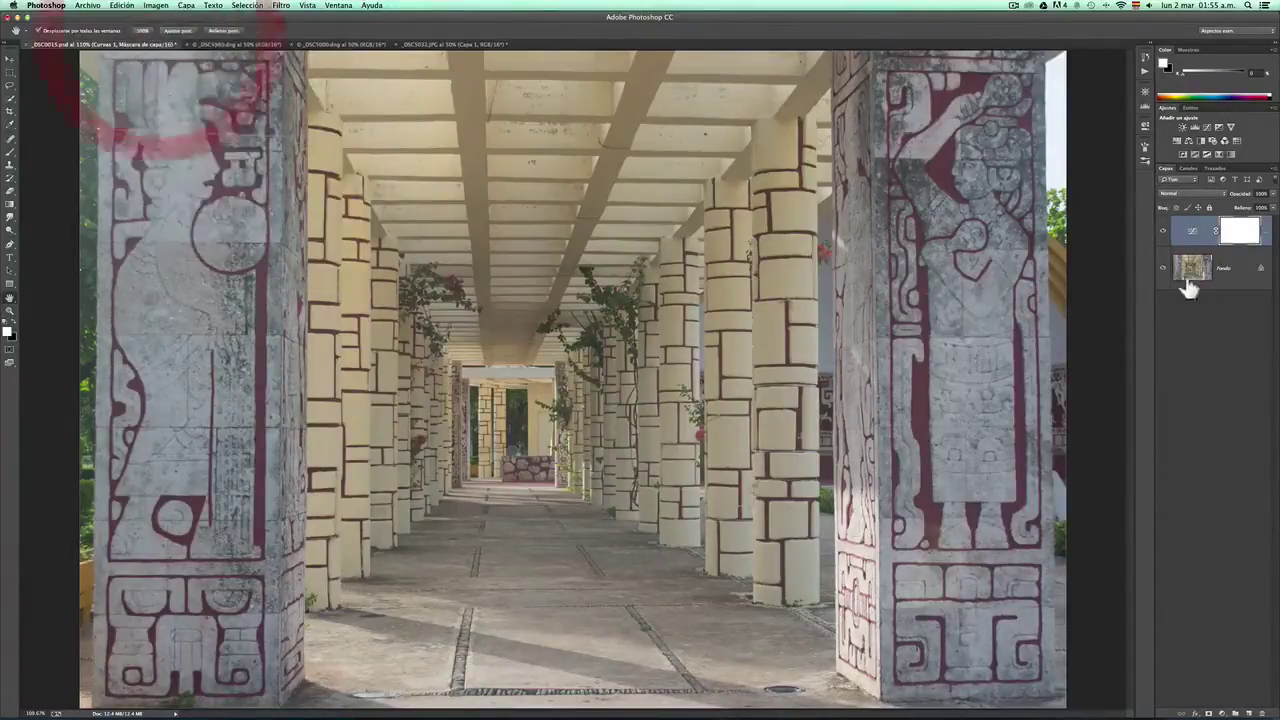
# Step: Delete the Curves adjustment layer, leaving only the Fondo background layer
pyautogui.click(1254, 234)
pyautogui.press('BackSpace')
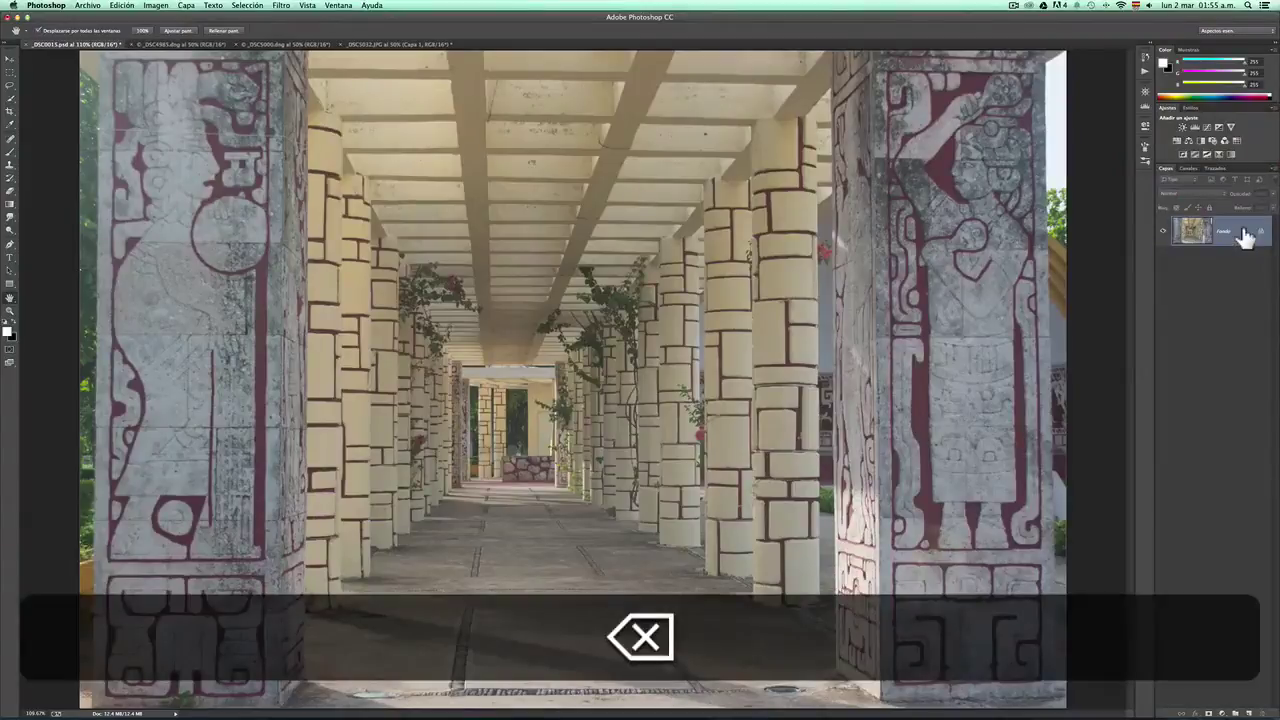
pyautogui.click(158, 6)
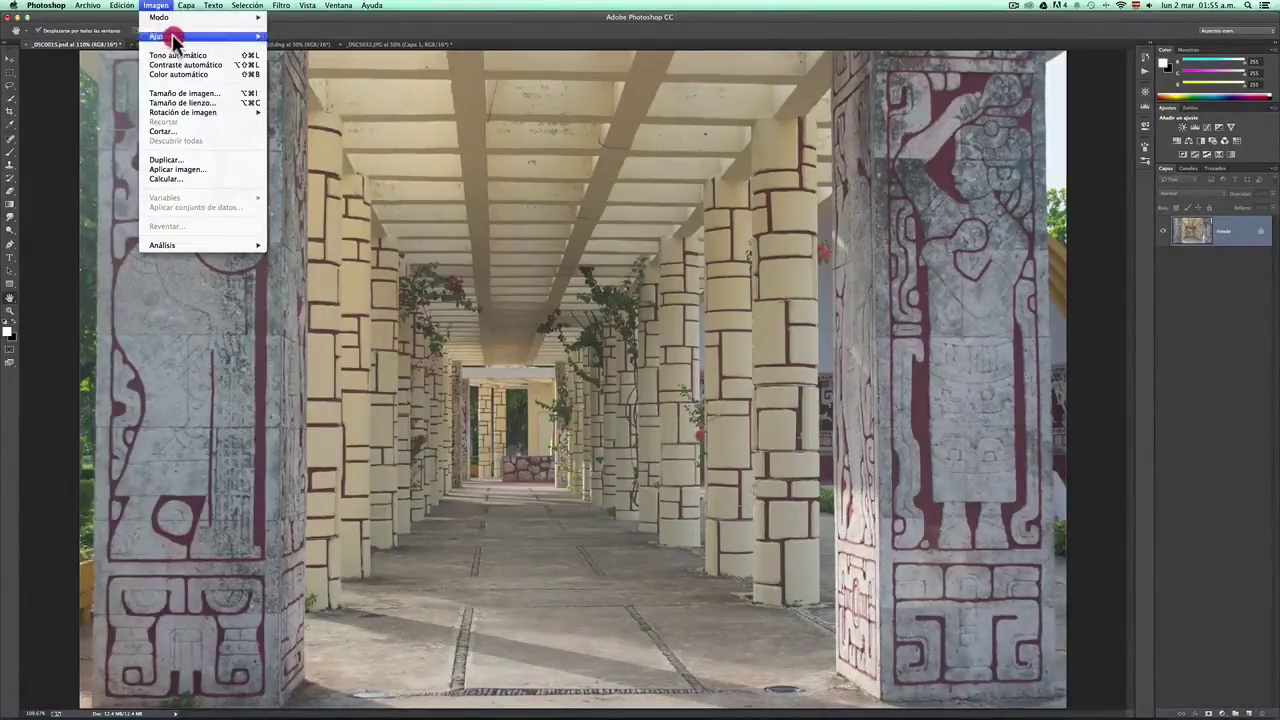
# Step: Check Curves under Image > Adjustments, then add a new Curves layer from the Adjustments panel
pyautogui.click(175, 36)
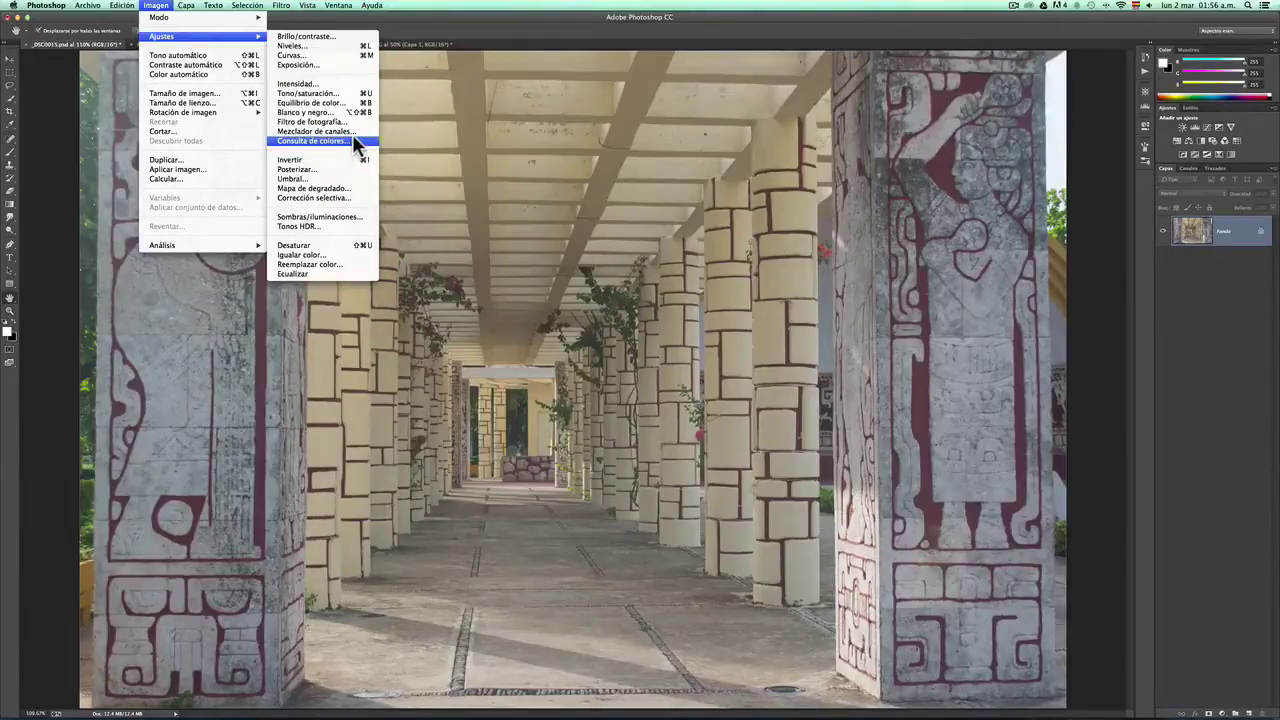
pyautogui.click(351, 140)
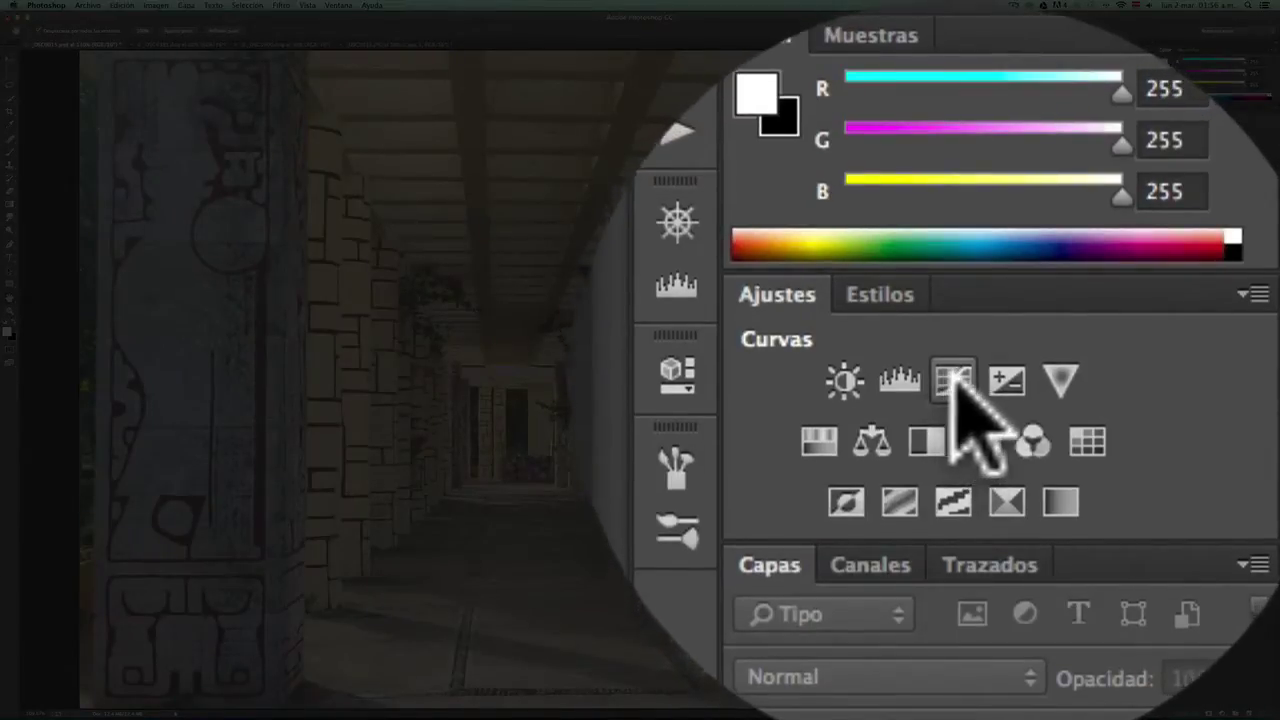
pyautogui.click(956, 380)
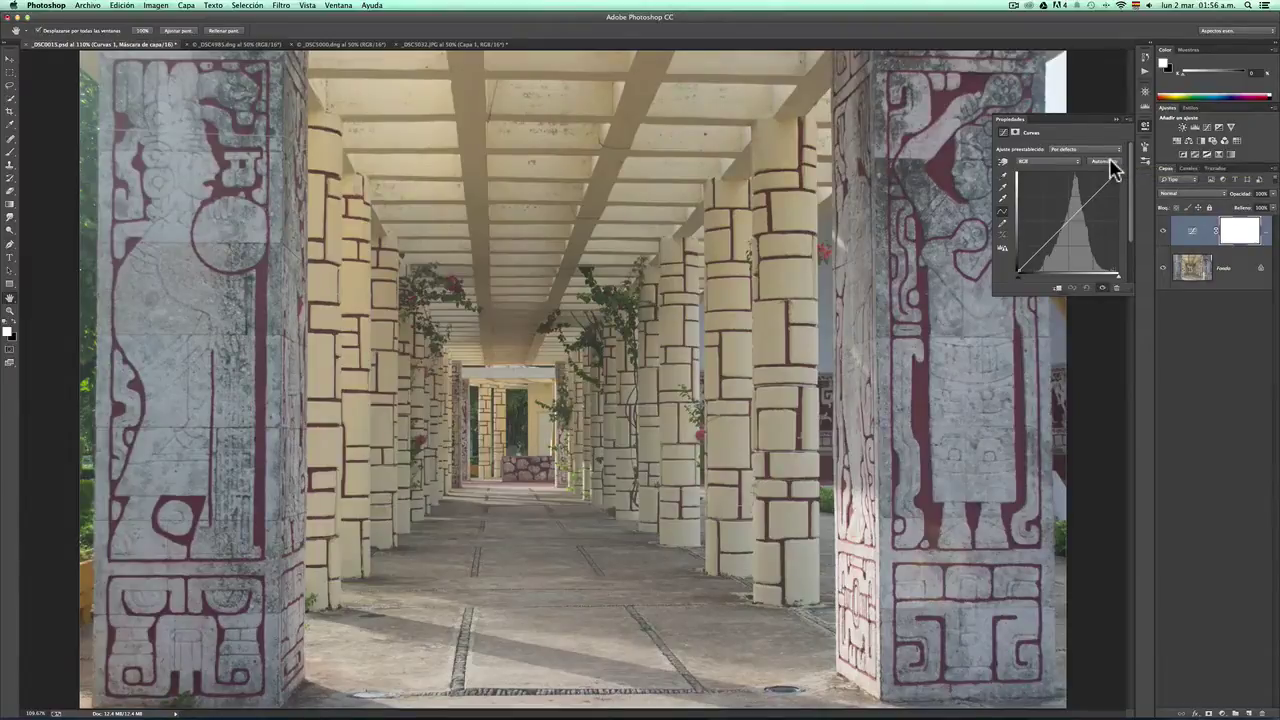
# Step: Apply Automático to the curve, undoing and reapplying it to compare the result
pyautogui.click(1110, 162)
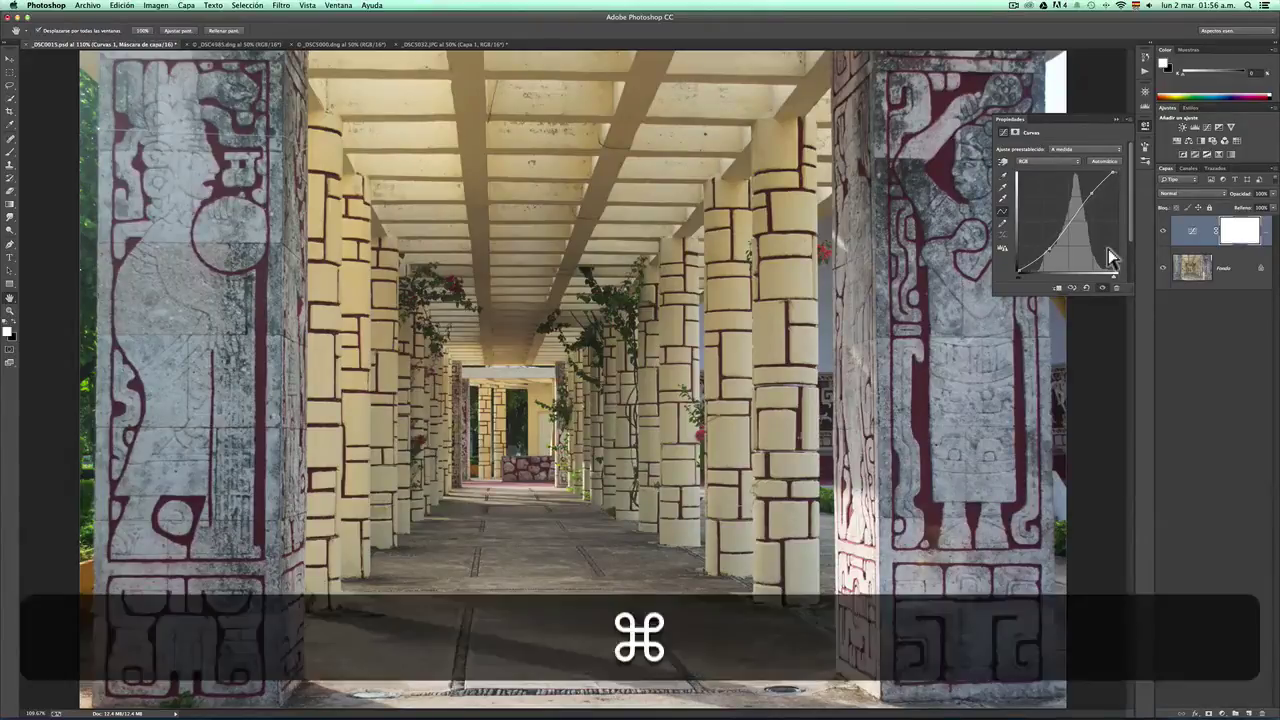
pyautogui.press('super+z')
pyautogui.click(1105, 163)
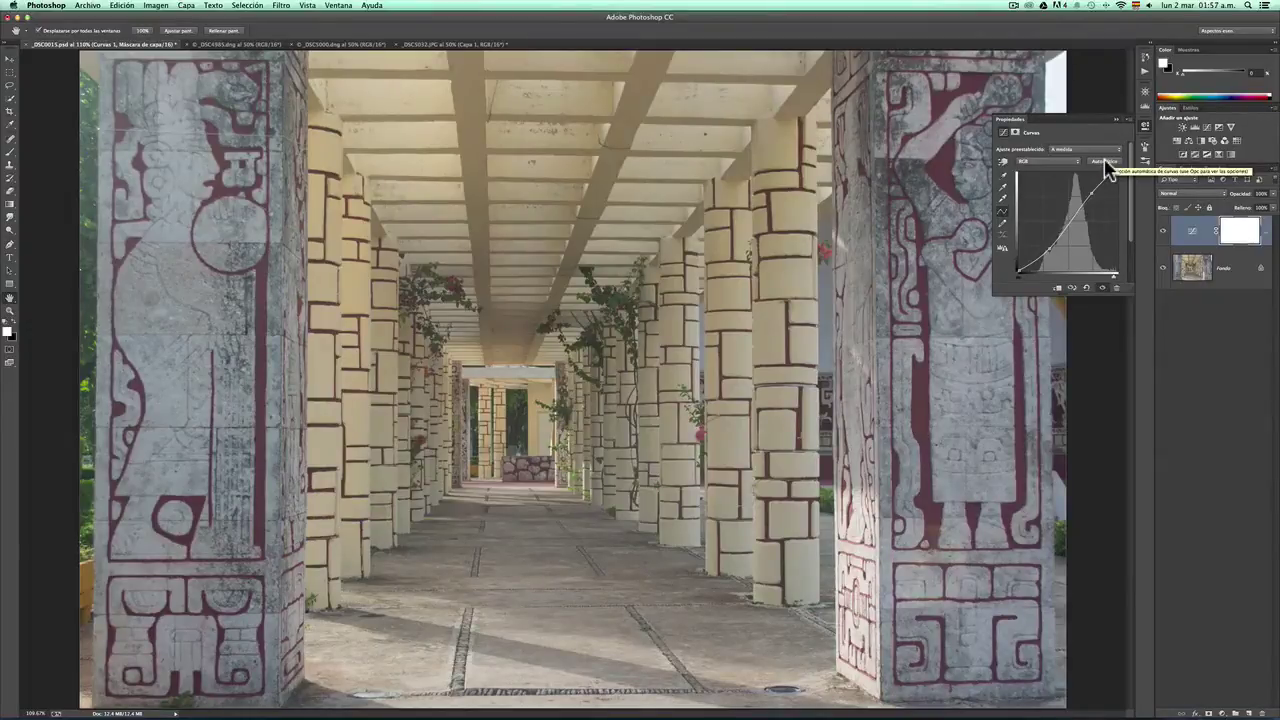
pyautogui.press('super+z')
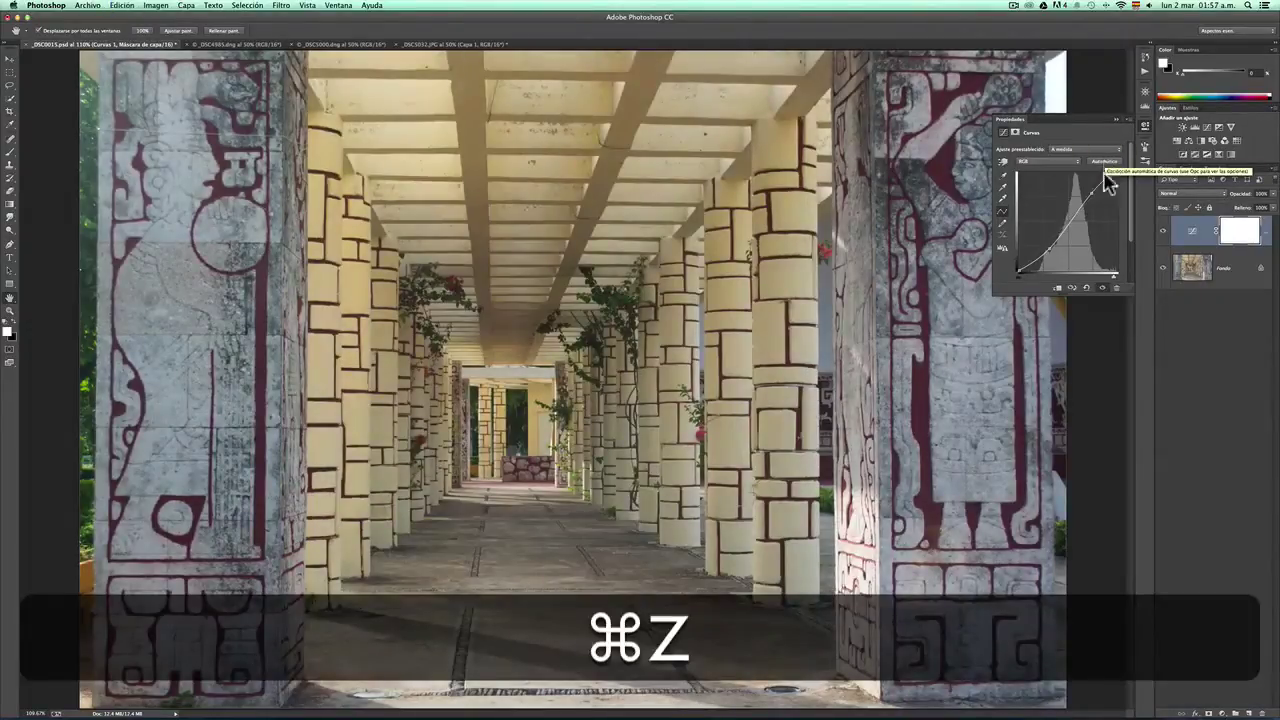
# Step: Toggle the Curves layer visibility repeatedly to compare before and after, leaving it visible
pyautogui.click(1103, 289)
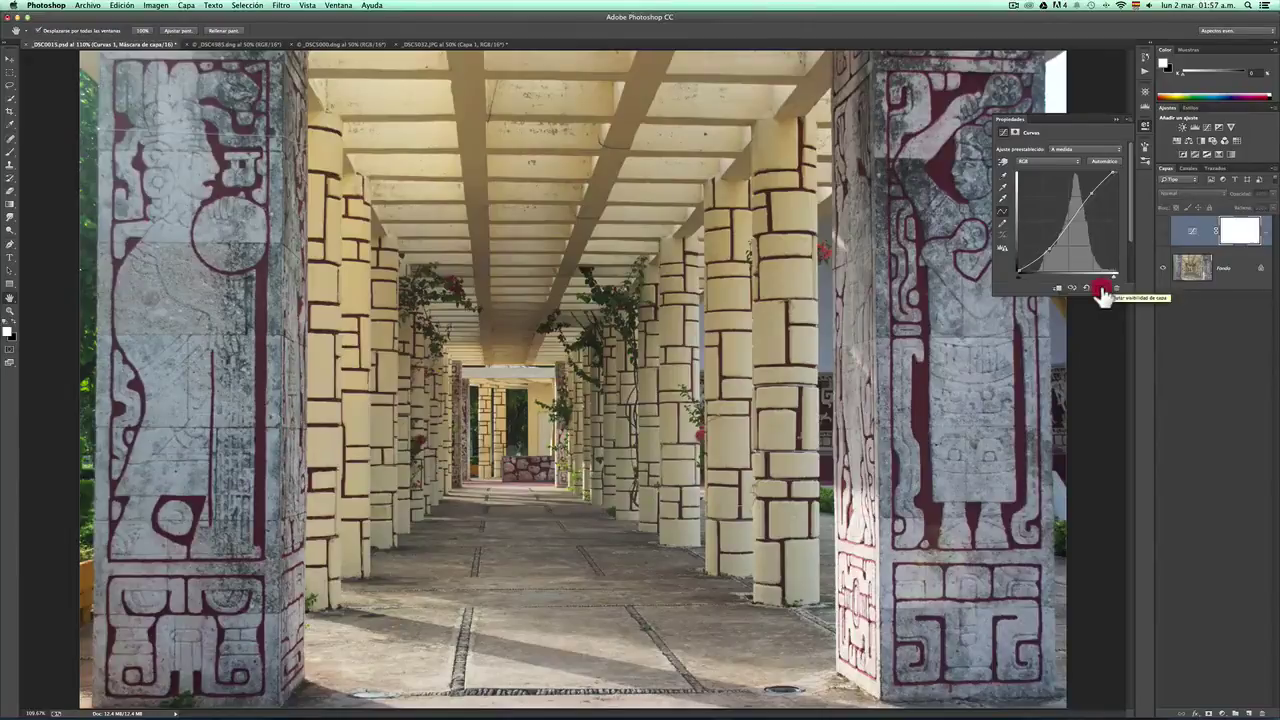
pyautogui.click(1103, 289)
pyautogui.click(1103, 289)
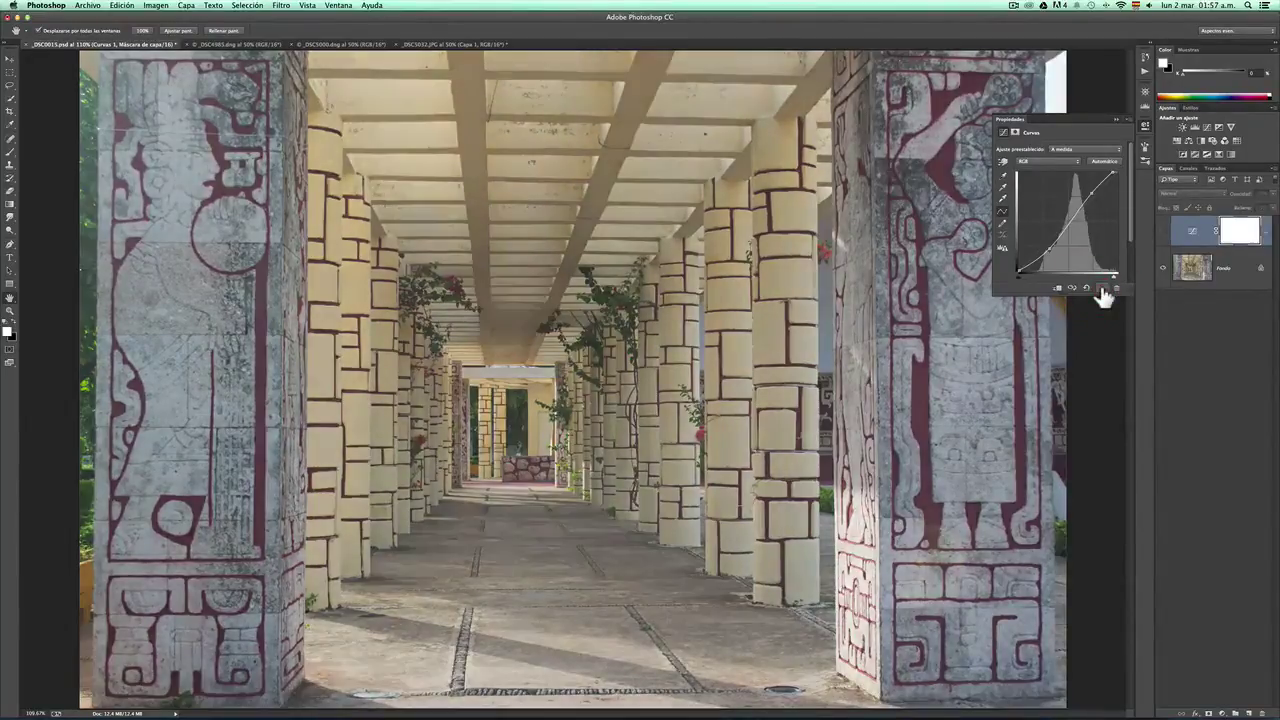
pyautogui.click(1103, 290)
pyautogui.click(1103, 290)
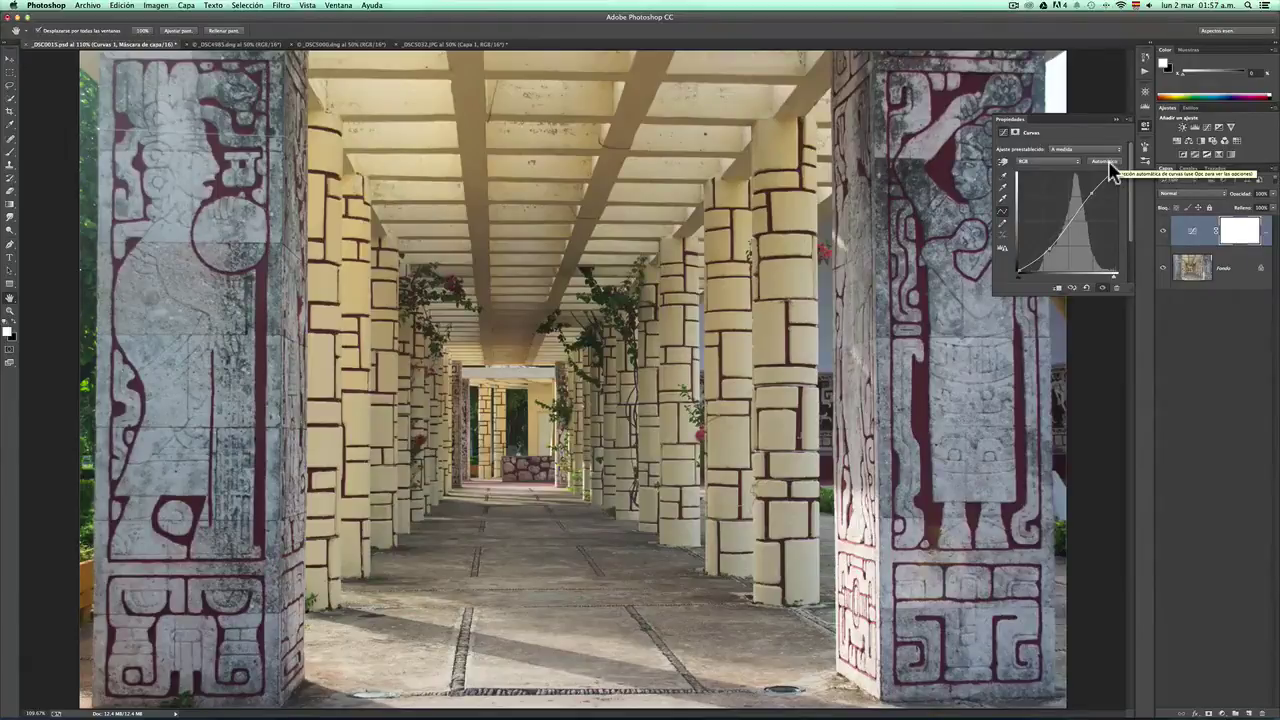
# Step: Open the automatic correction options and move the dialog to the lower right, uncovering the photo
pyautogui.keyDown('alt'); pyautogui.click(1109, 163); pyautogui.keyUp('alt')
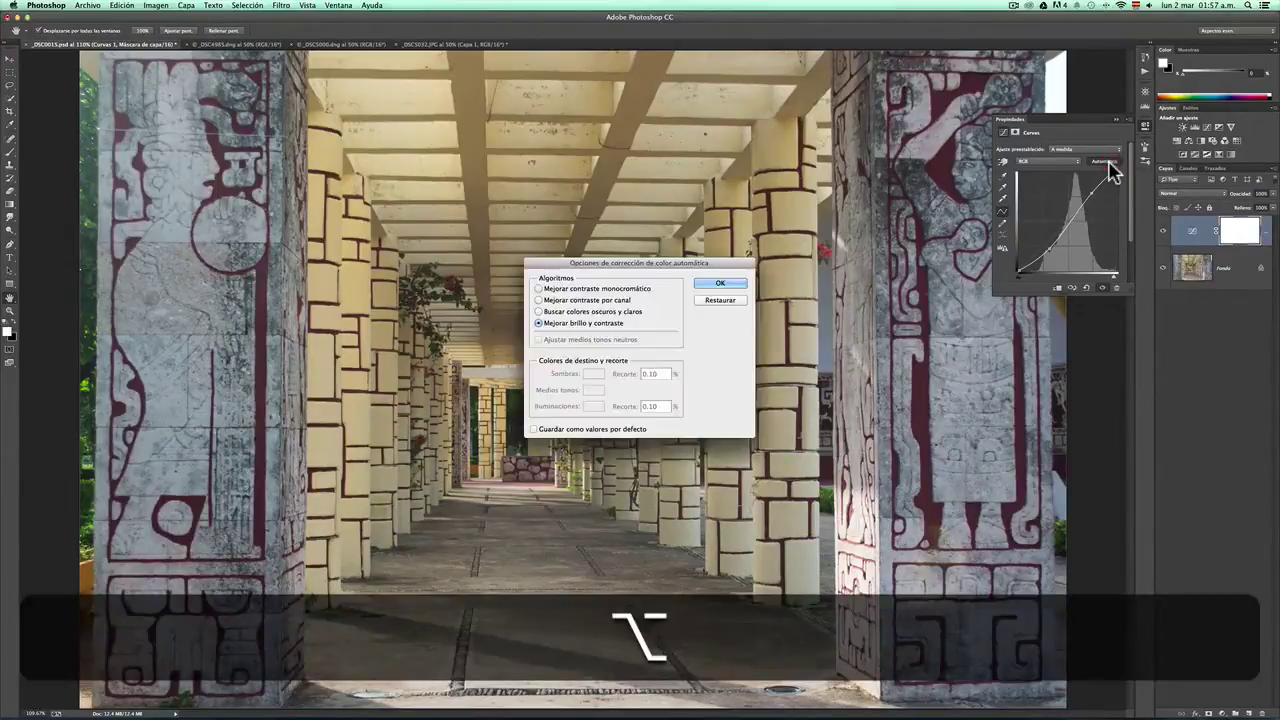
pyautogui.moveTo(590, 264); pyautogui.dragTo(638, 168)
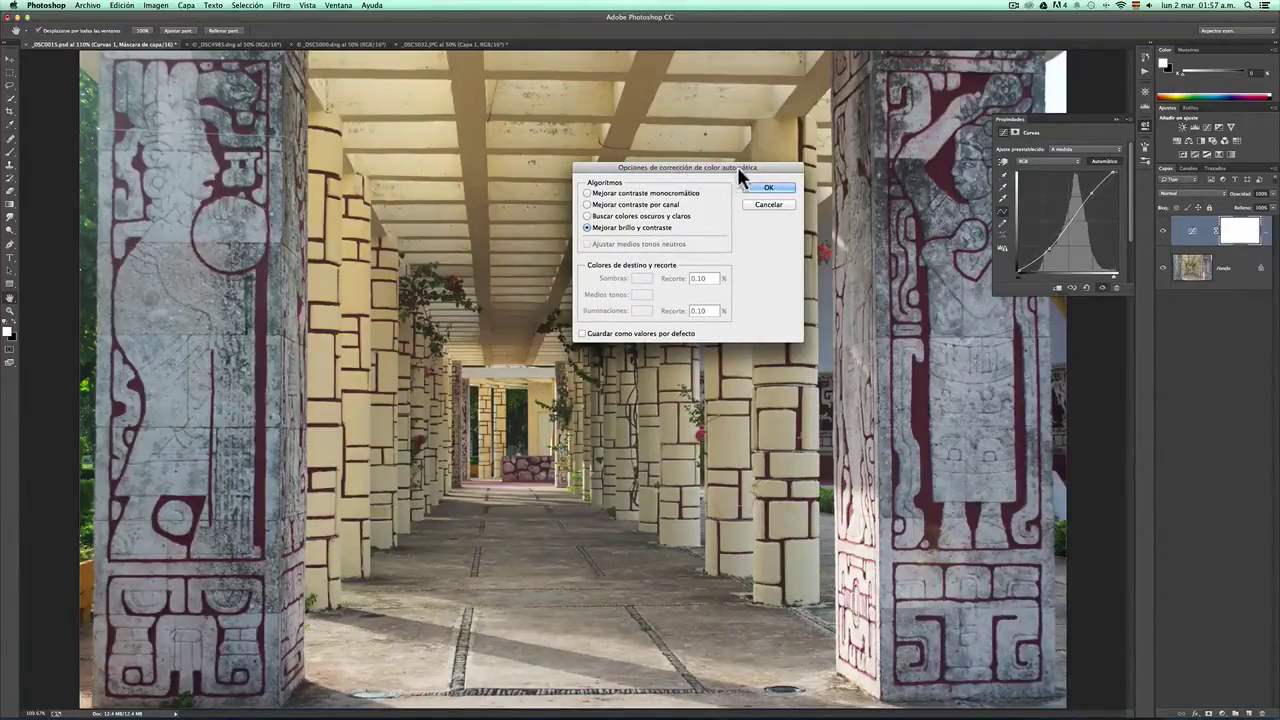
pyautogui.moveTo(668, 170)
pyautogui.mouseDown()
pyautogui.moveTo(887, 313)
pyautogui.moveTo(958, 320)
pyautogui.mouseUp()
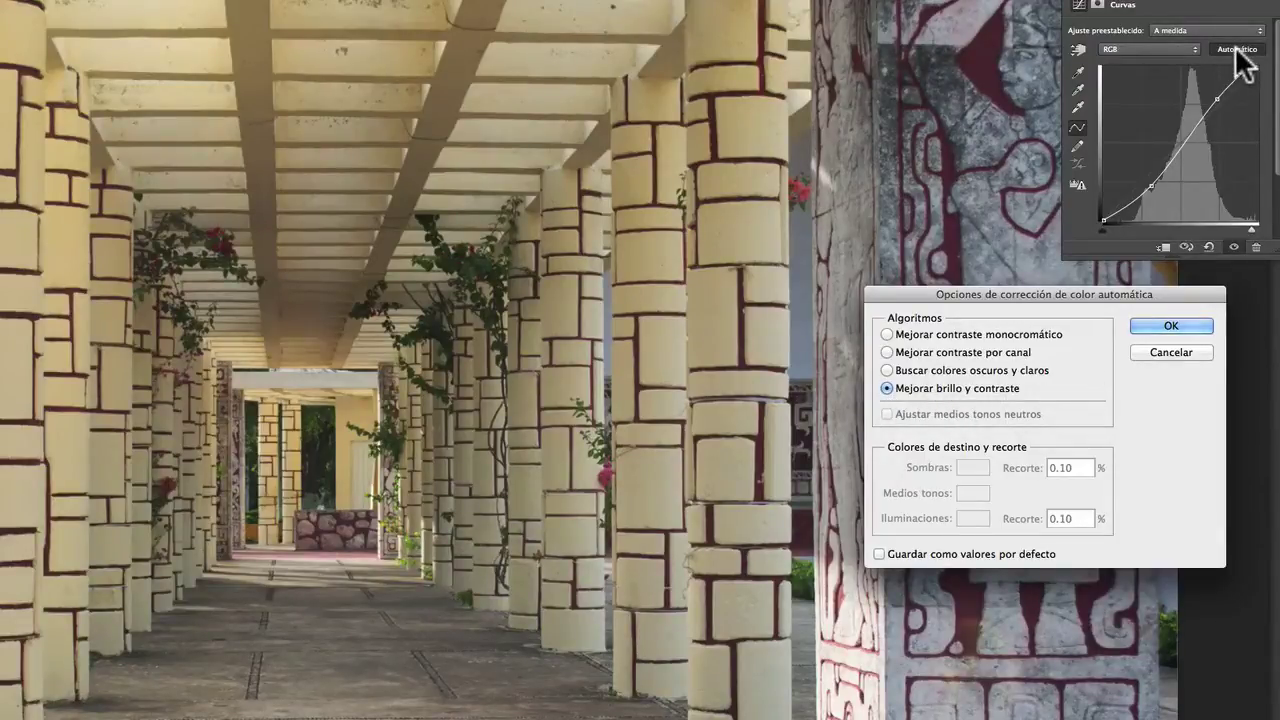
# Step: Preview Mejorar contraste monocromático, Mejorar contraste por canal, then Buscar colores oscuros y claros
pyautogui.click(887, 334)
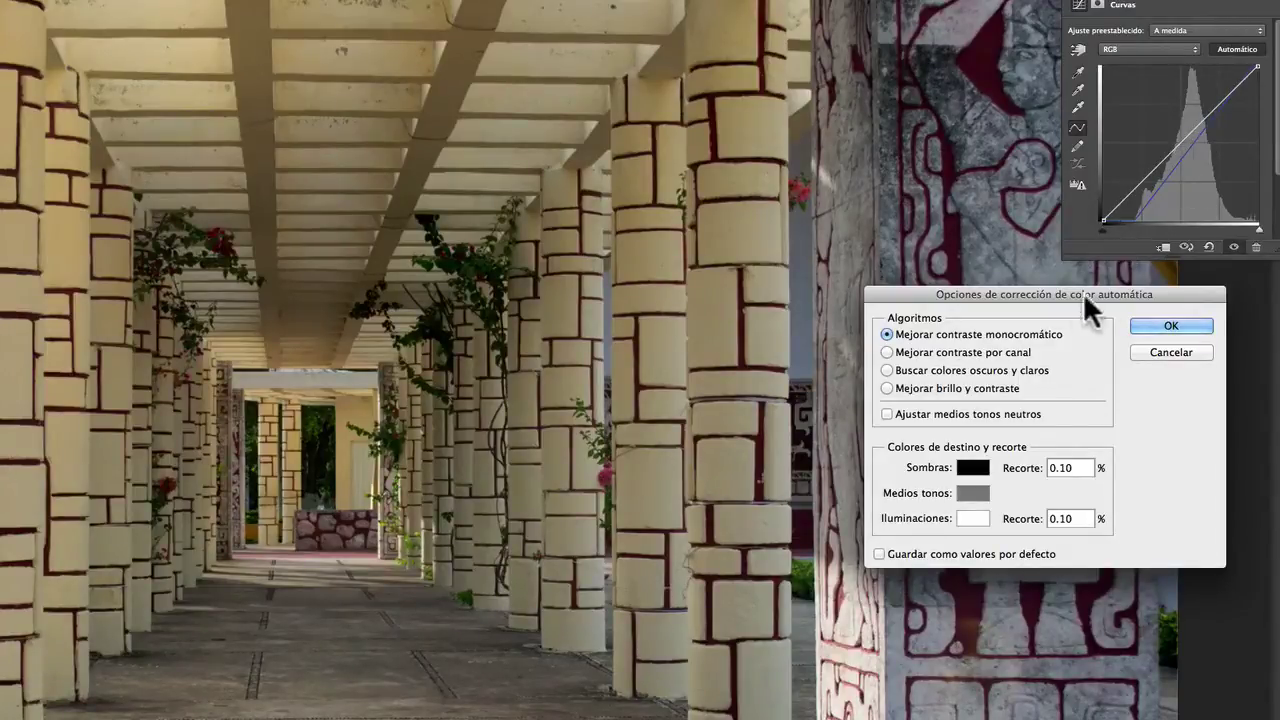
pyautogui.click(887, 352)
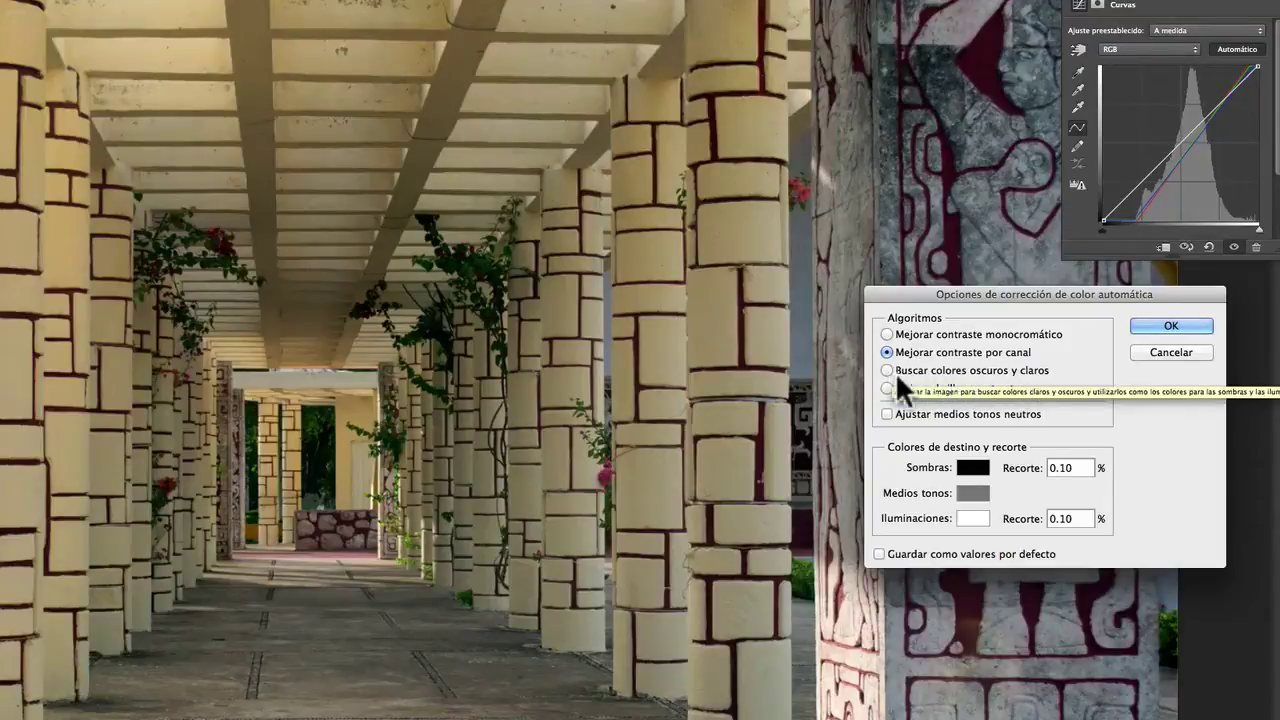
pyautogui.click(884, 370)
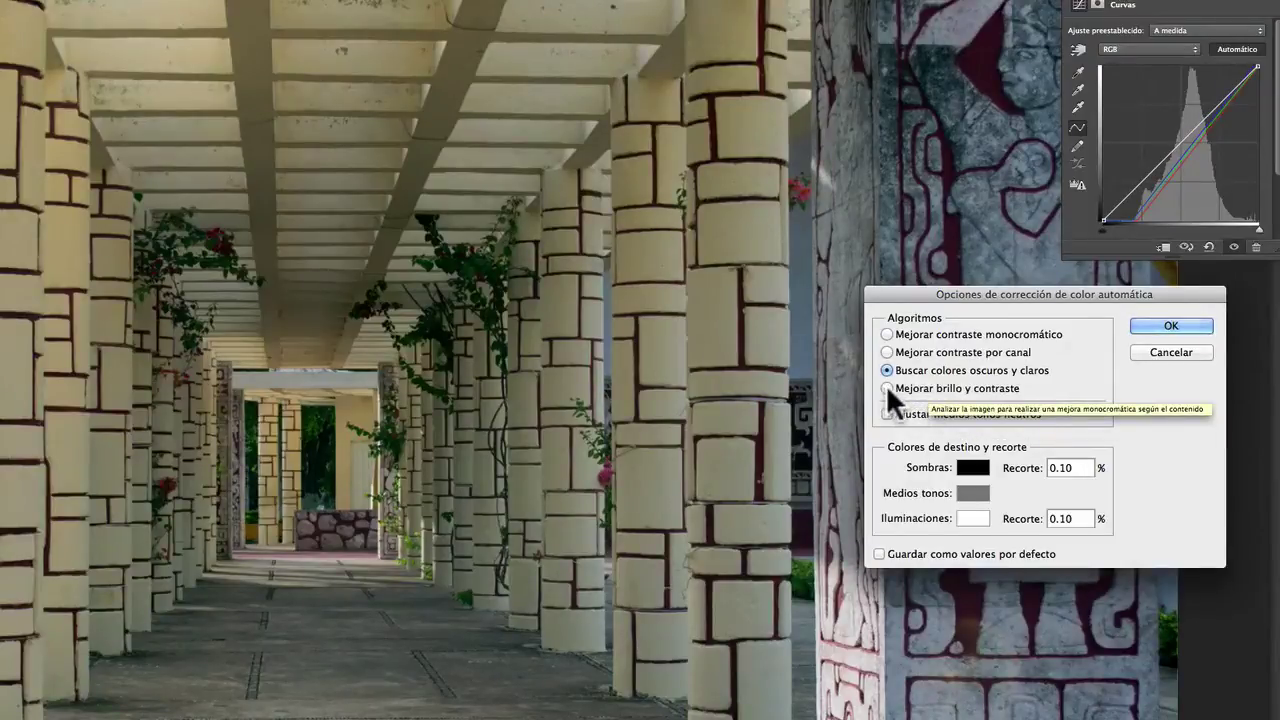
# Step: Preview Mejorar brillo y contraste and the other algorithms with Ajustar medios tonos neutros on
pyautogui.click(886, 386)
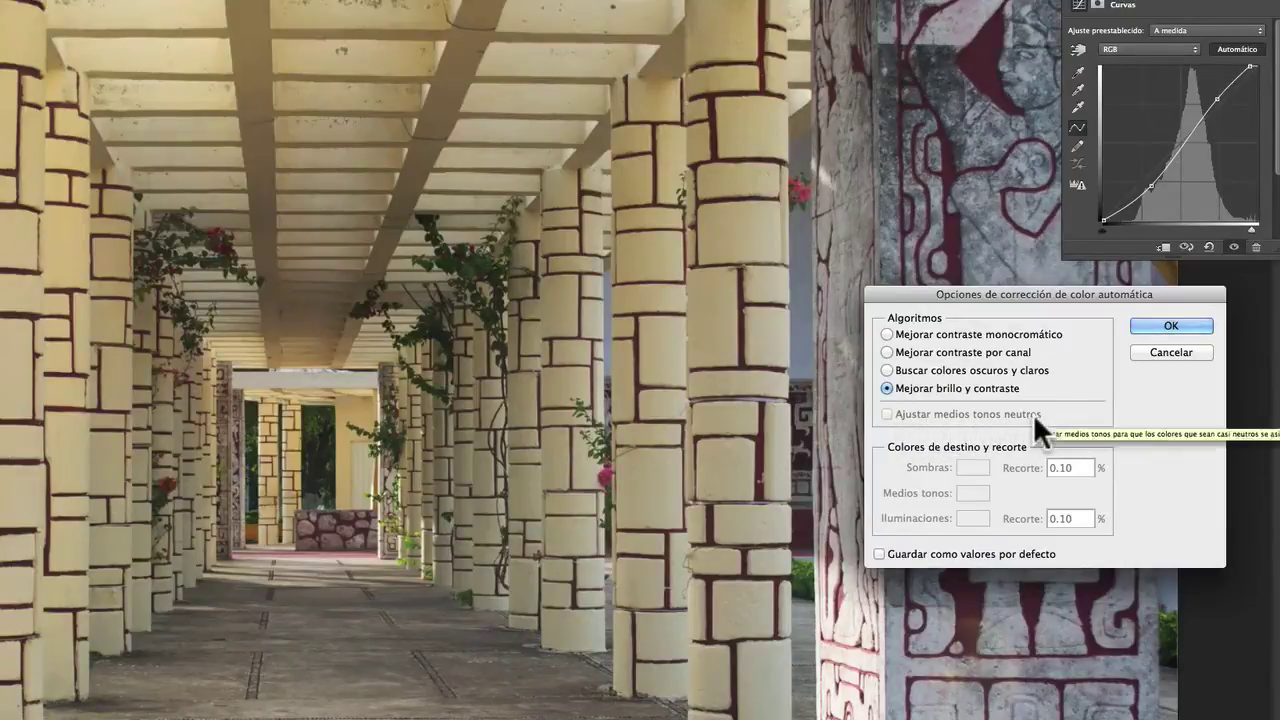
pyautogui.click(887, 333)
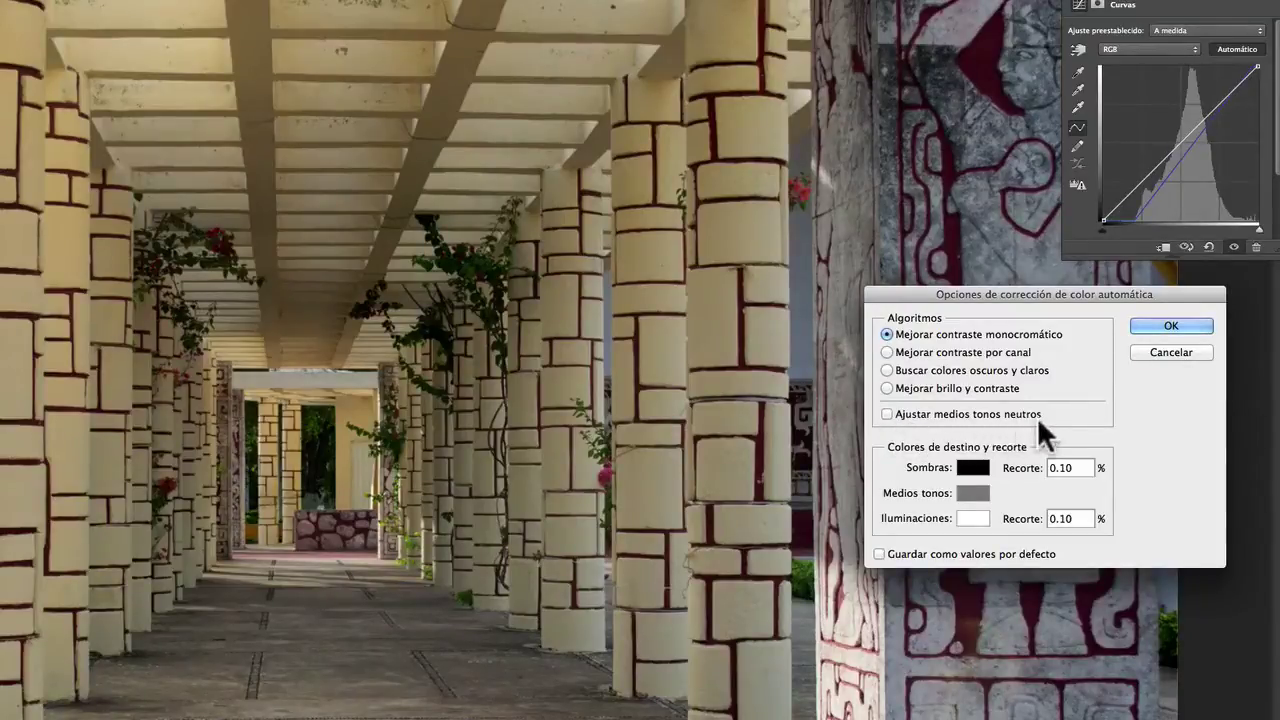
pyautogui.click(886, 412)
pyautogui.click(887, 353)
pyautogui.click(887, 369)
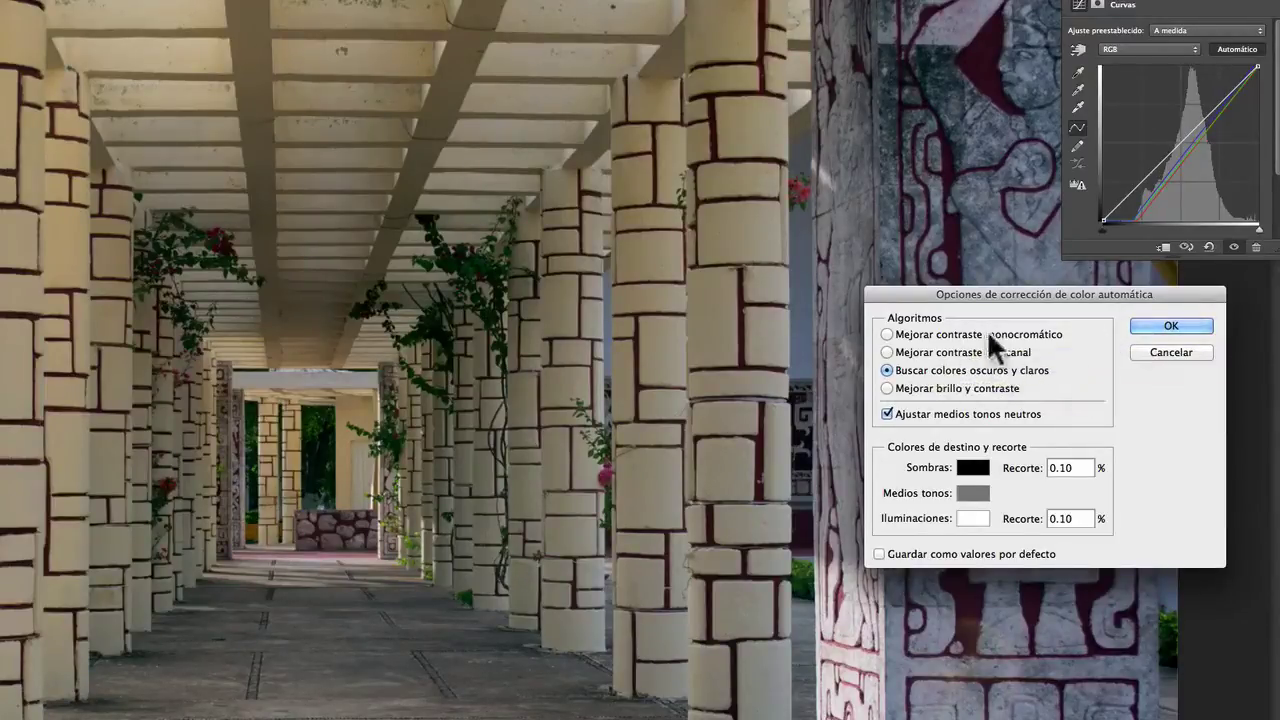
# Step: Accept Mejorar contraste monocromático with neutral midtone snapping turned off
pyautogui.click(887, 334)
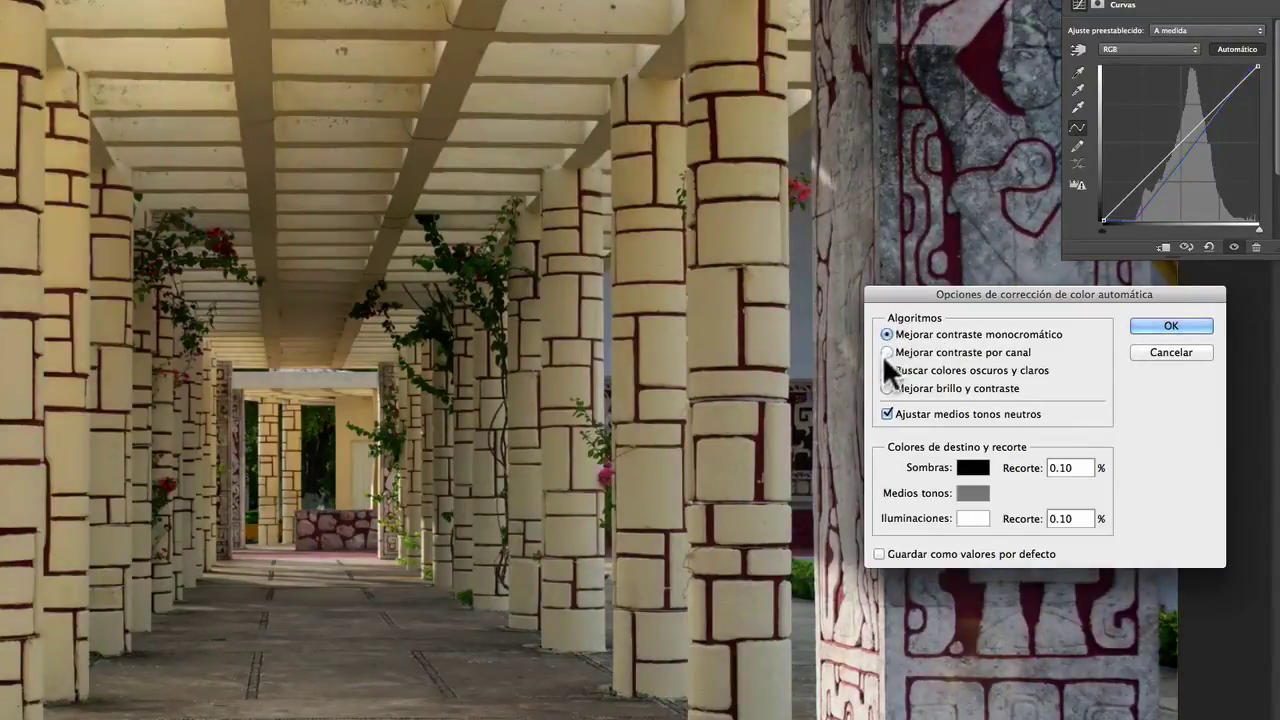
pyautogui.click(887, 370)
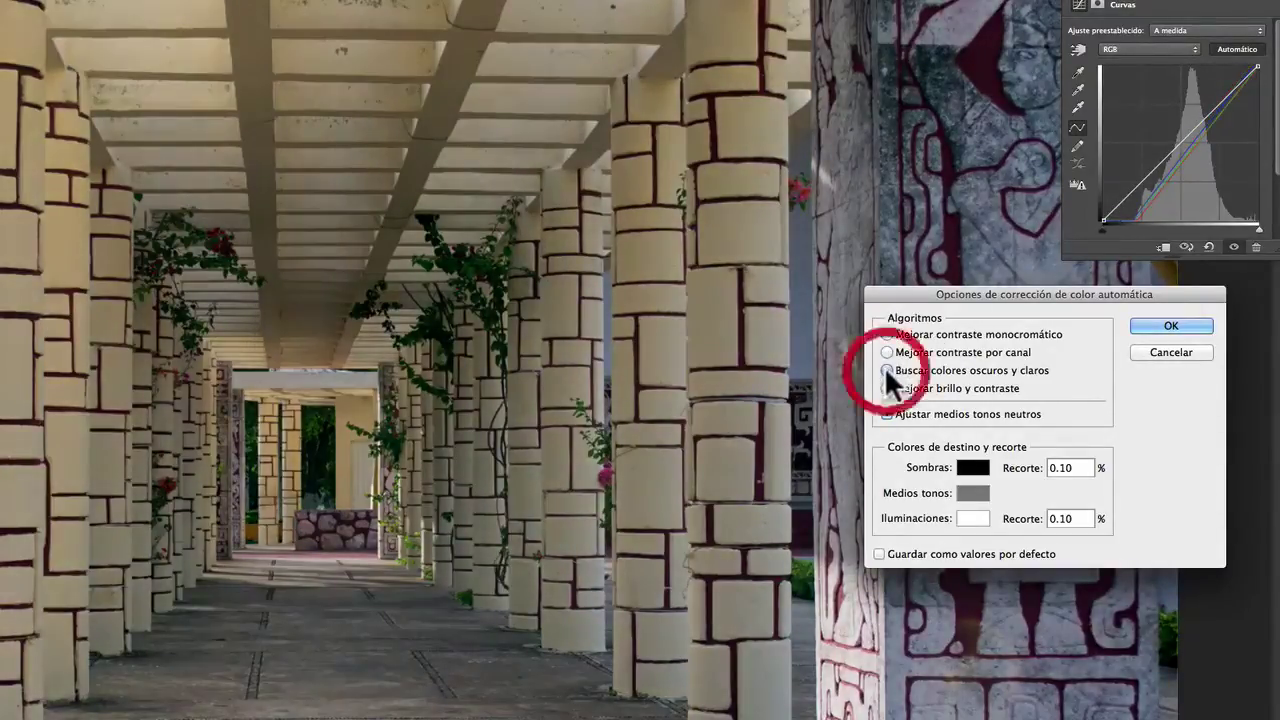
pyautogui.click(887, 412)
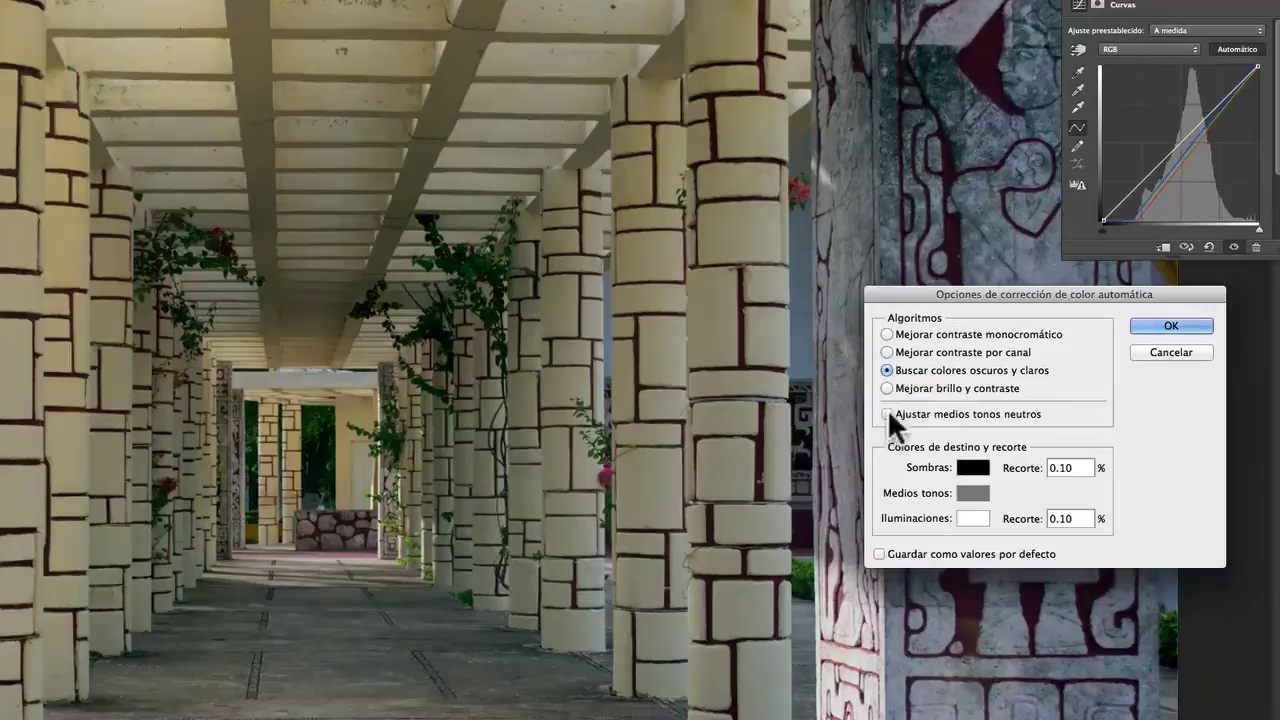
pyautogui.click(887, 335)
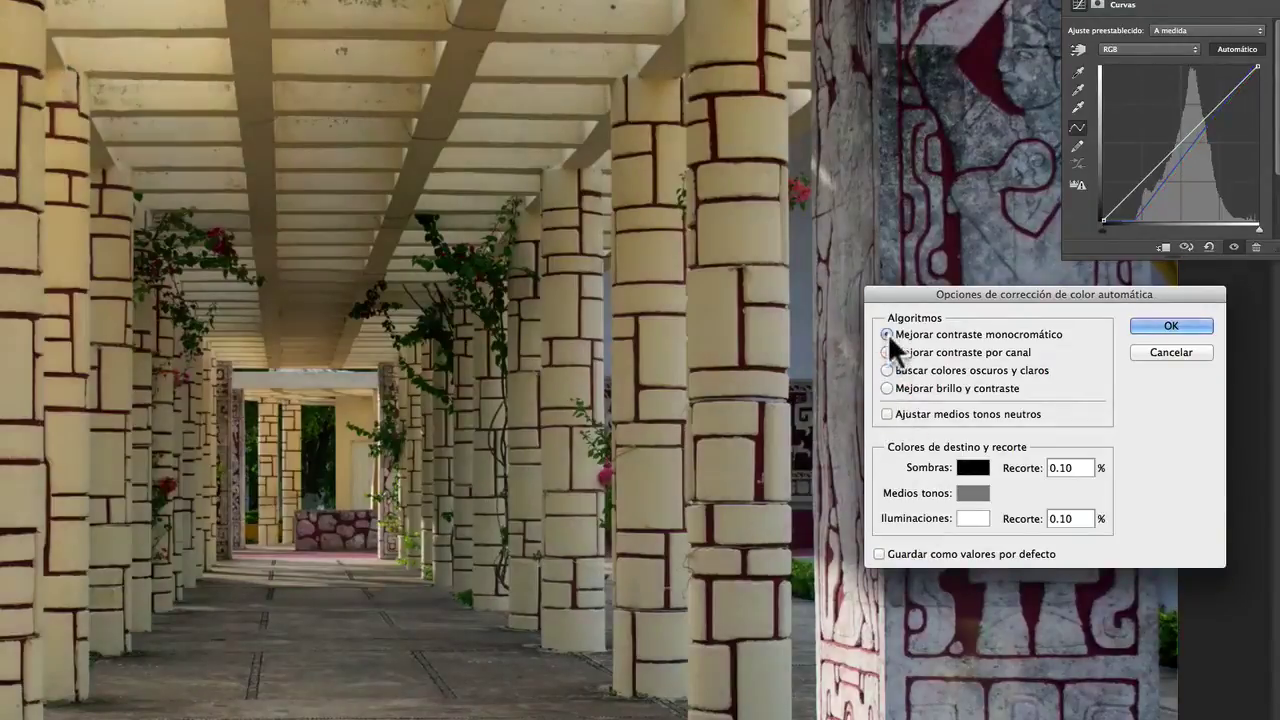
pyautogui.click(1160, 324)
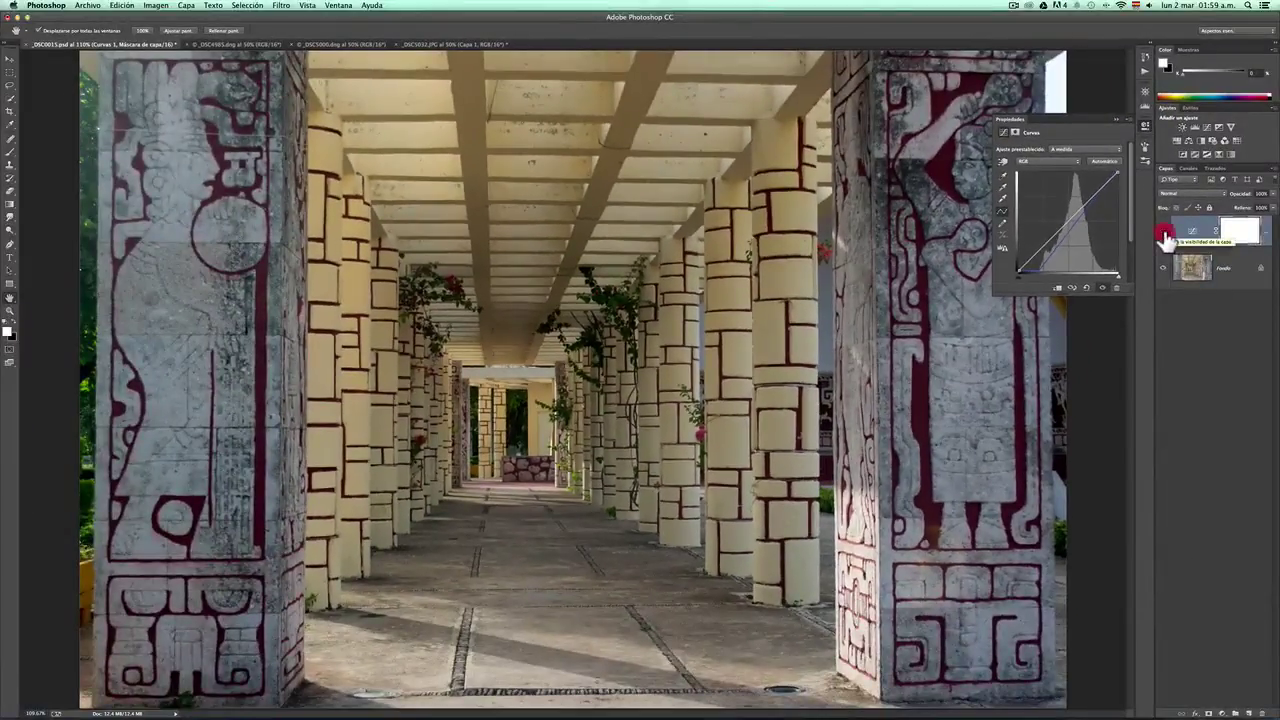
# Step: Compare the colonnade with the curve hidden and shown, then switch to the red benches photo
pyautogui.click(1163, 233)
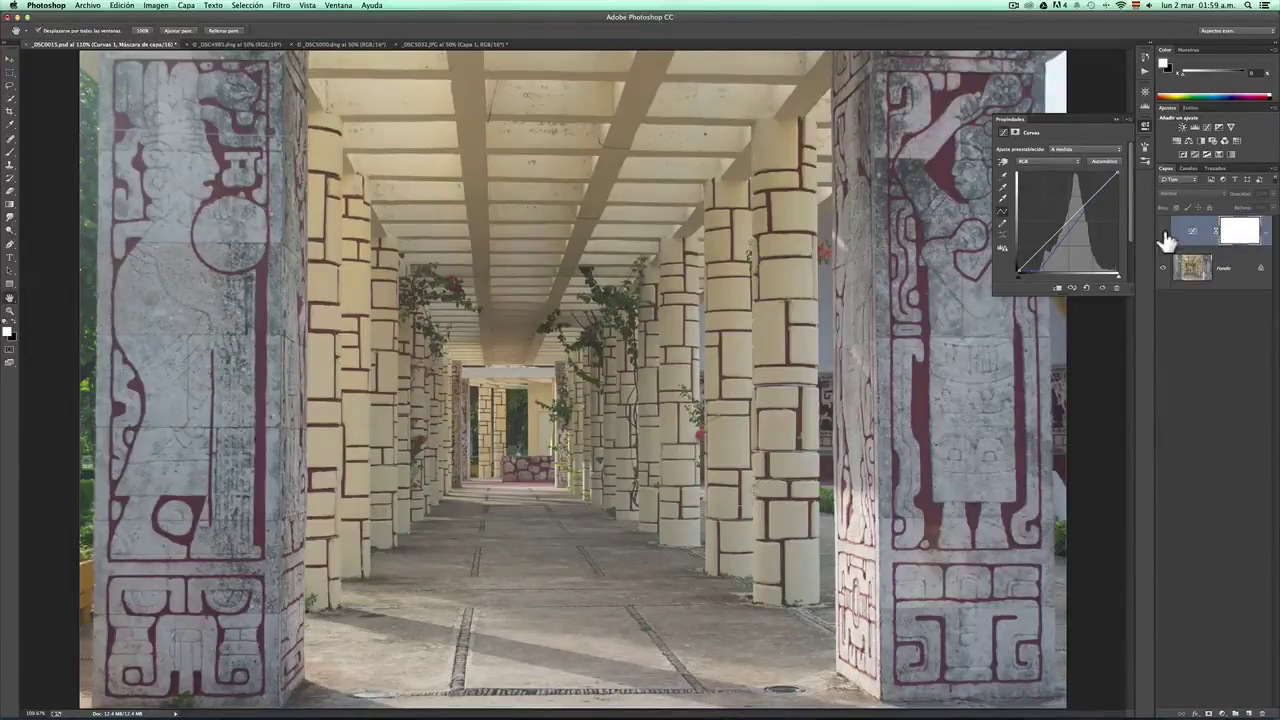
pyautogui.click(1163, 233)
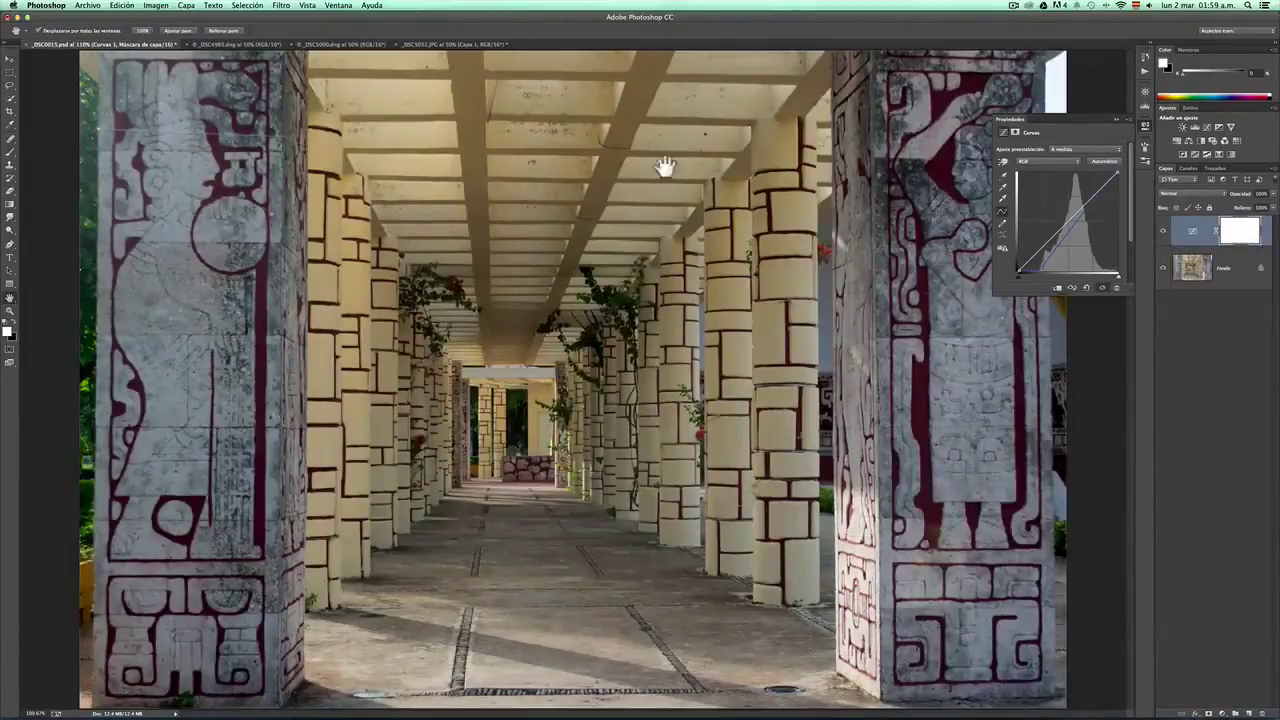
pyautogui.click(236, 47)
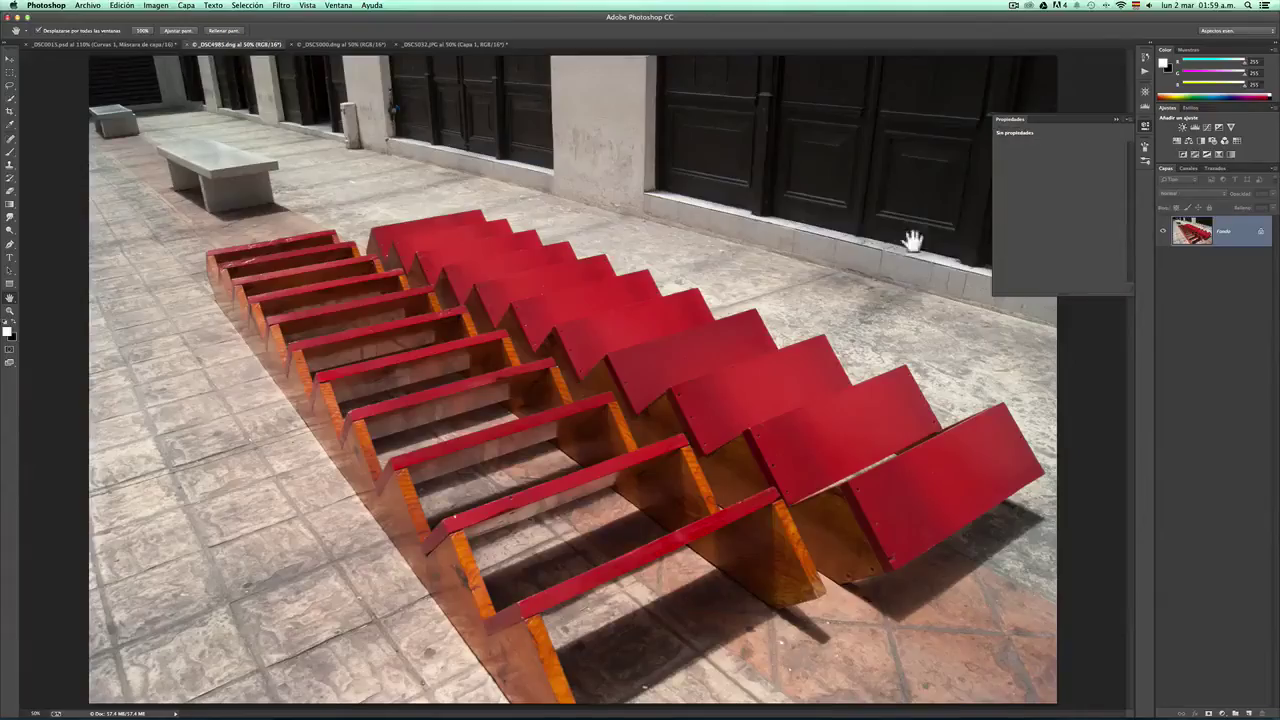
# Step: Add an auto-corrected Curves layer to the red benches photo, compare it on and off, then open the Auto options
pyautogui.click(1207, 128)
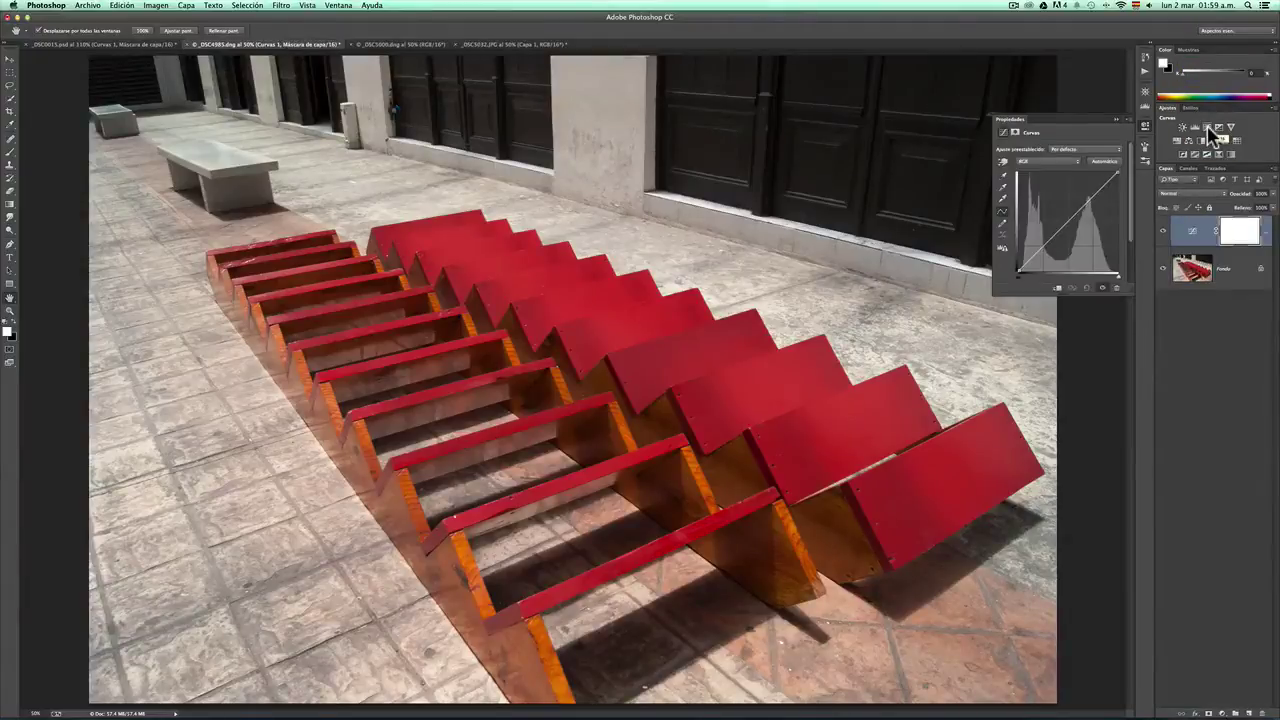
pyautogui.click(1105, 163)
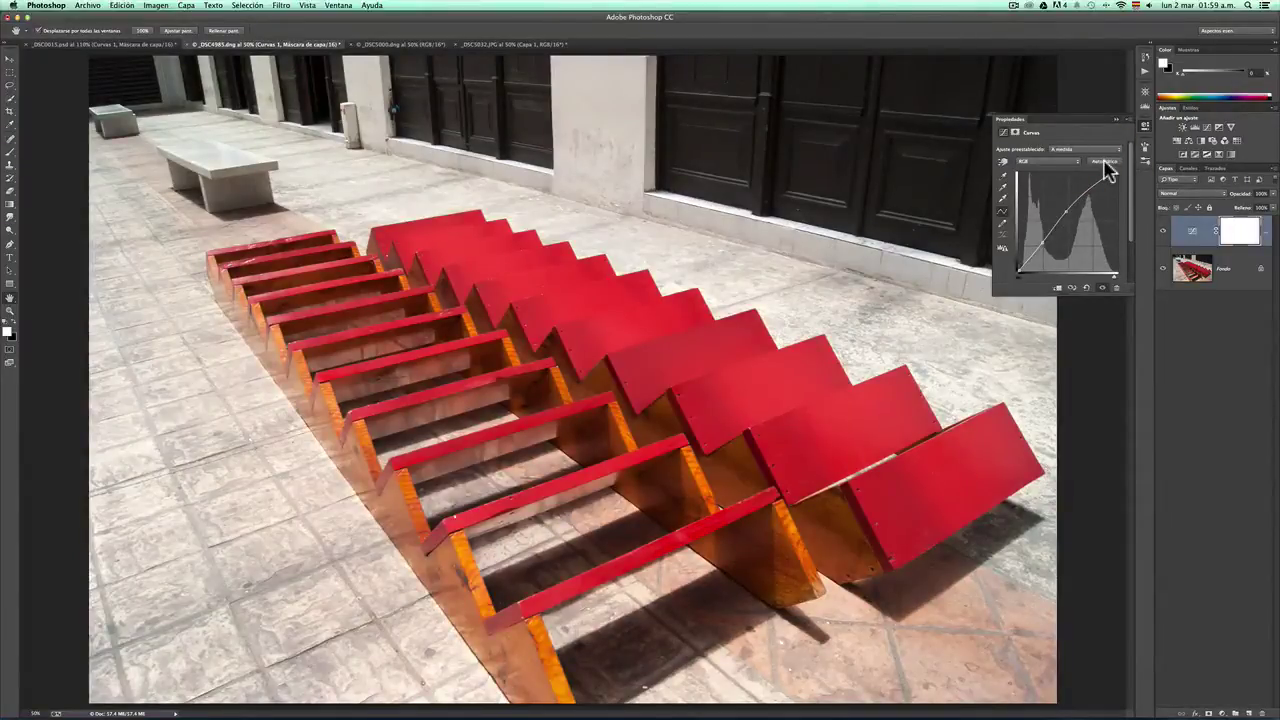
pyautogui.click(1103, 289)
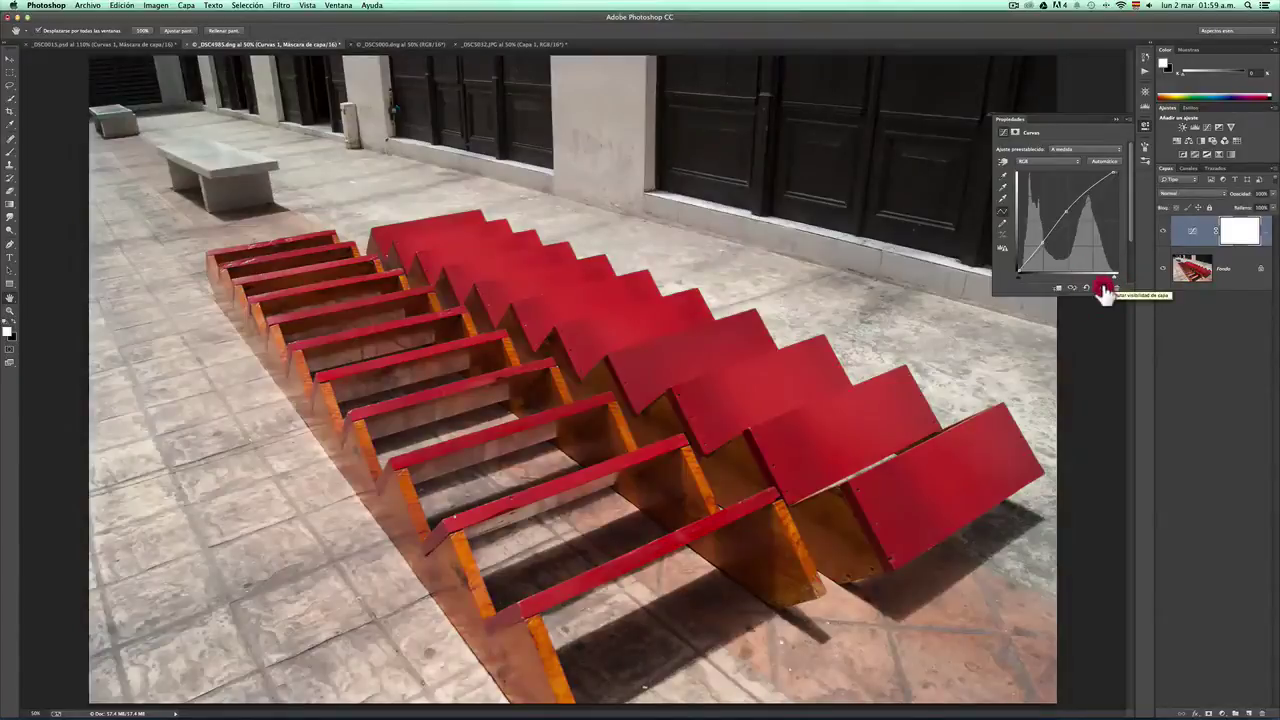
pyautogui.click(1103, 289)
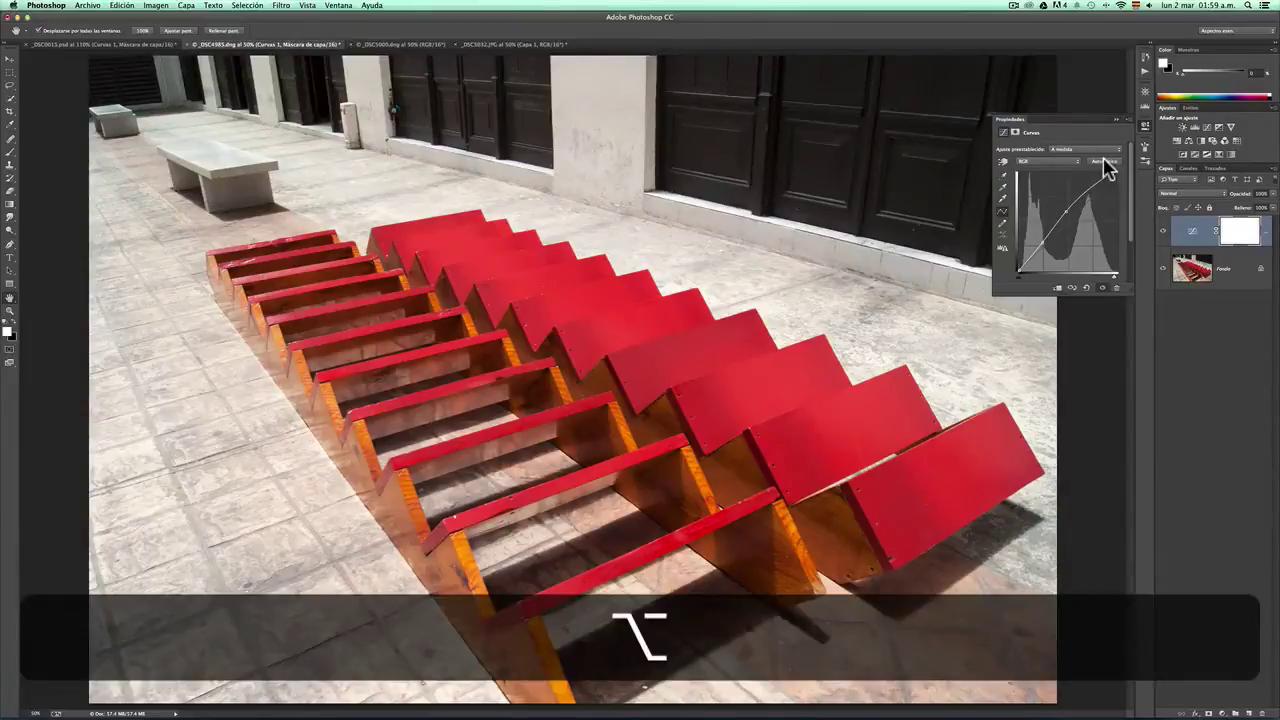
pyautogui.keyDown('alt'); pyautogui.click(1105, 162); pyautogui.keyUp('alt')
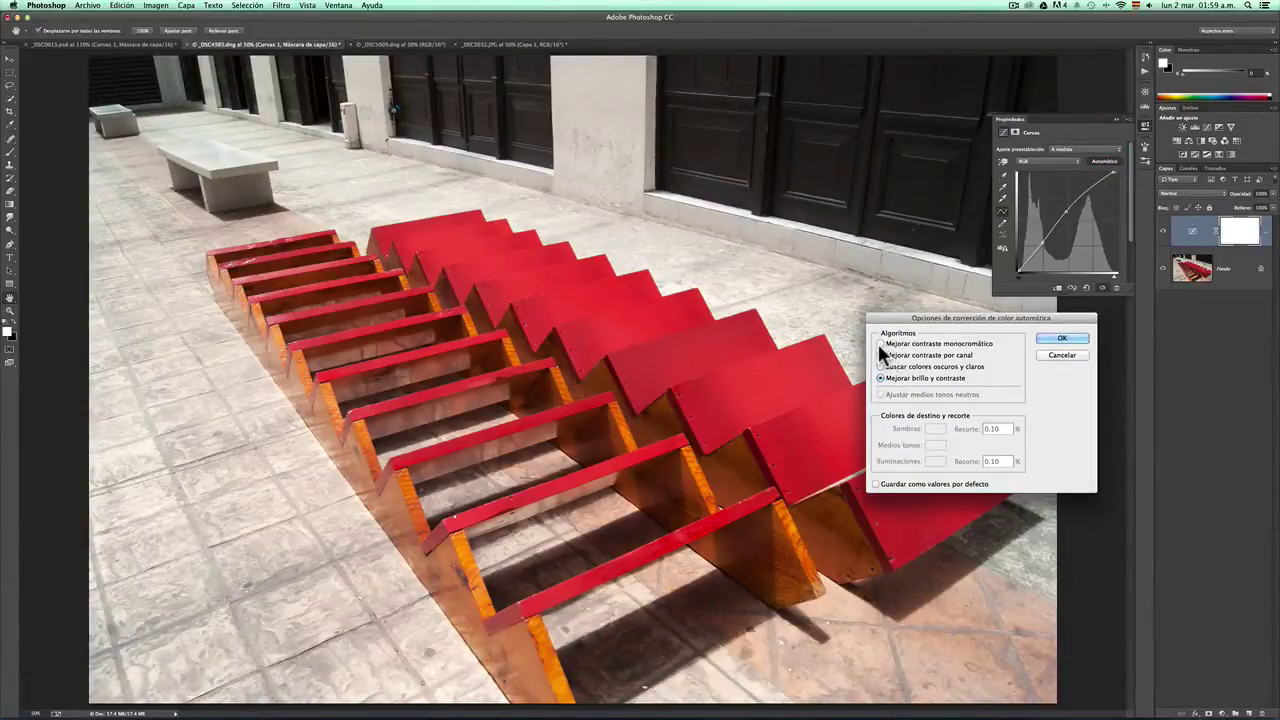
# Step: Compare the algorithms, then confirm Enhance Per Channel Contrast with Snap Neutral Midtones checked
pyautogui.click(878, 344)
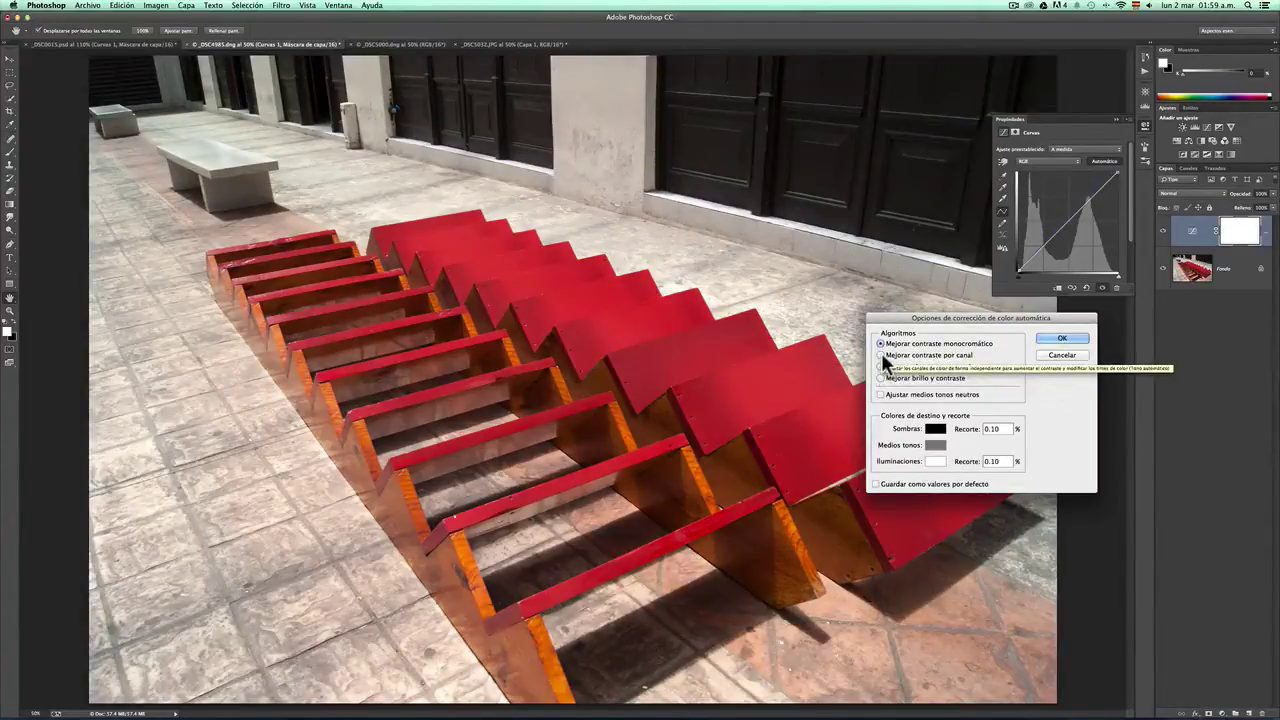
pyautogui.click(881, 356)
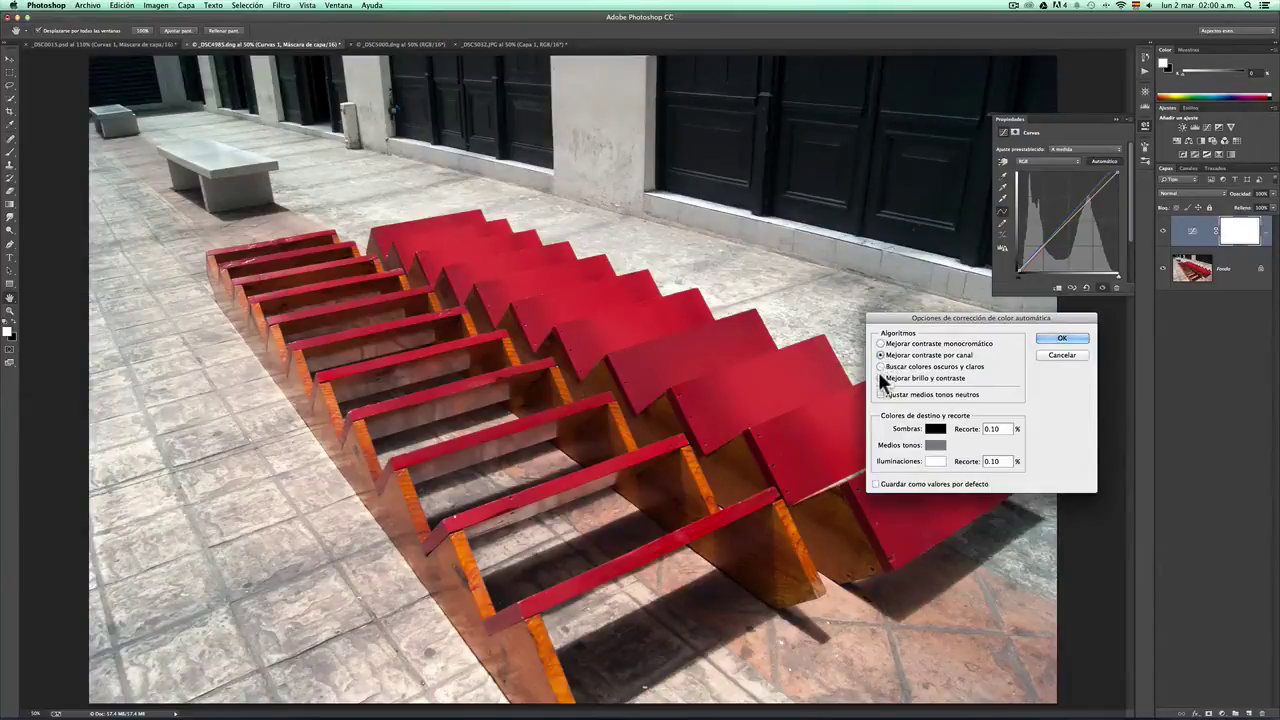
pyautogui.click(881, 367)
pyautogui.click(881, 378)
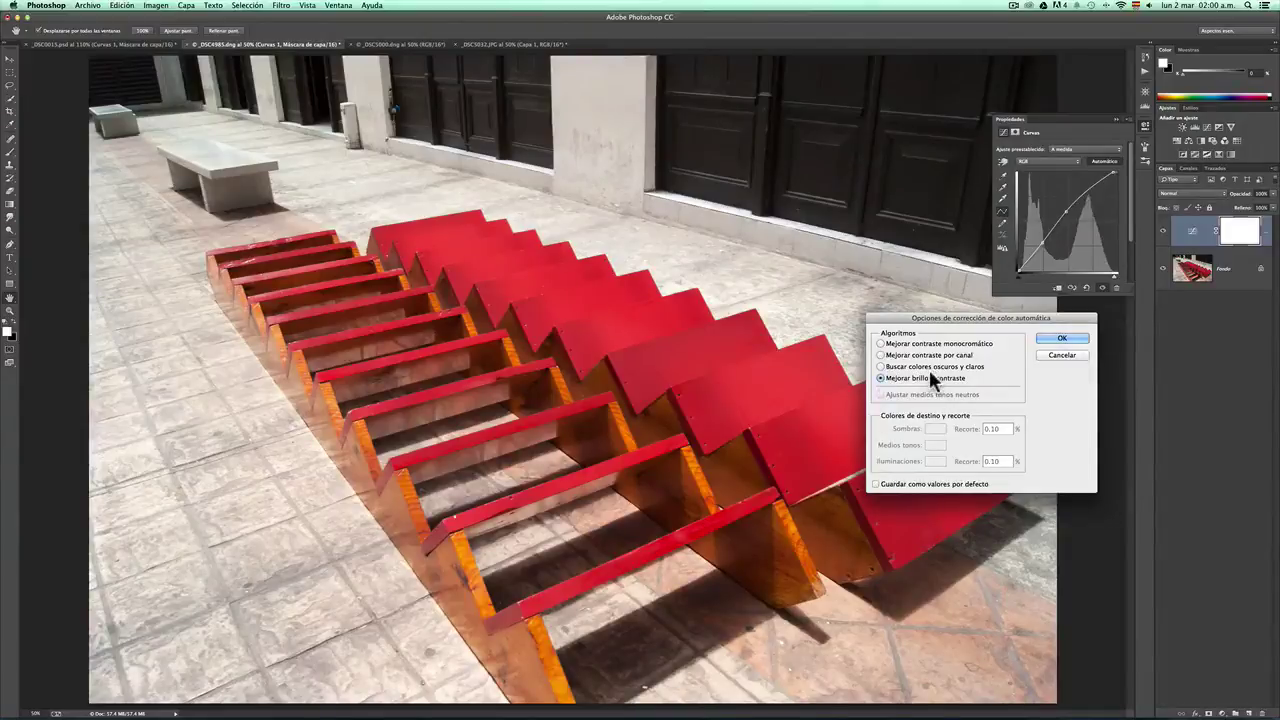
pyautogui.click(880, 343)
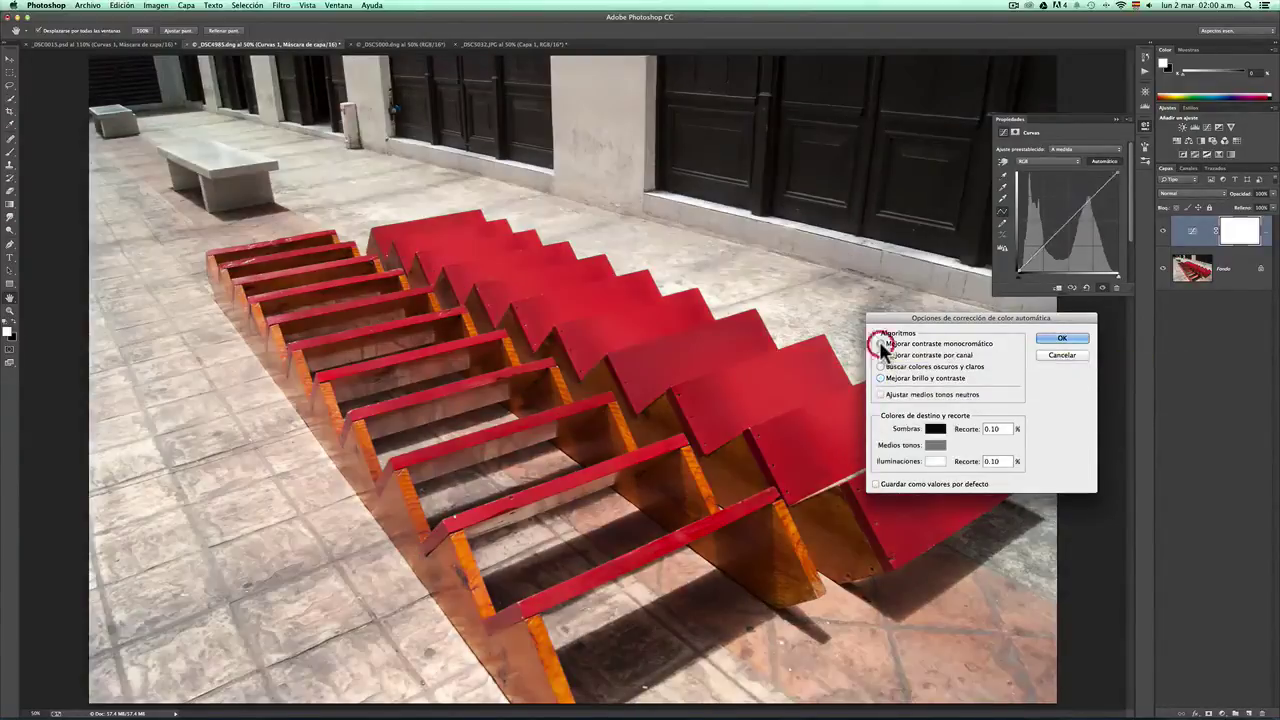
pyautogui.click(880, 394)
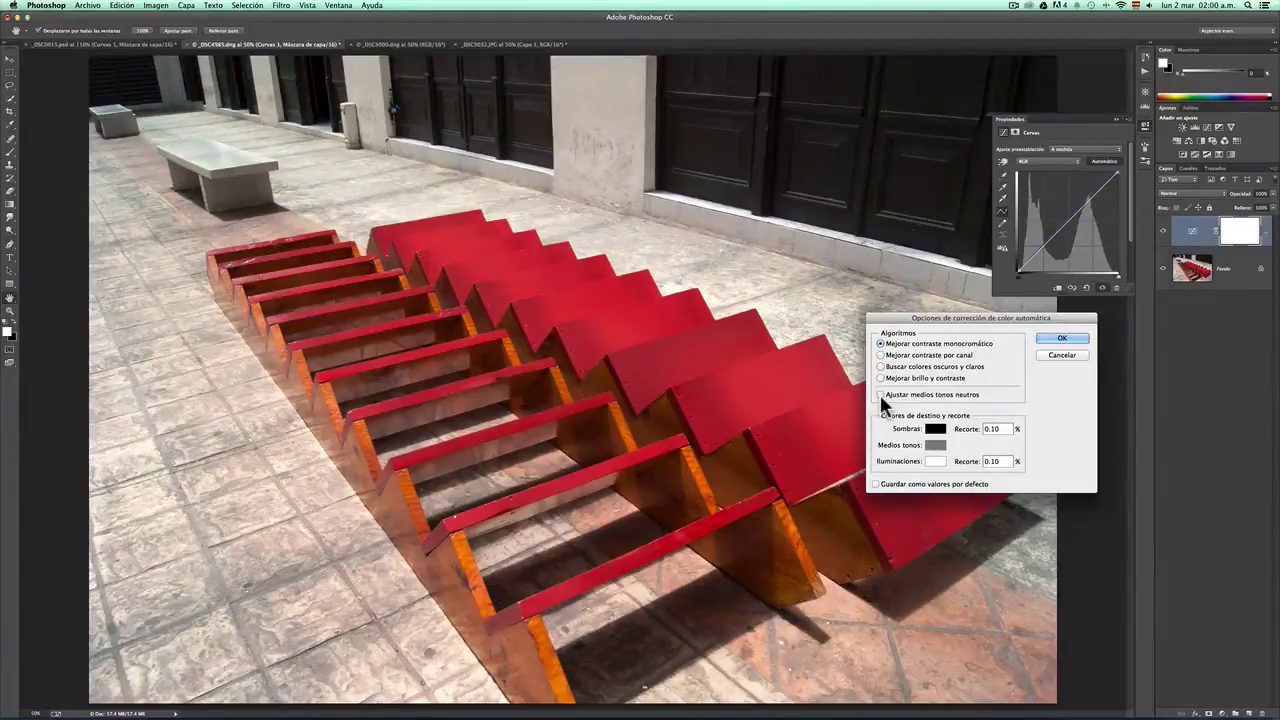
pyautogui.click(880, 394)
pyautogui.click(880, 394)
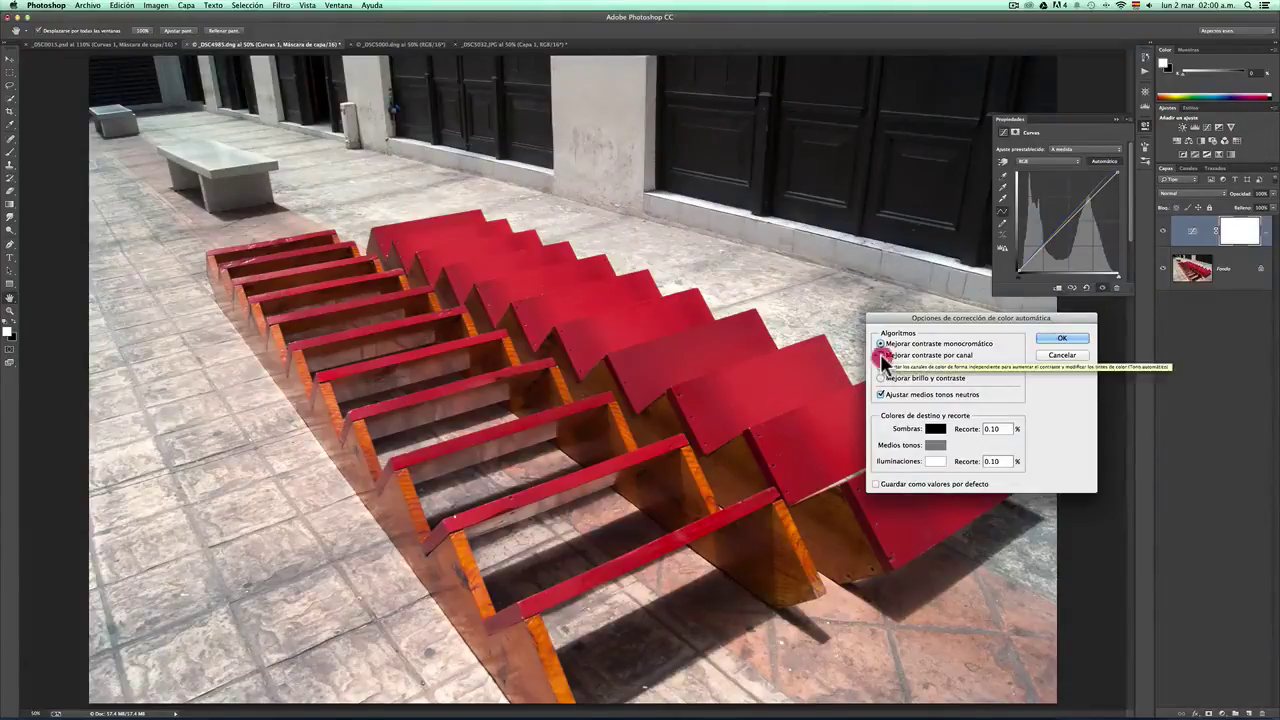
pyautogui.click(880, 355)
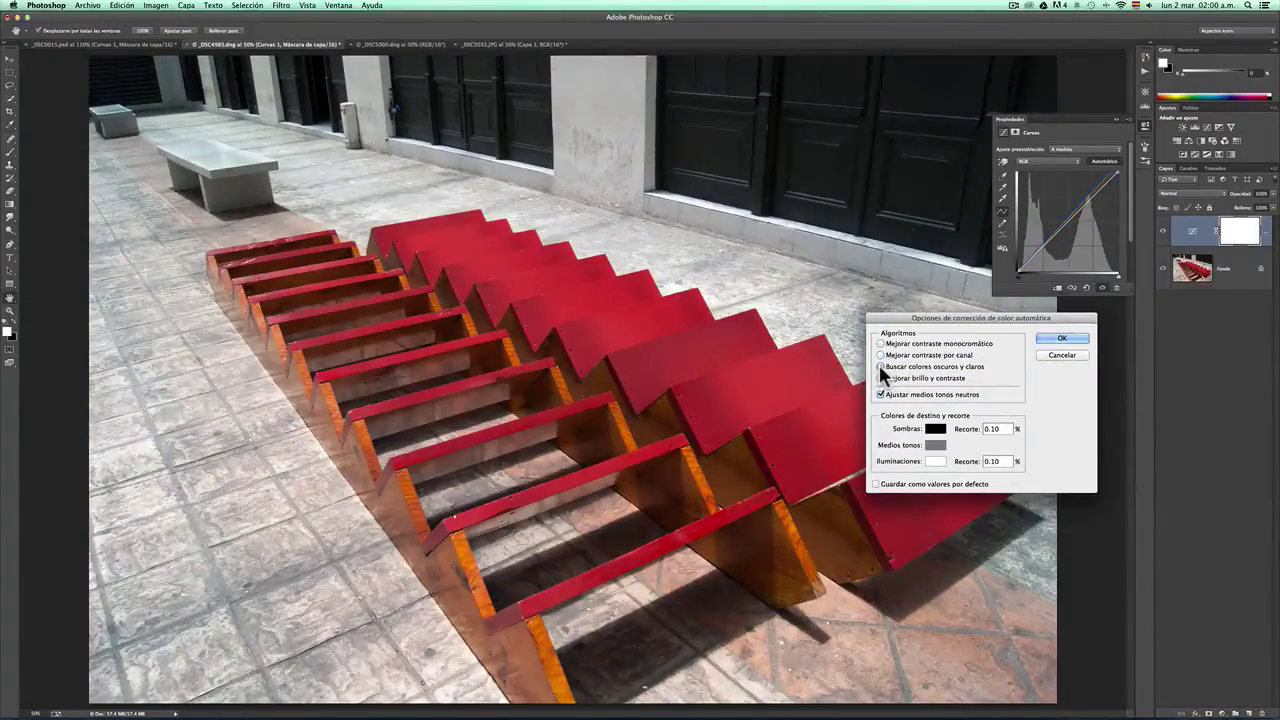
pyautogui.click(880, 343)
pyautogui.click(882, 355)
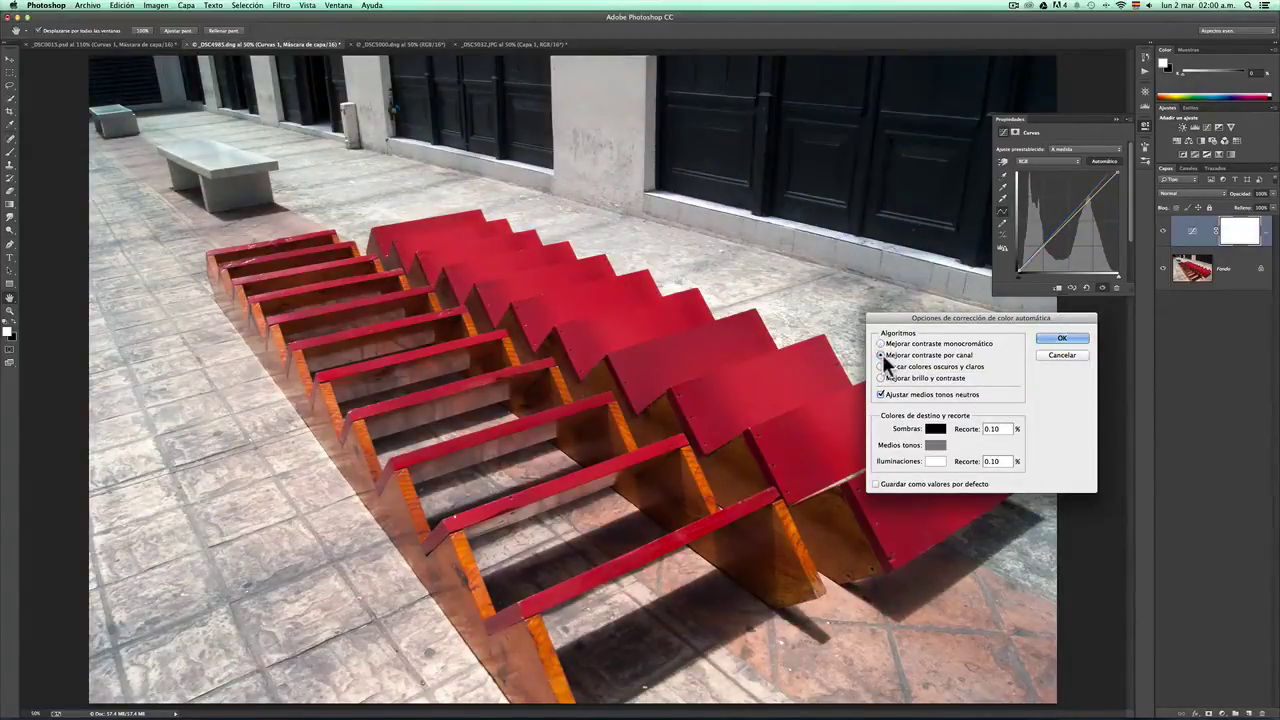
pyautogui.click(1058, 340)
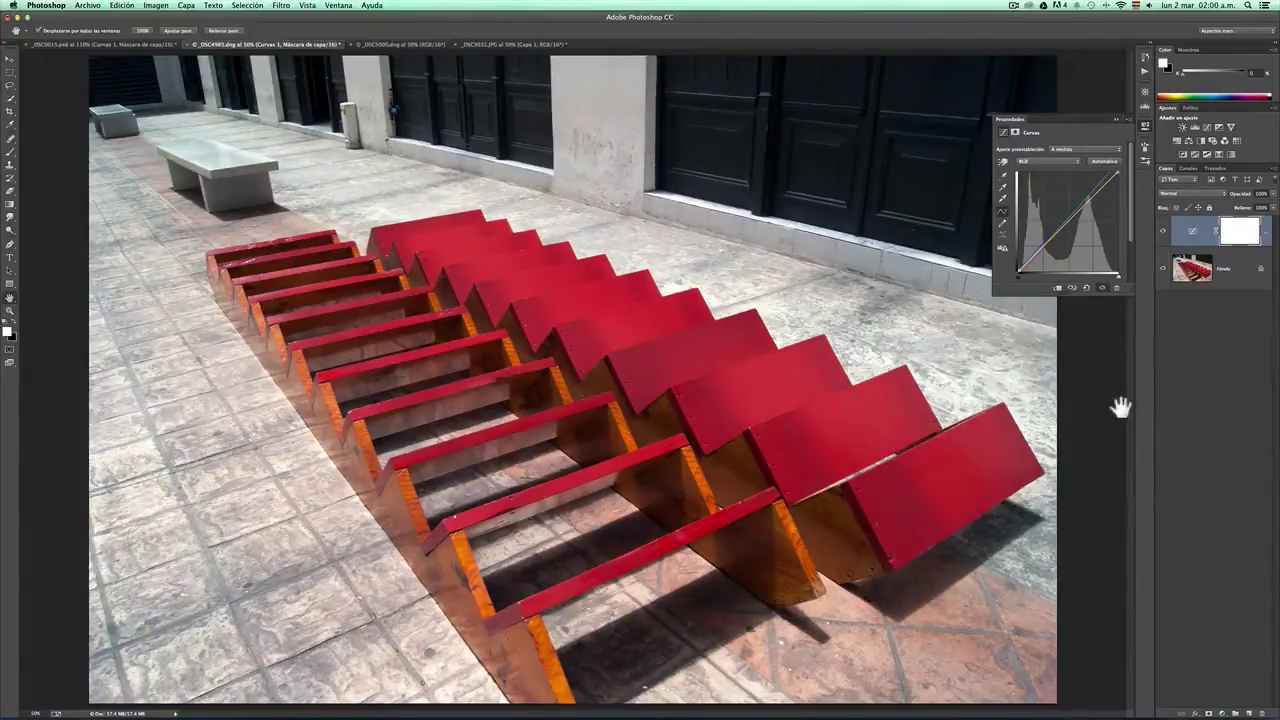
# Step: Toggle the red benches Curves layer off and on, then return to the _DSC0015.psd colonnade photo
pyautogui.click(1163, 232)
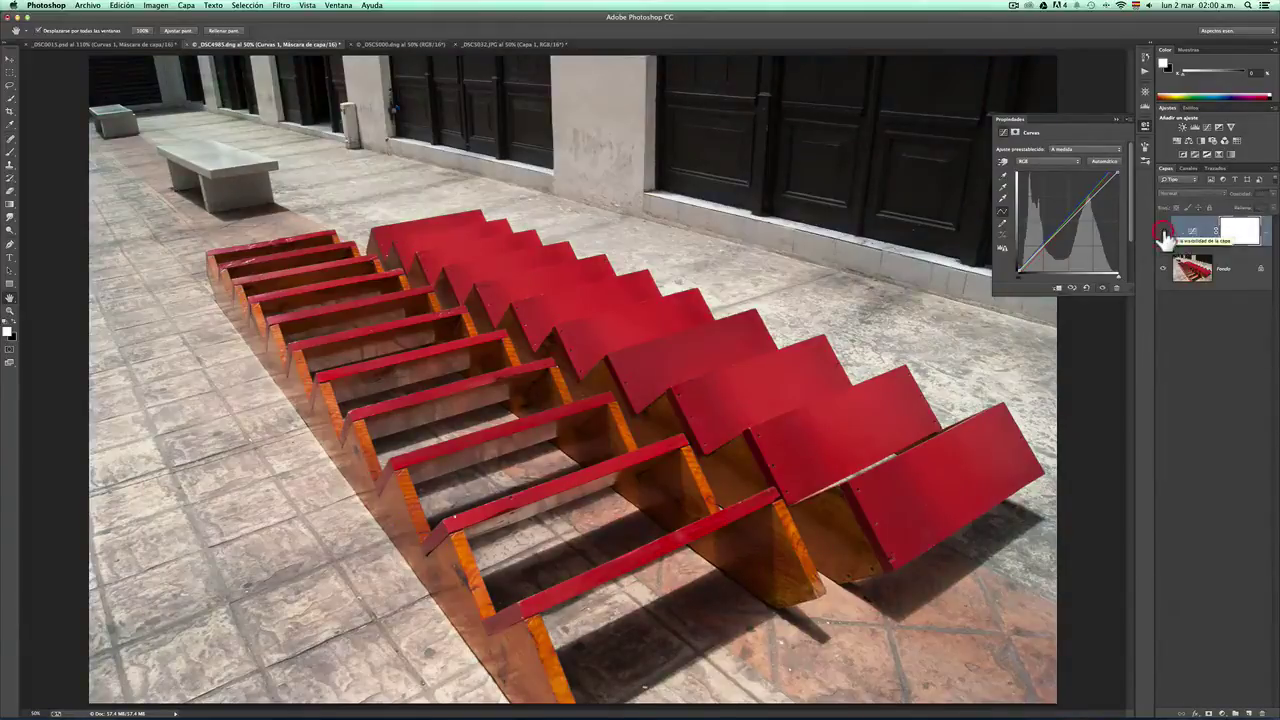
pyautogui.click(1163, 232)
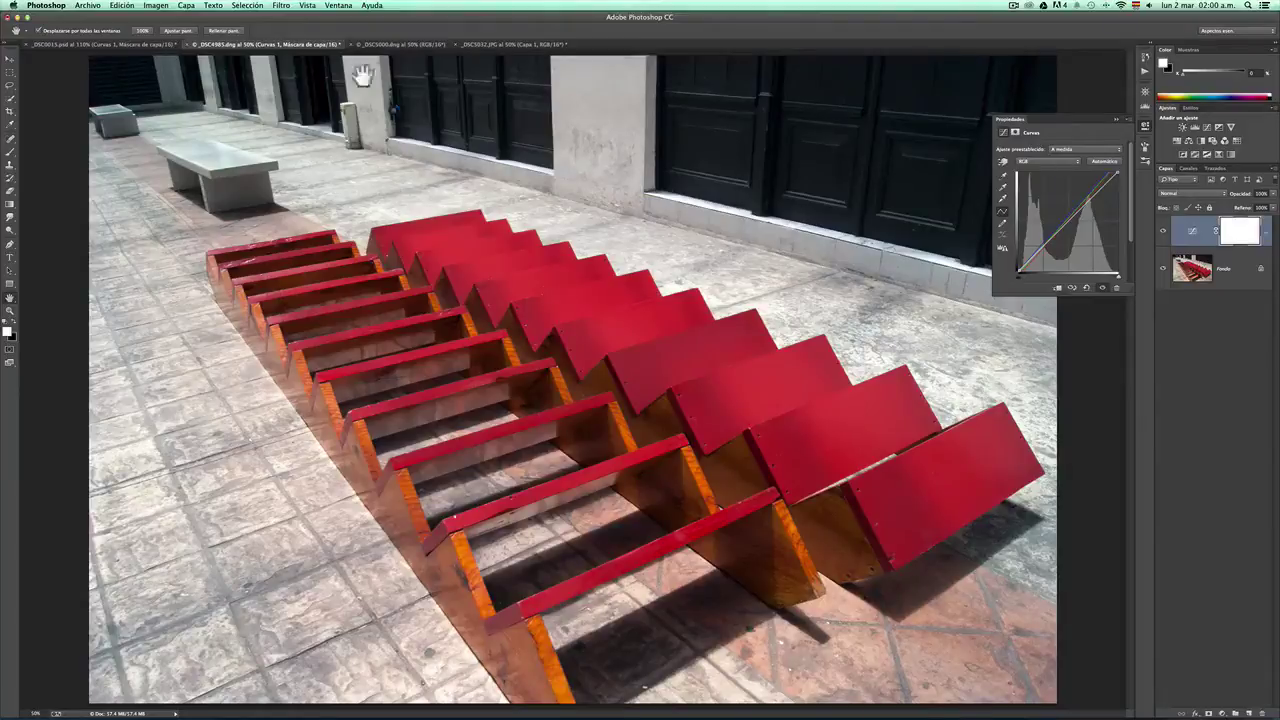
pyautogui.click(125, 45)
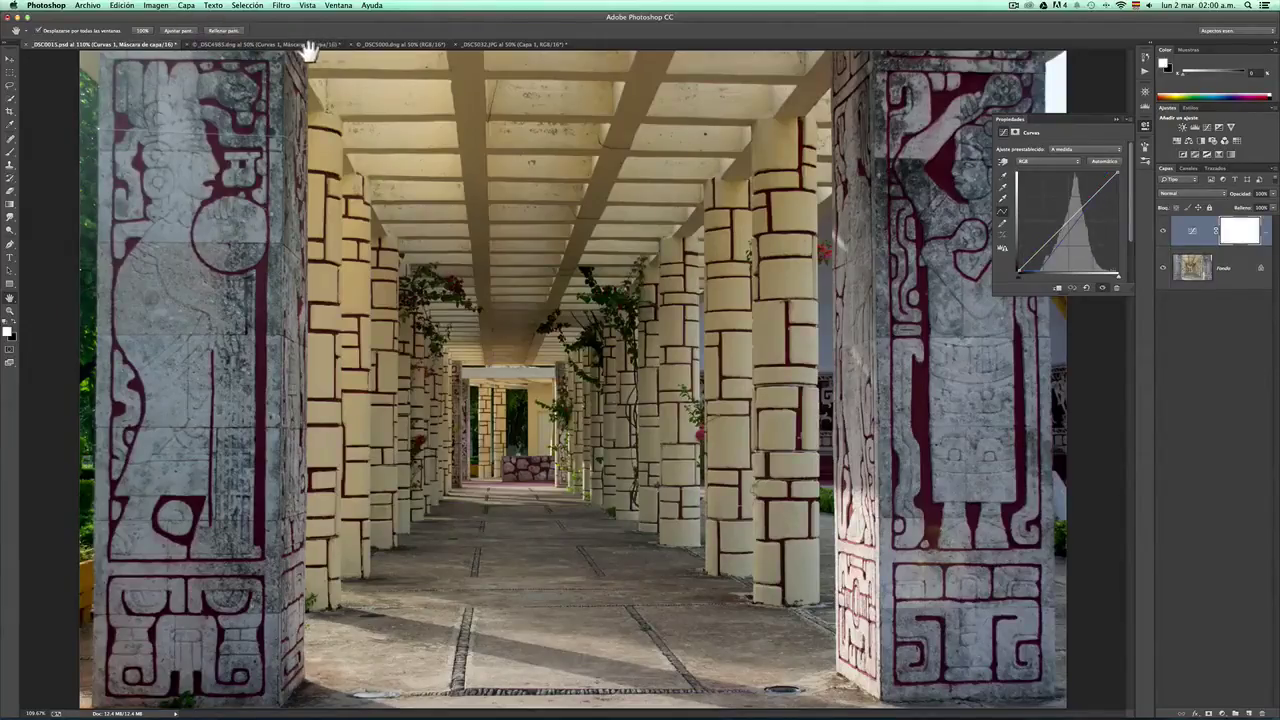
# Step: On _DSC5000.dng, add a Curves layer, apply Auto, and open its Auto Color Correction Options
pyautogui.click(365, 46)
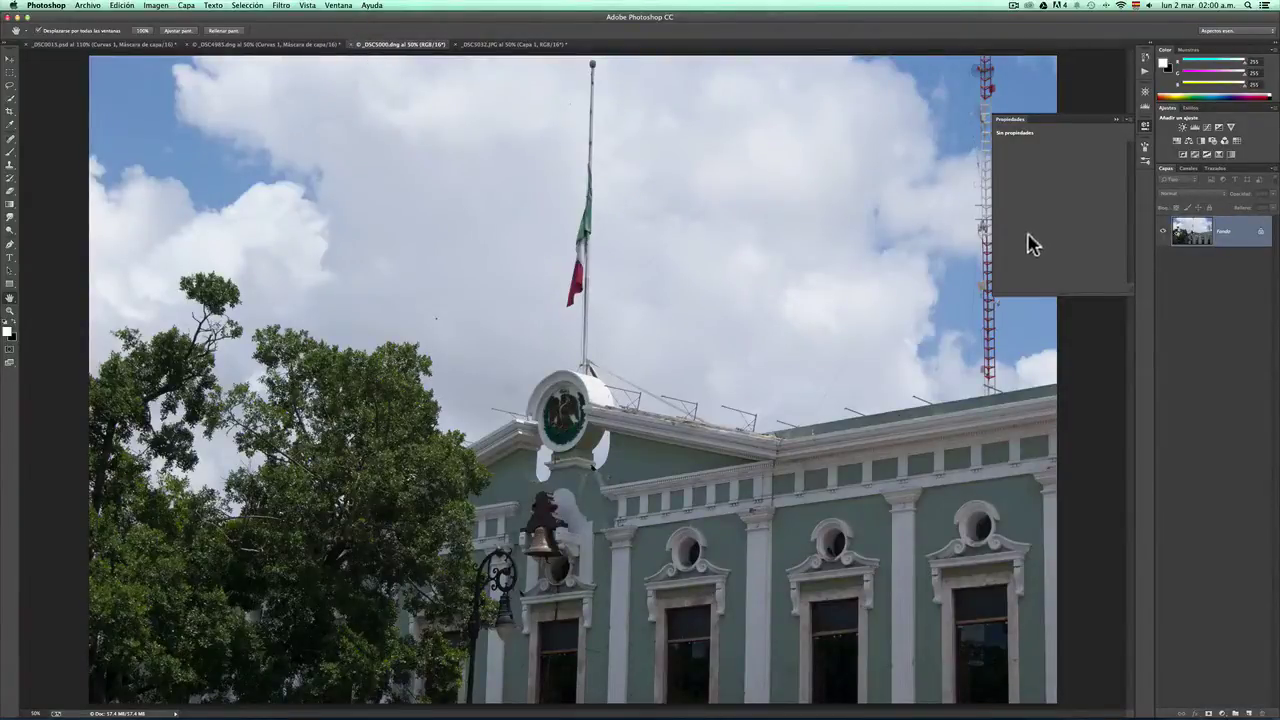
pyautogui.click(1209, 133)
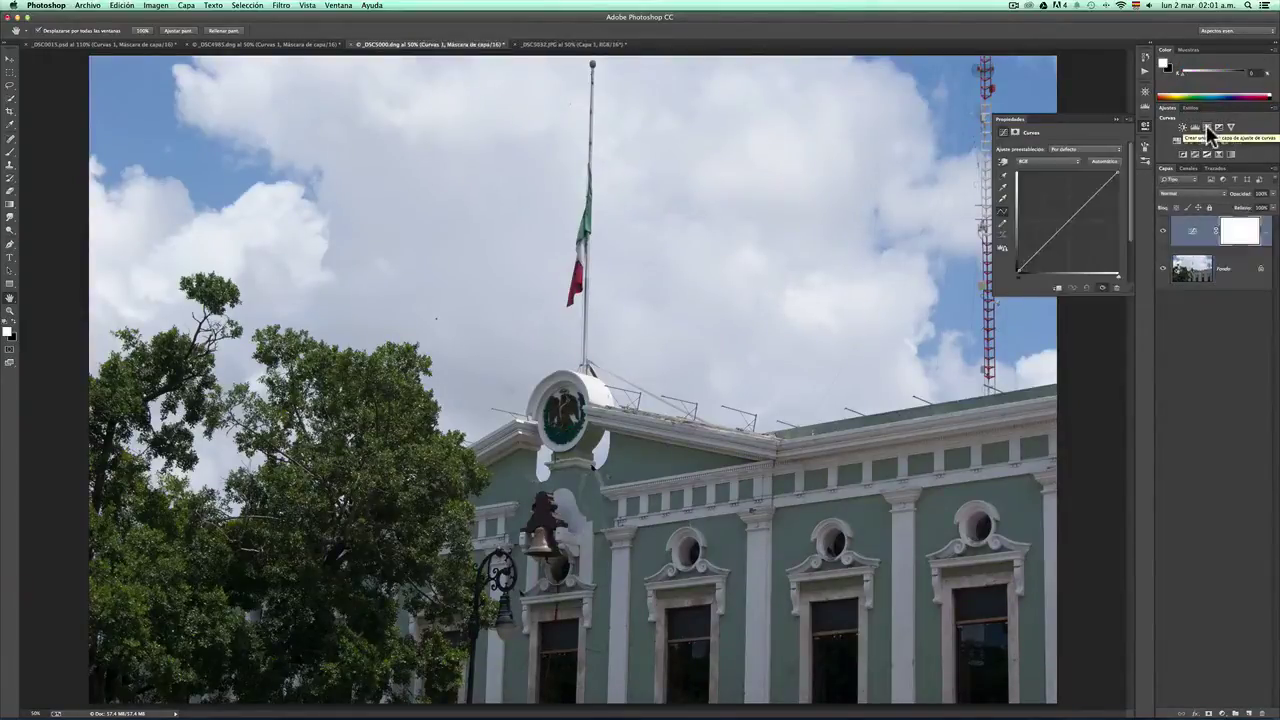
pyautogui.click(1103, 164)
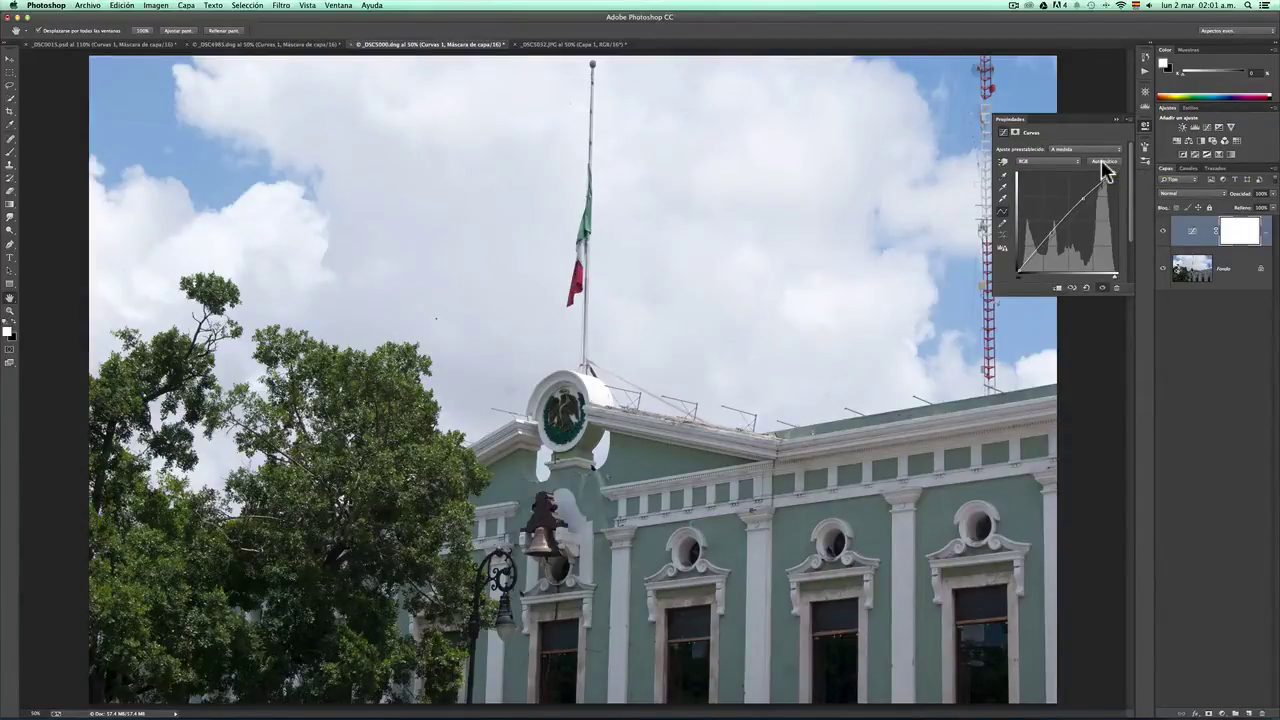
pyautogui.keyDown('alt'); pyautogui.click(1103, 164); pyautogui.keyUp('alt')
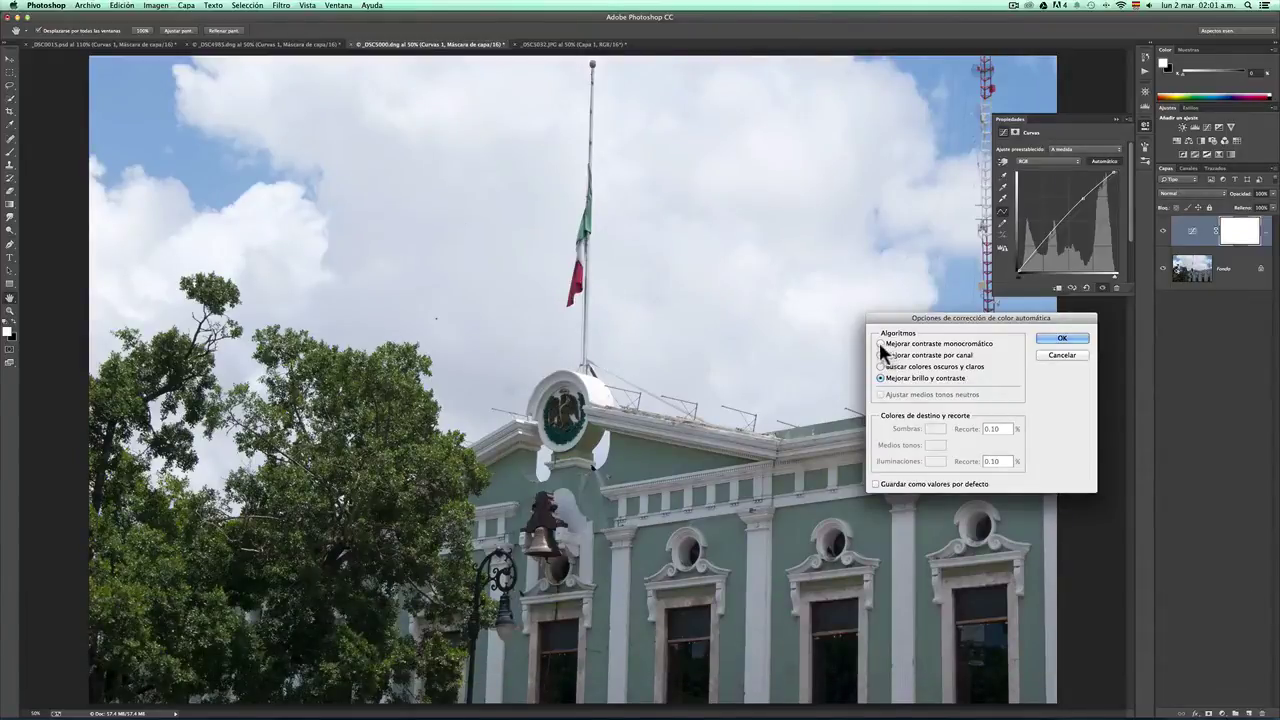
# Step: Compare the correction algorithms and confirm Enhance Brightness and Contrast for the green building
pyautogui.click(880, 343)
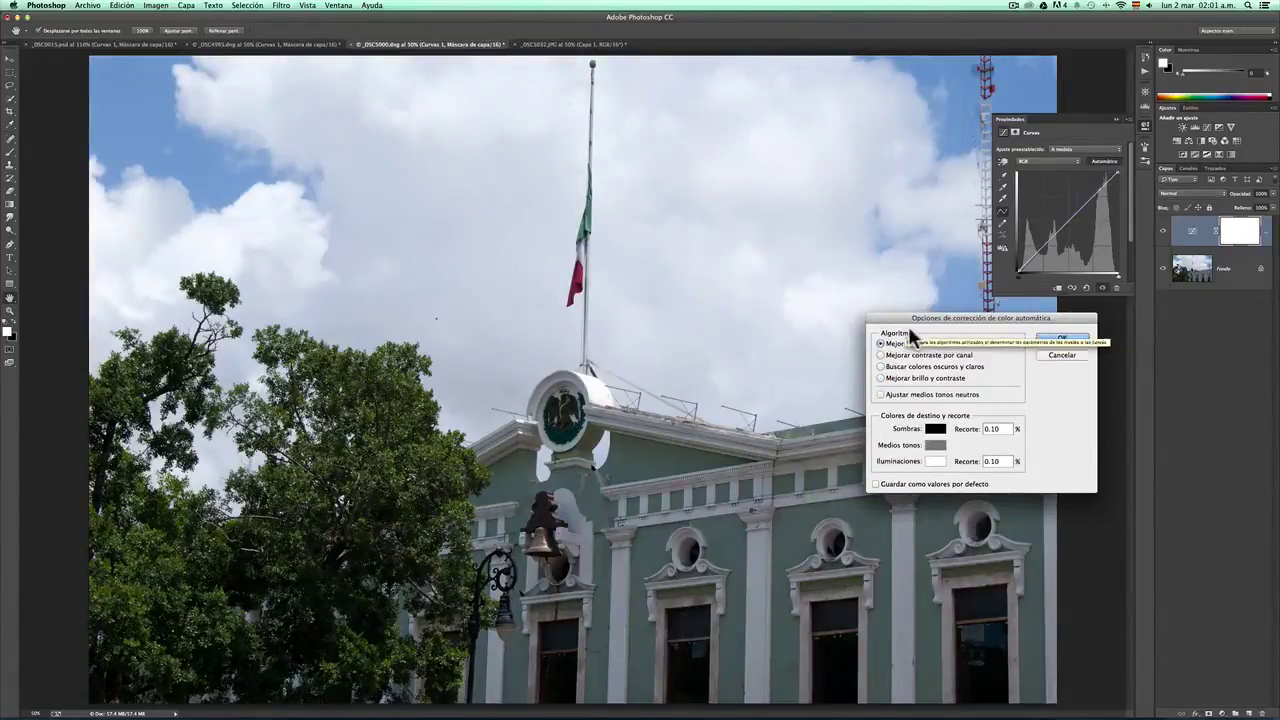
pyautogui.moveTo(910, 318); pyautogui.dragTo(1039, 302)
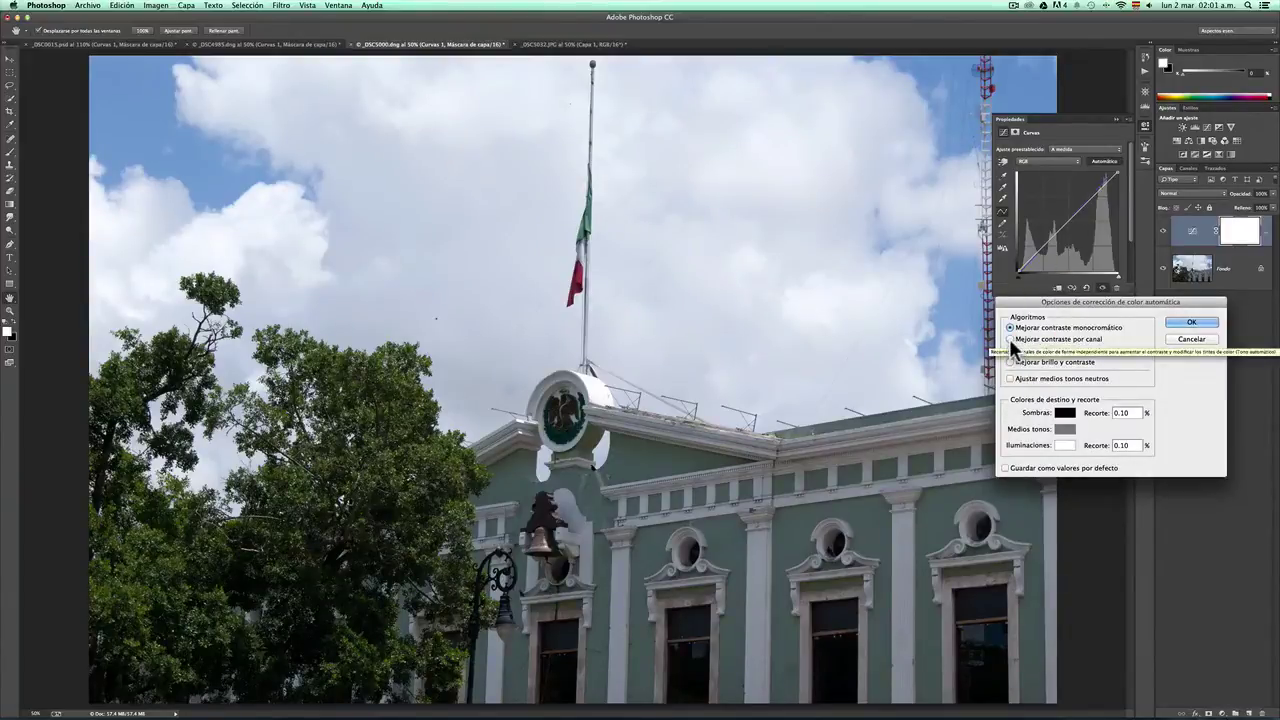
pyautogui.click(1010, 339)
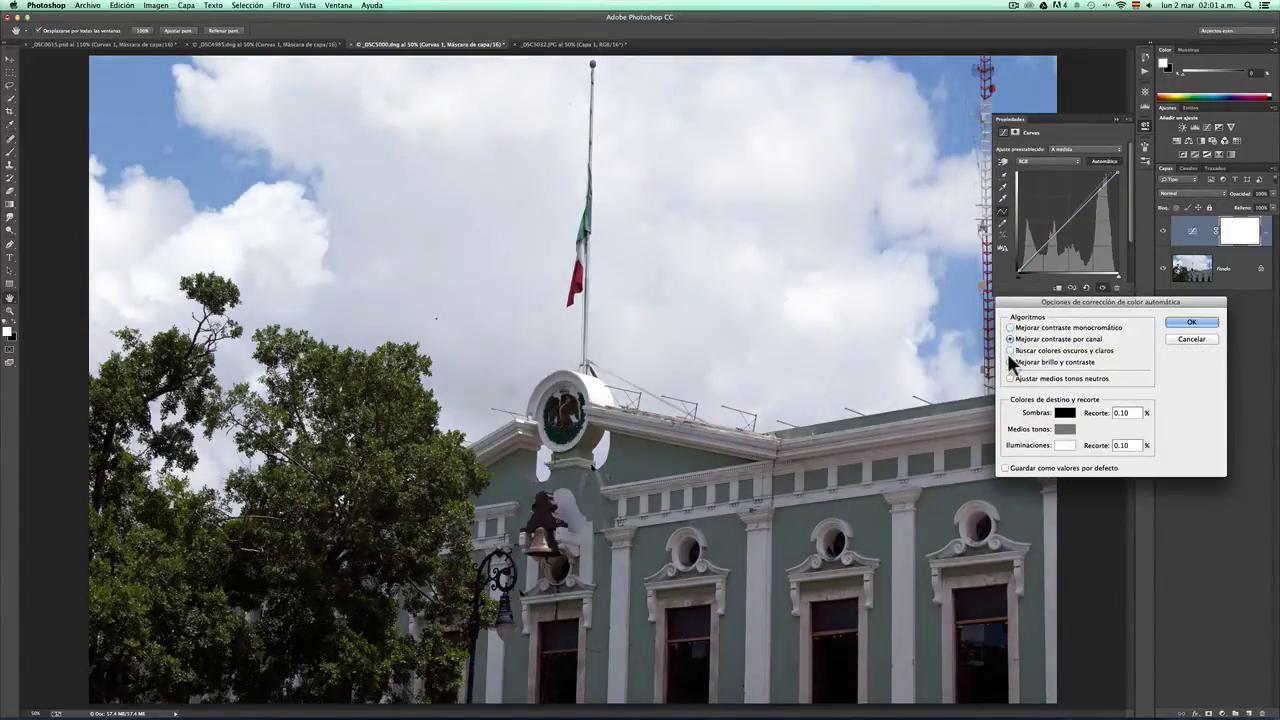
pyautogui.click(1011, 351)
pyautogui.click(1009, 378)
pyautogui.click(1010, 328)
pyautogui.click(1011, 350)
pyautogui.click(1010, 362)
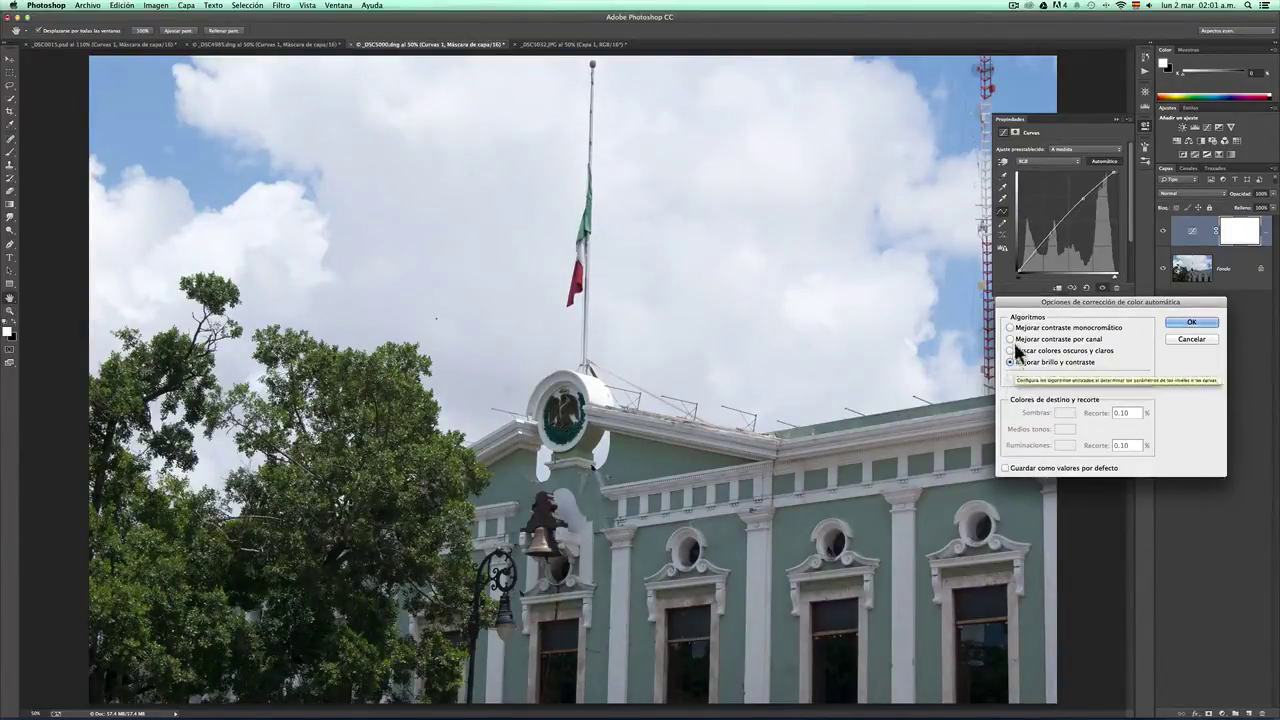
pyautogui.click(1011, 327)
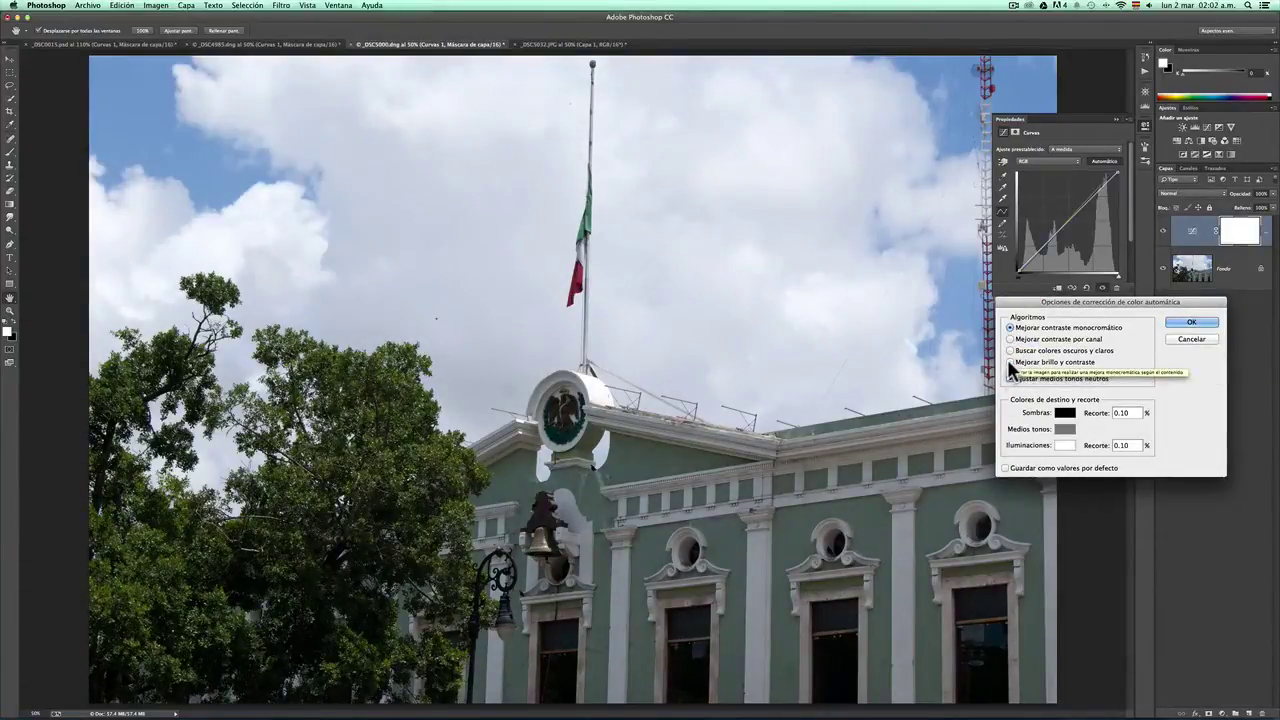
pyautogui.click(1010, 362)
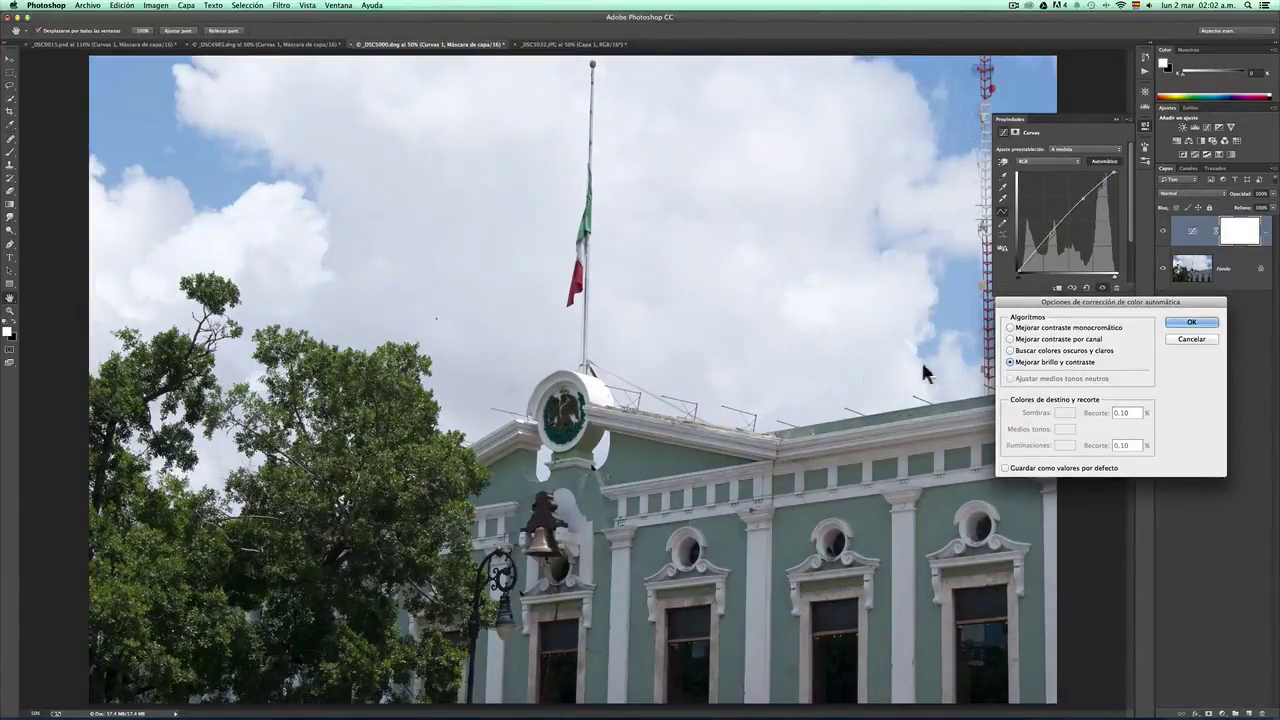
pyautogui.click(1188, 325)
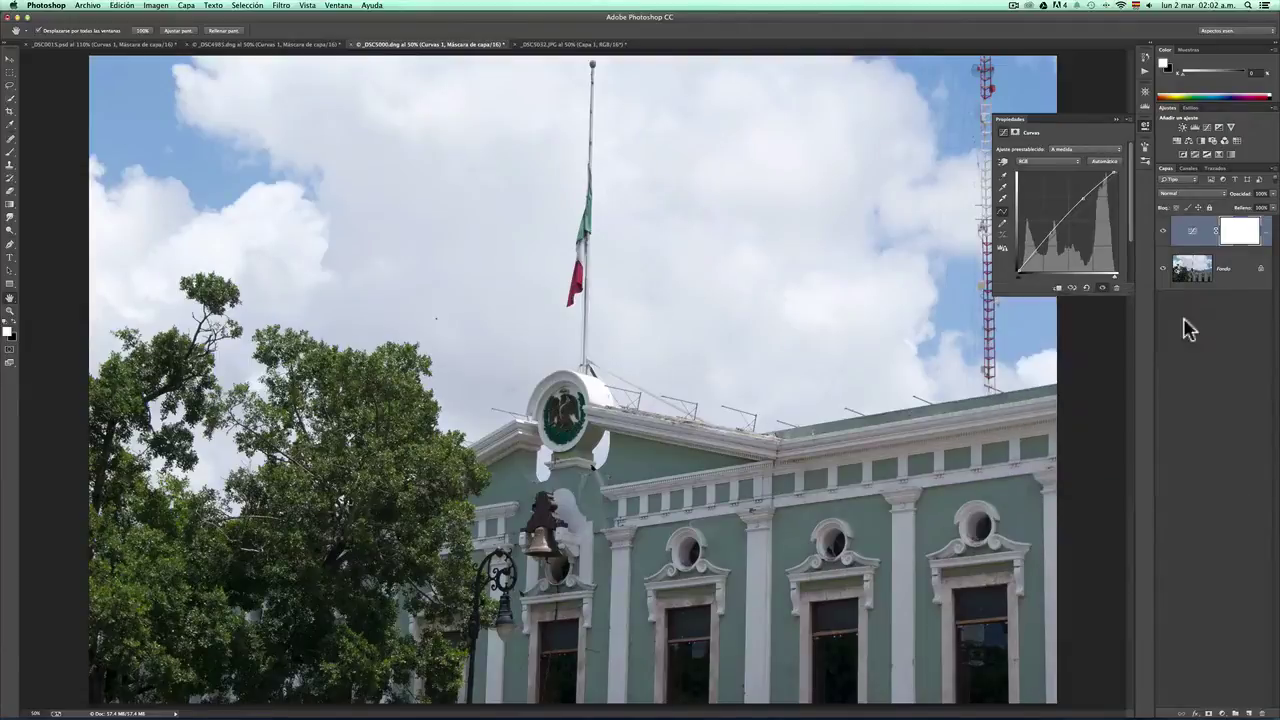
# Step: Toggle the Curves layer off and on to compare, then switch to the _DSC5032.JPG photo
pyautogui.click(1163, 236)
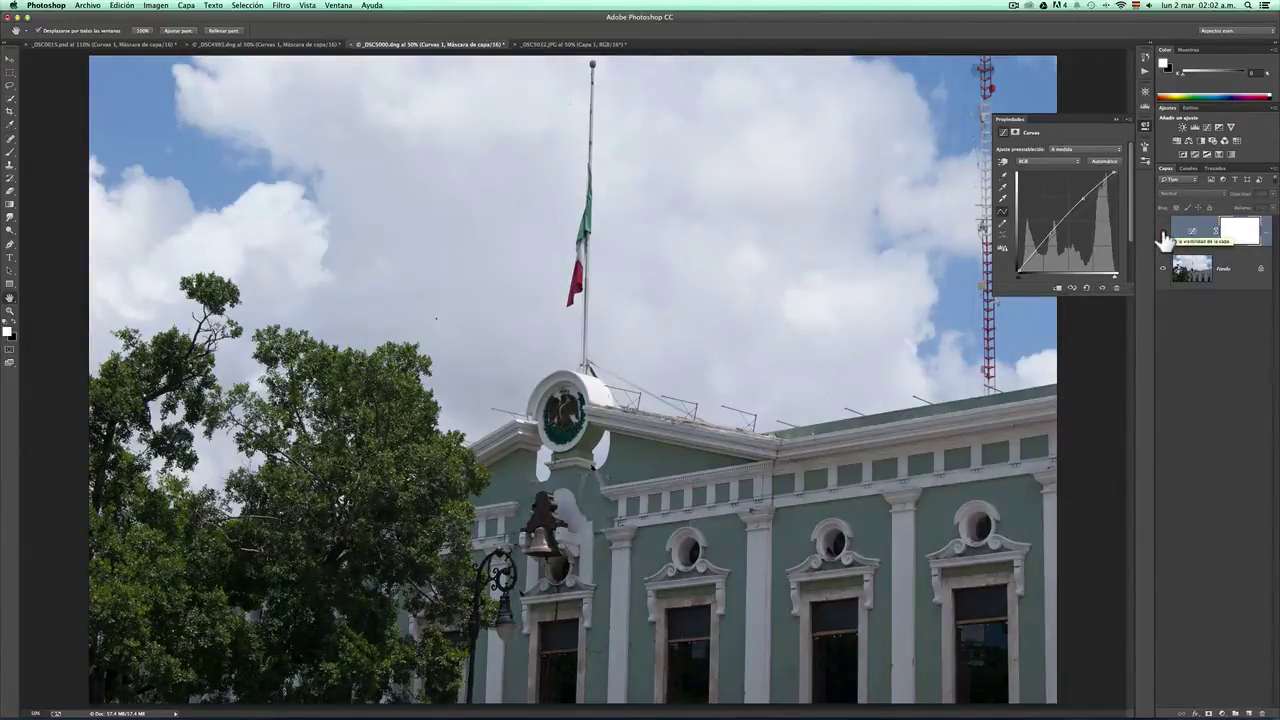
pyautogui.click(1163, 236)
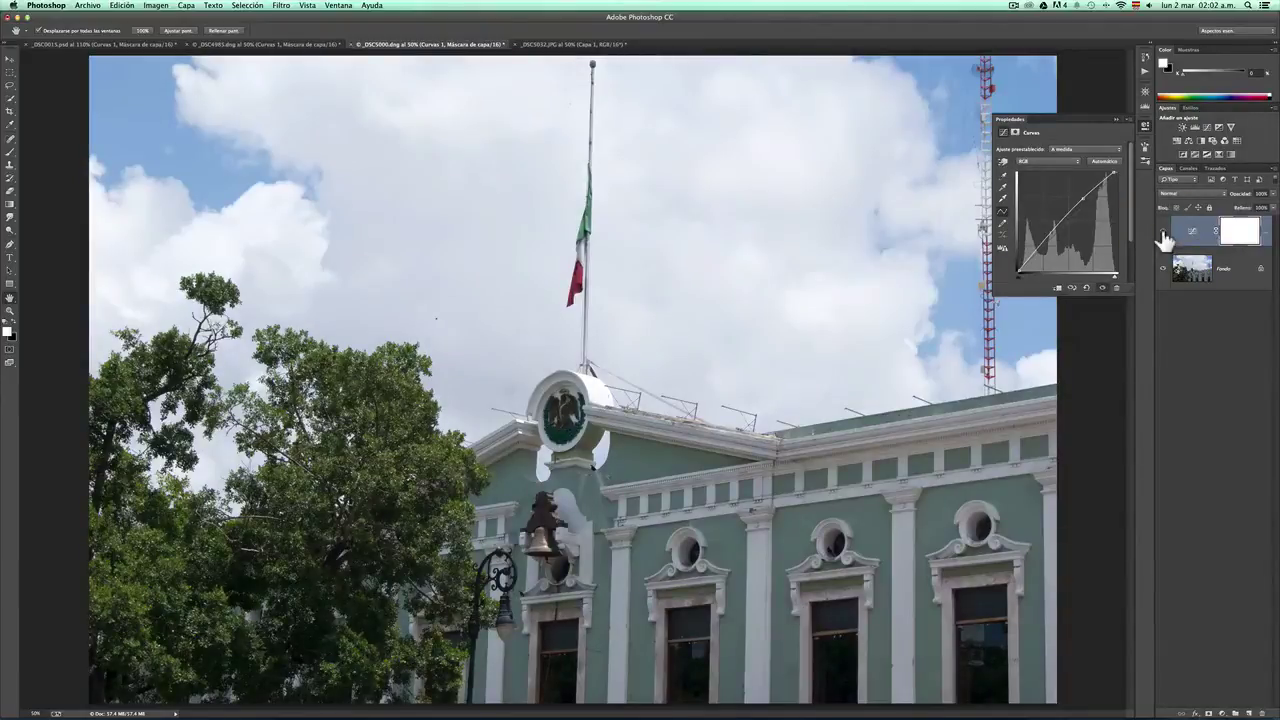
pyautogui.click(526, 44)
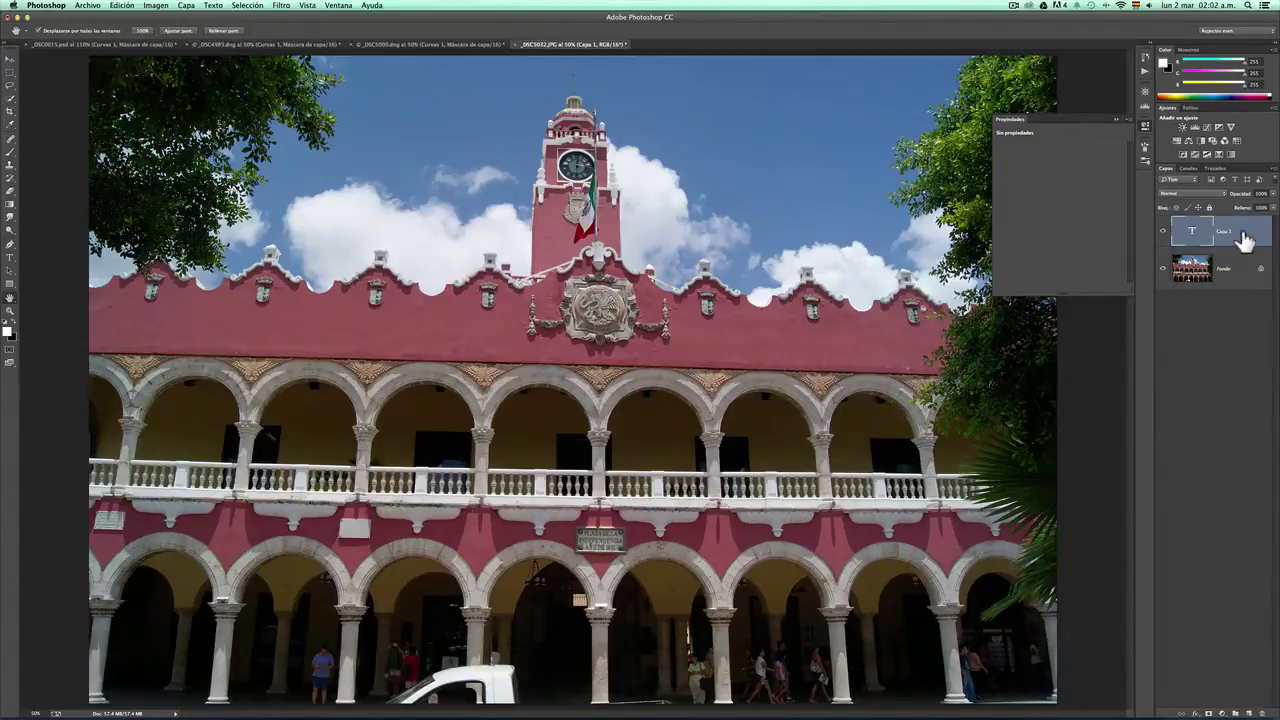
# Step: Delete the Capa 1 text layer and add an auto-corrected Curves layer to the town hall photo
pyautogui.press('BackSpace')
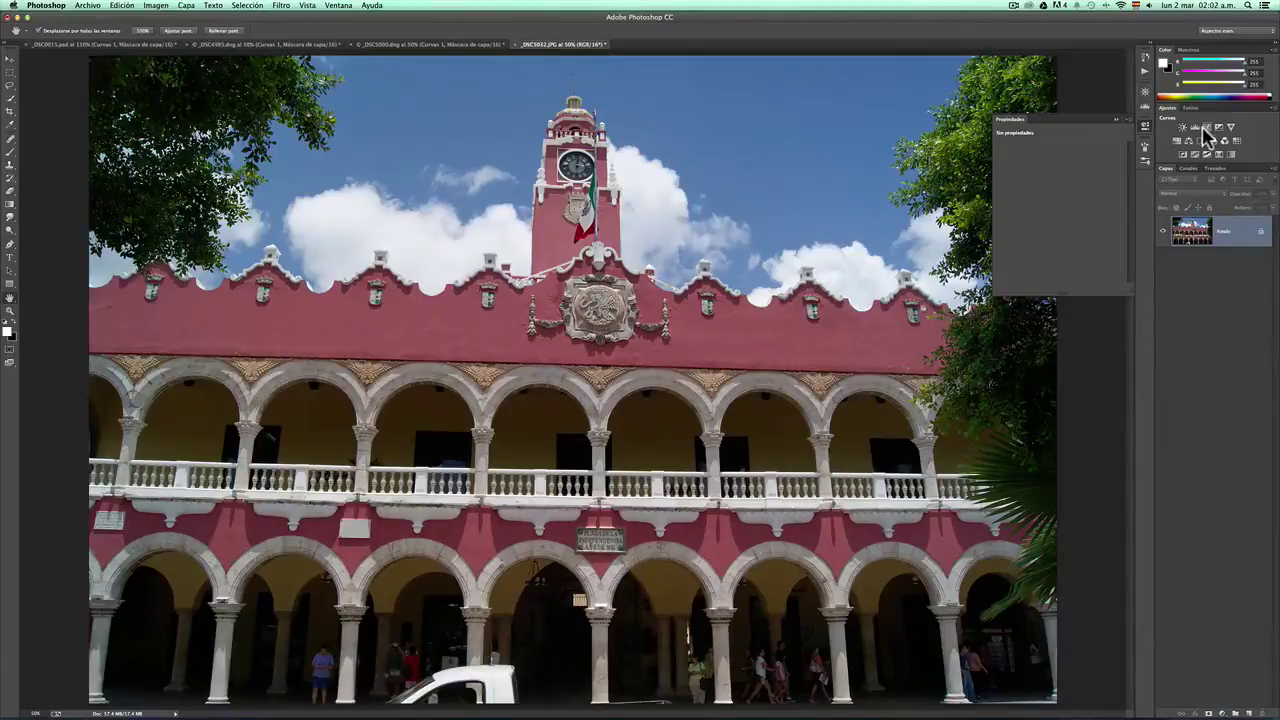
pyautogui.click(1204, 127)
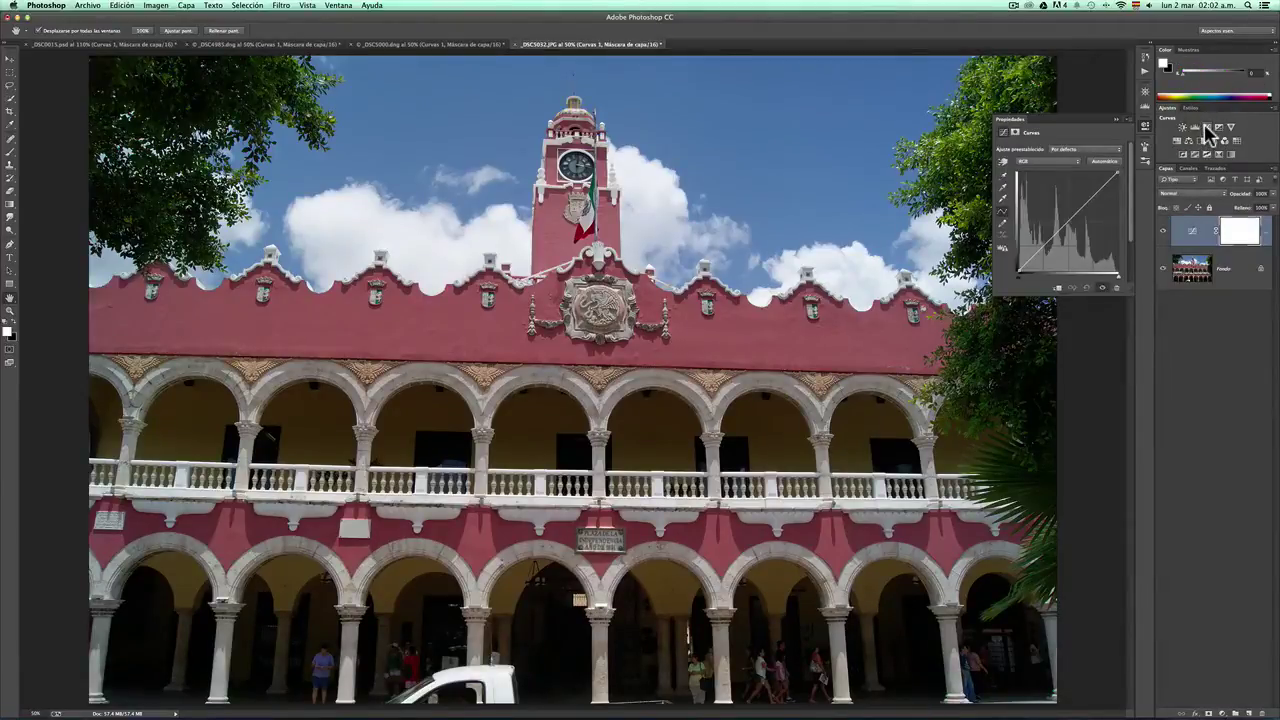
pyautogui.click(1104, 162)
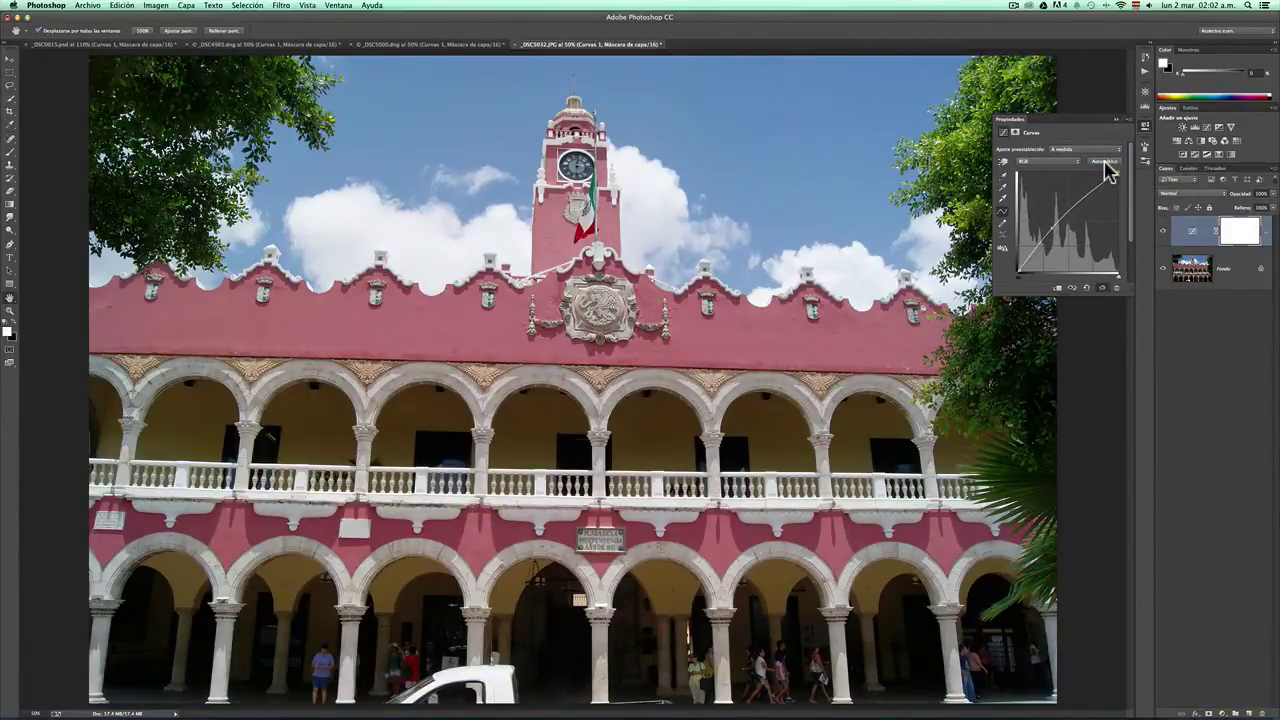
pyautogui.press('alt')
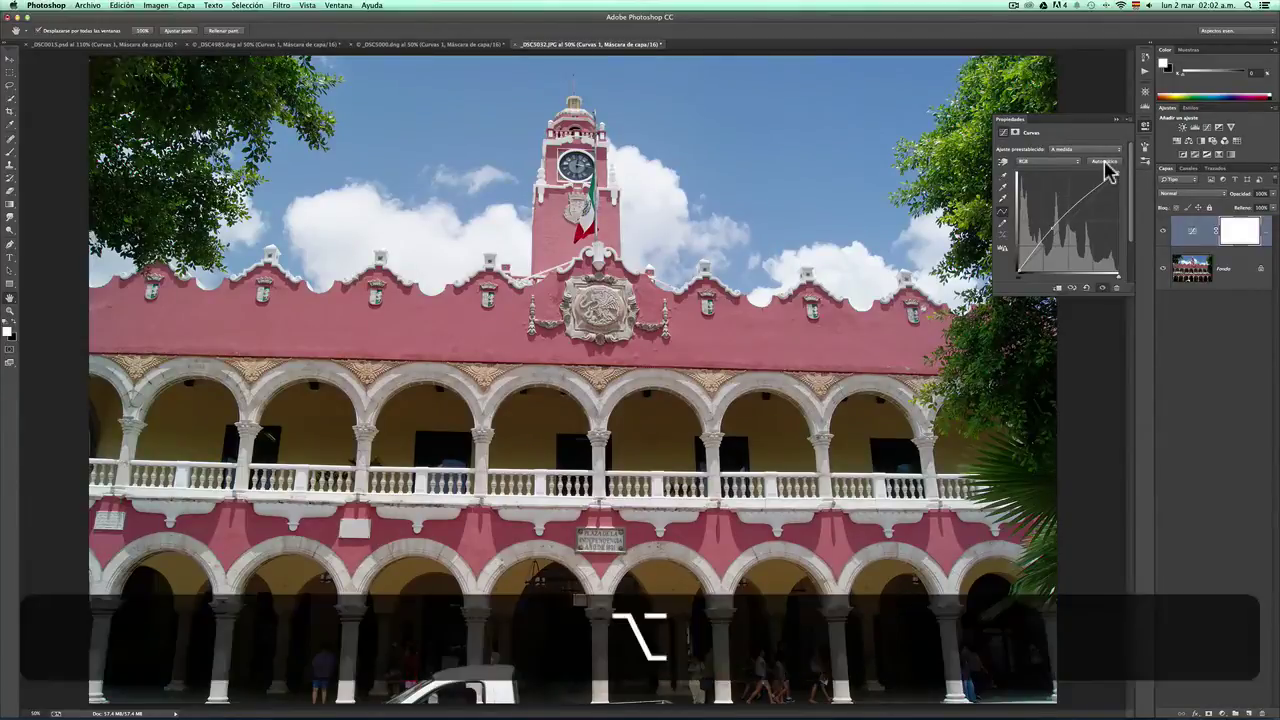
# Step: In Auto Color Correction Options, compare each algorithm and confirm Enhance Monochromatic Contrast
pyautogui.keyDown('alt'); pyautogui.click(1105, 163); pyautogui.keyUp('alt')
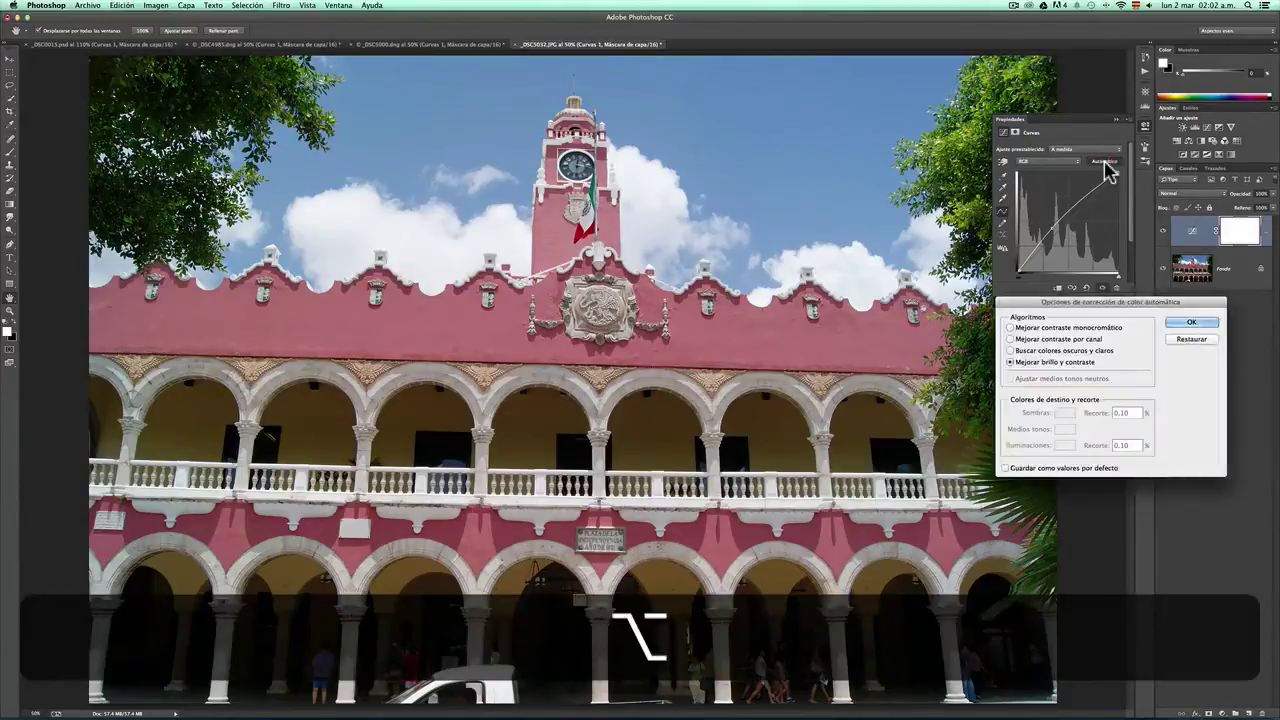
pyautogui.click(1010, 328)
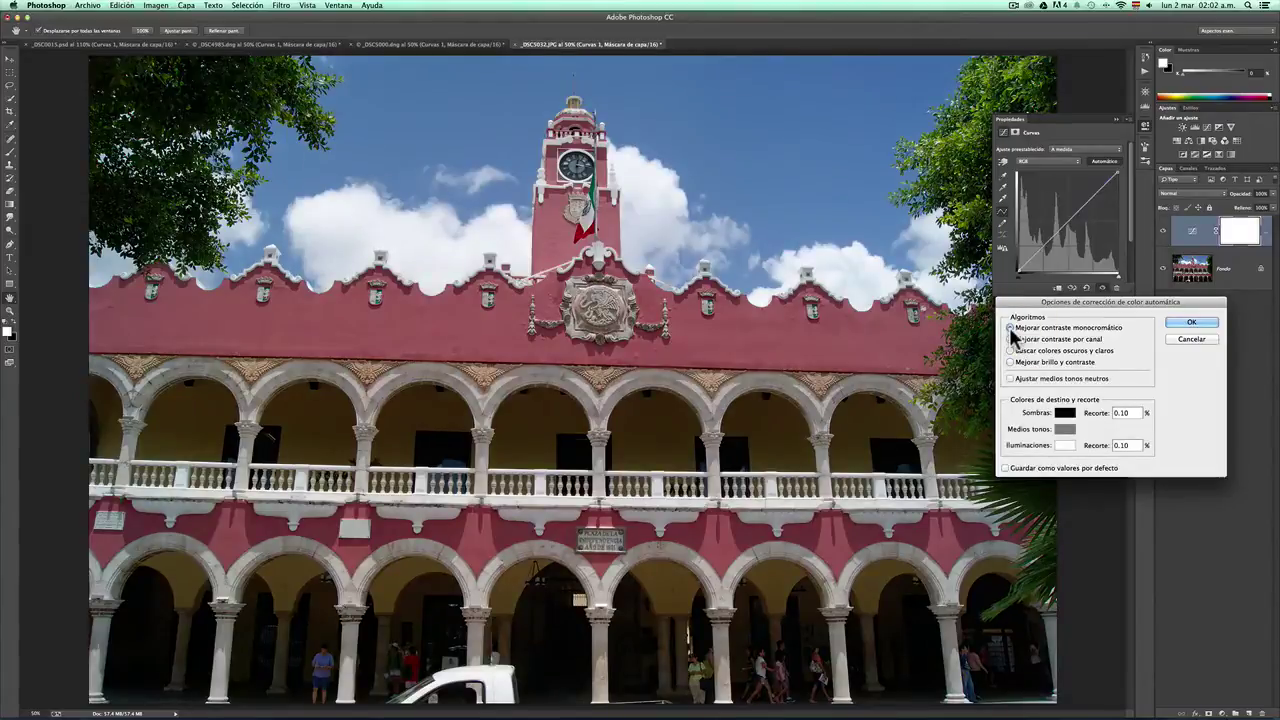
pyautogui.moveTo(1040, 339)
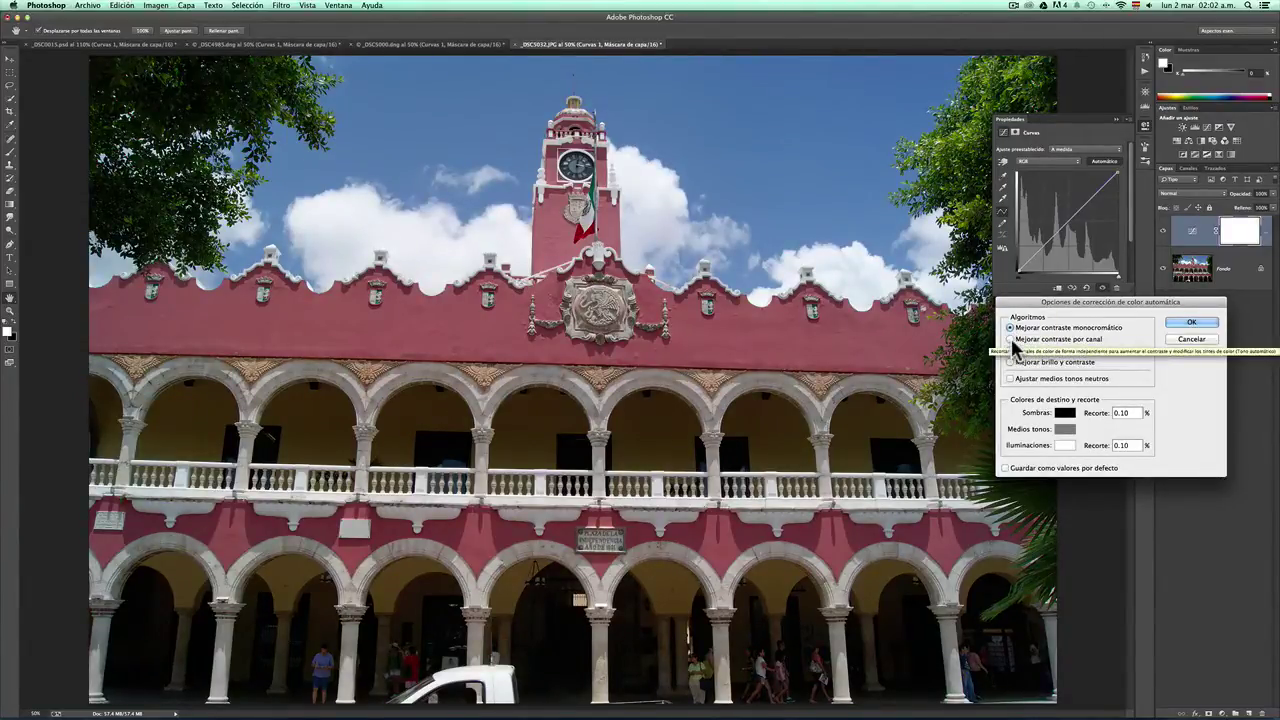
pyautogui.click(1011, 339)
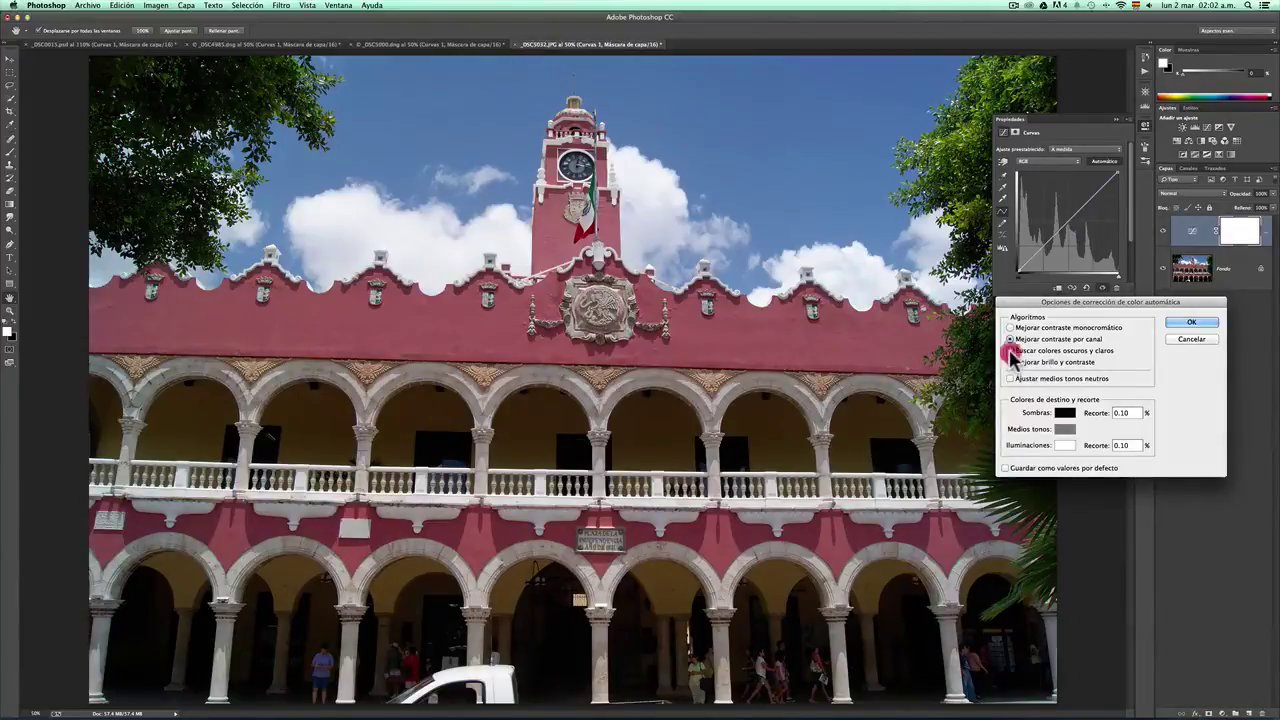
pyautogui.click(1011, 351)
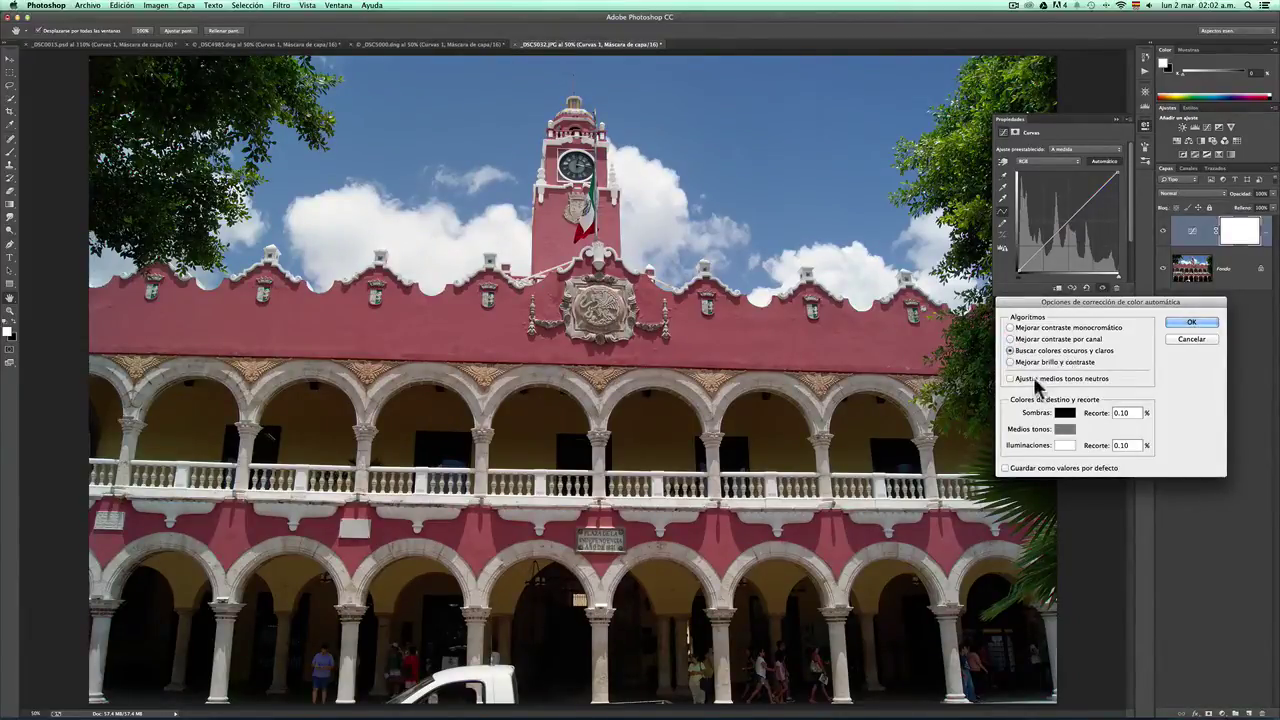
pyautogui.click(1010, 378)
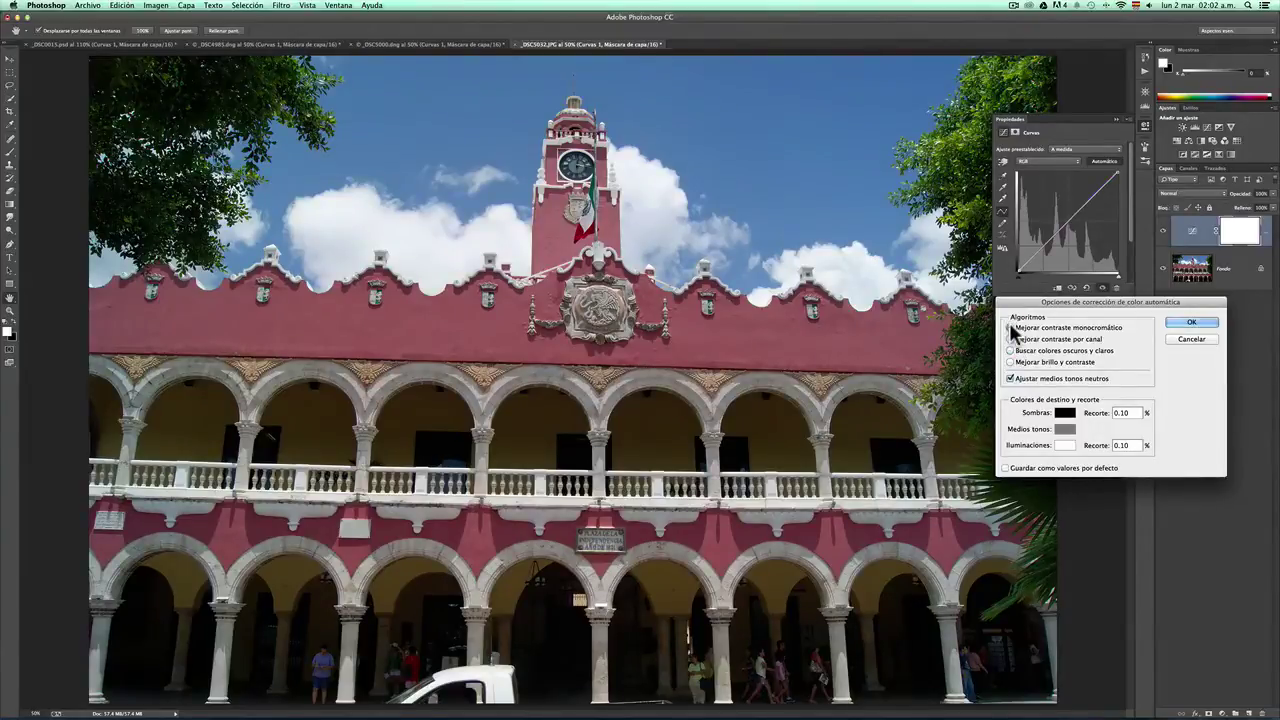
pyautogui.moveTo(1016, 339)
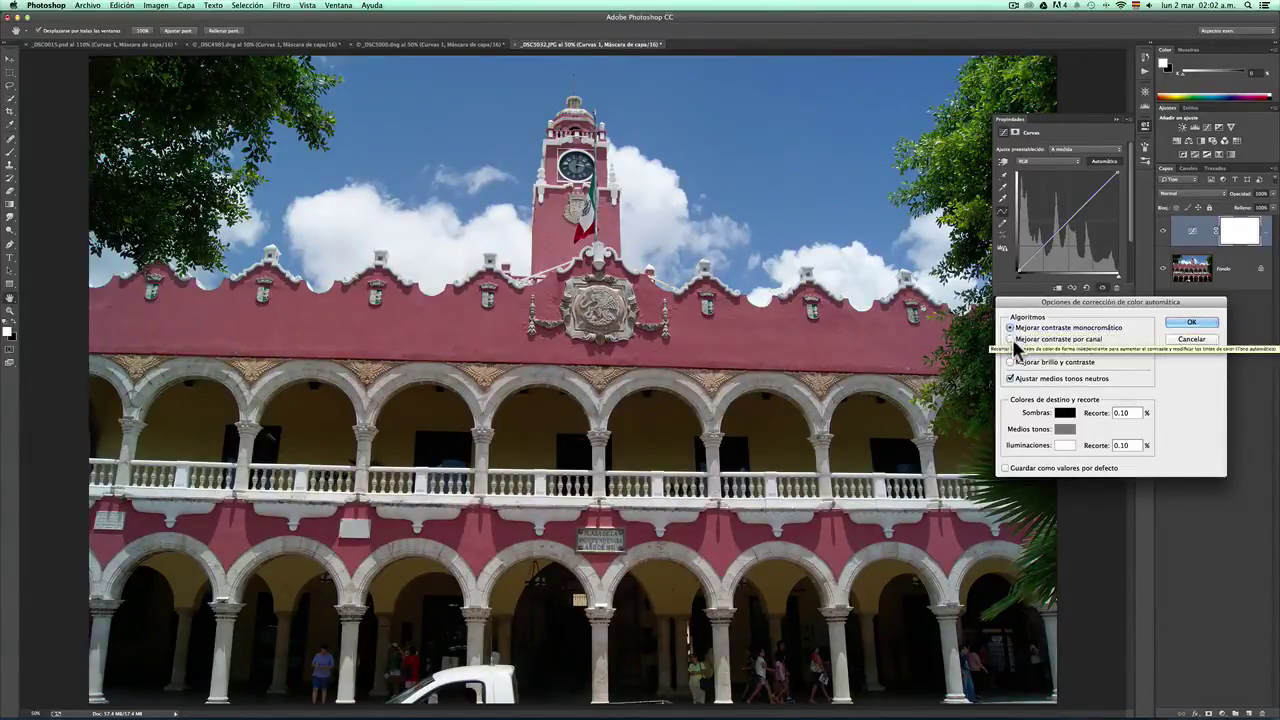
pyautogui.click(1011, 339)
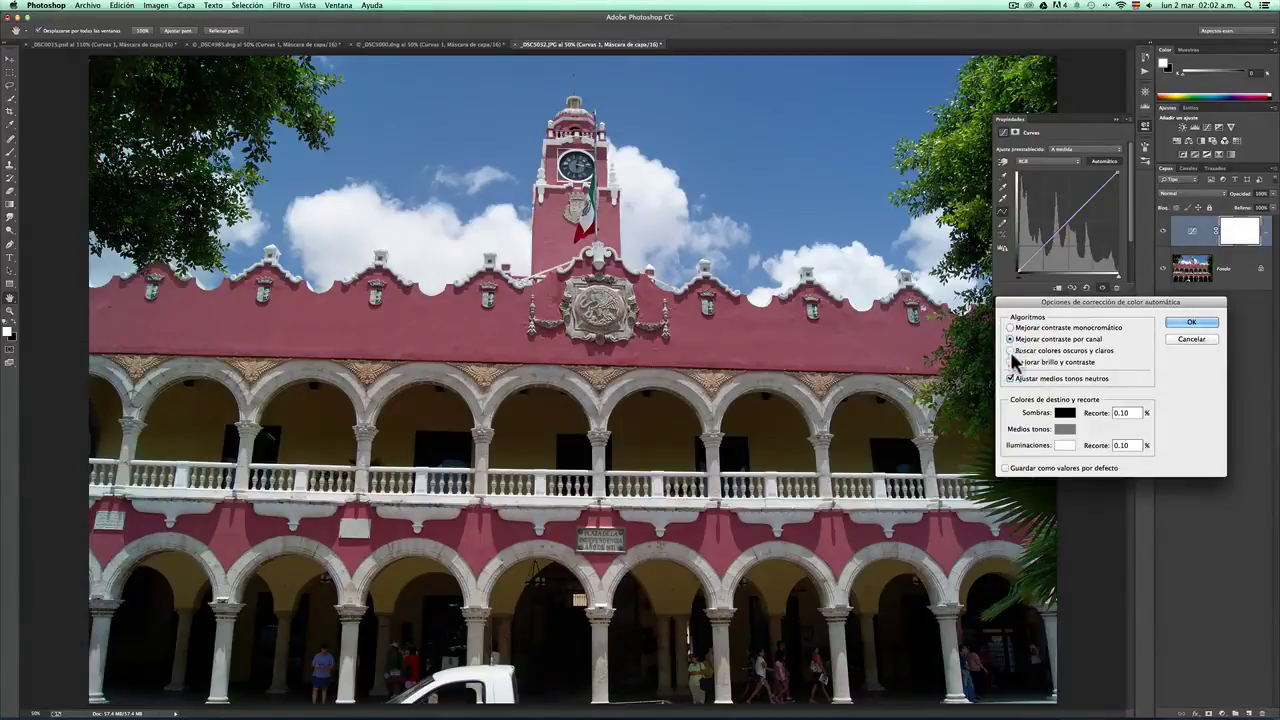
pyautogui.click(1010, 362)
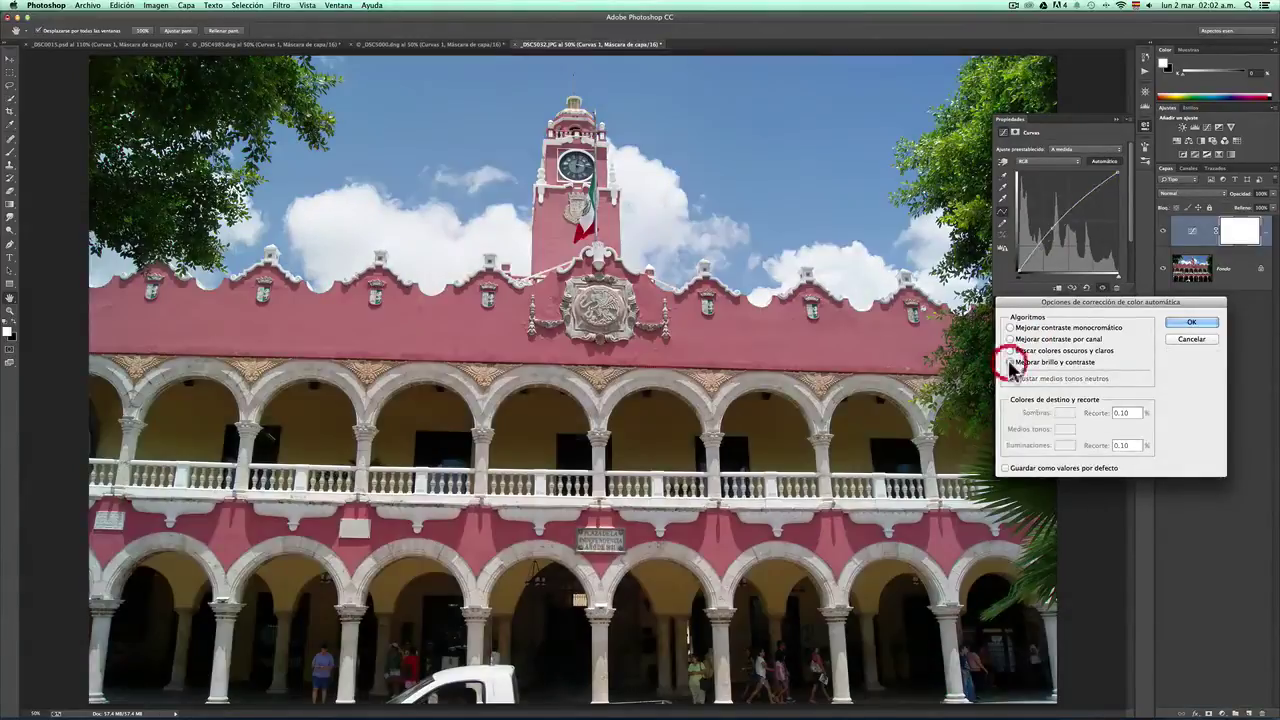
pyautogui.click(1018, 349)
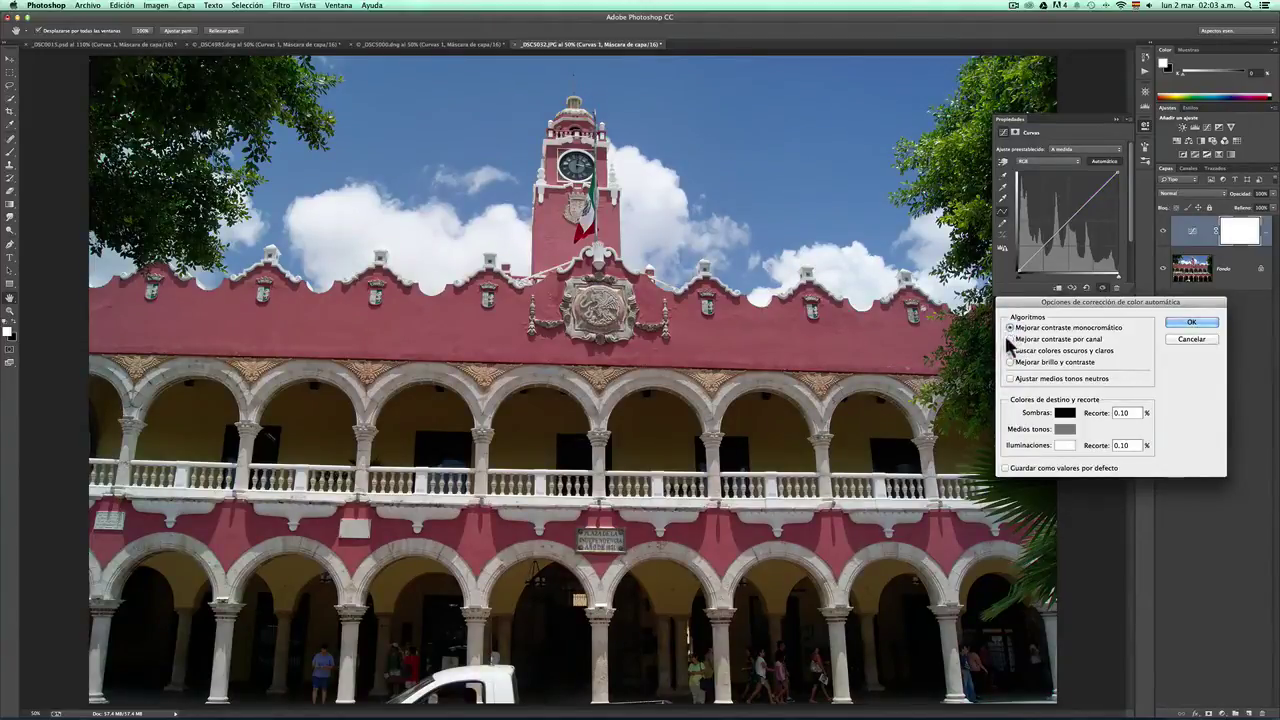
pyautogui.click(1010, 350)
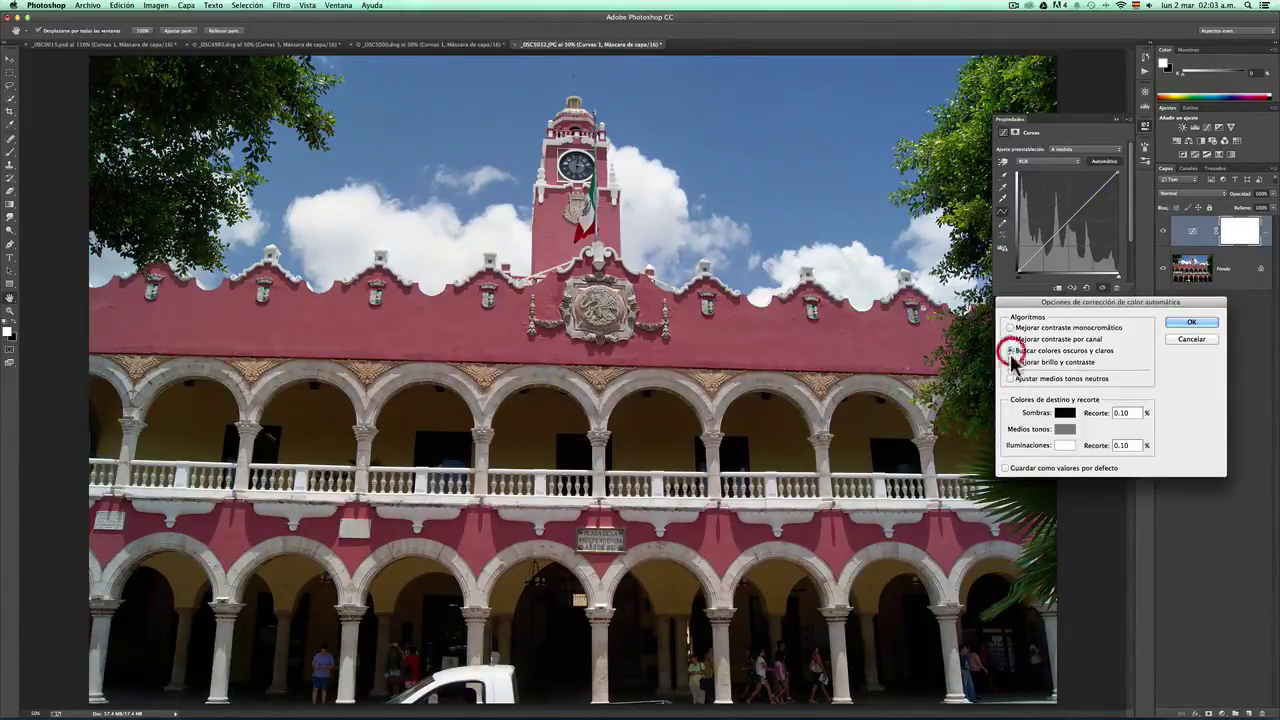
pyautogui.click(1010, 362)
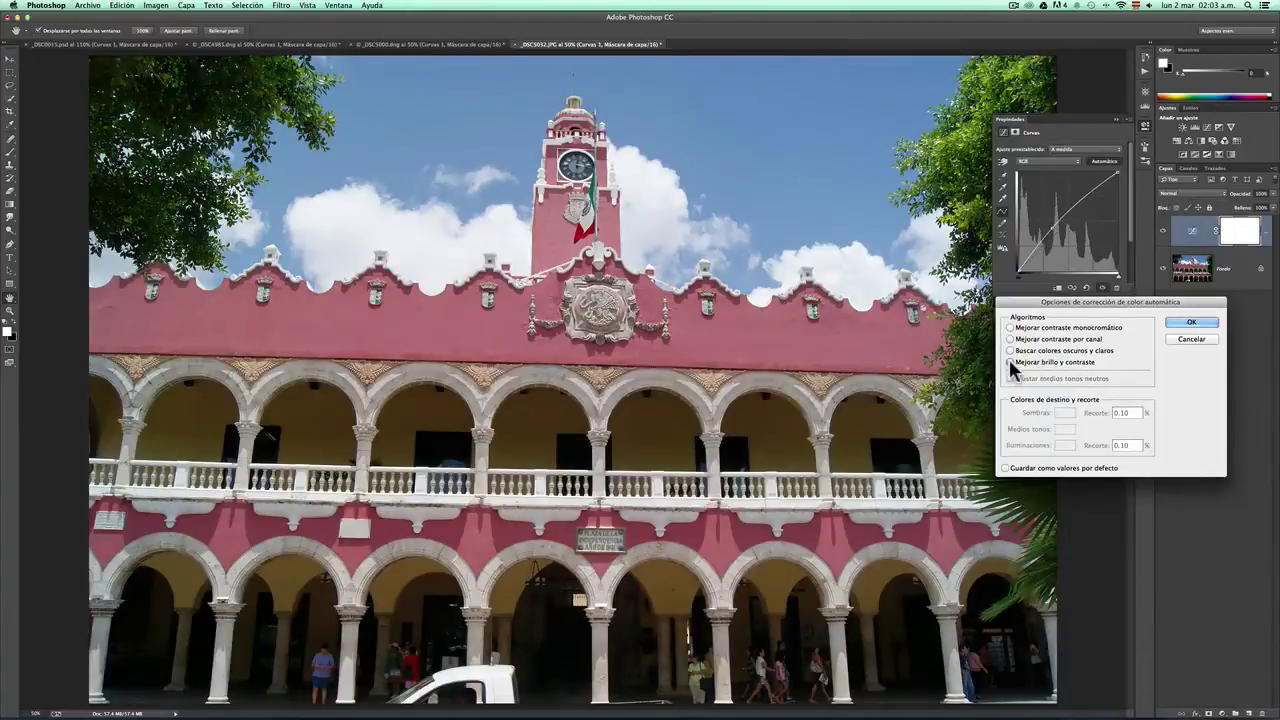
pyautogui.click(1010, 350)
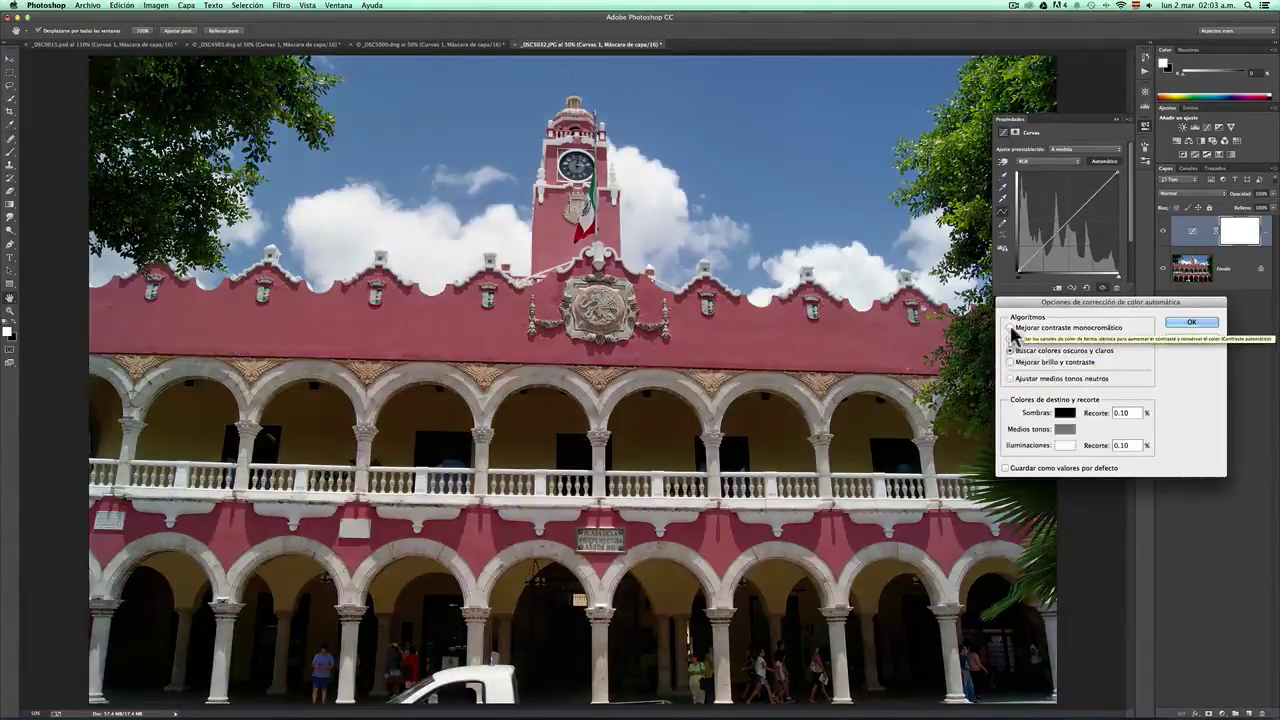
pyautogui.click(1010, 327)
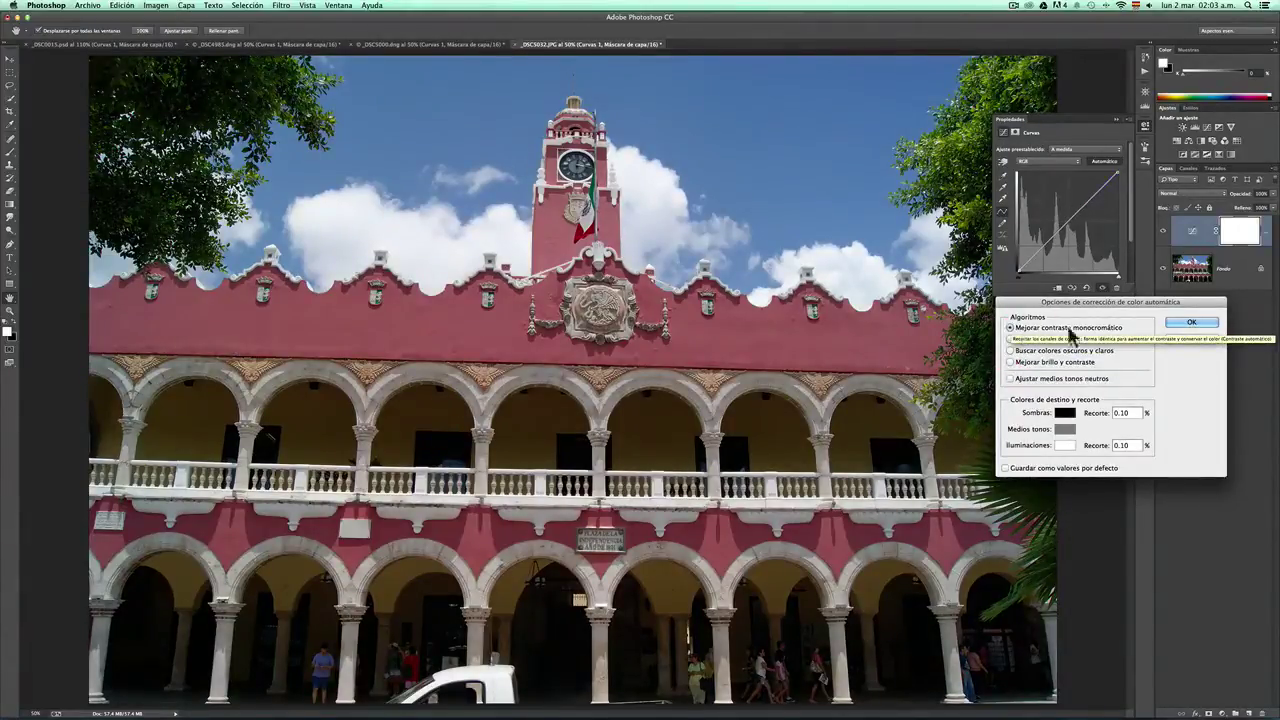
pyautogui.click(1194, 325)
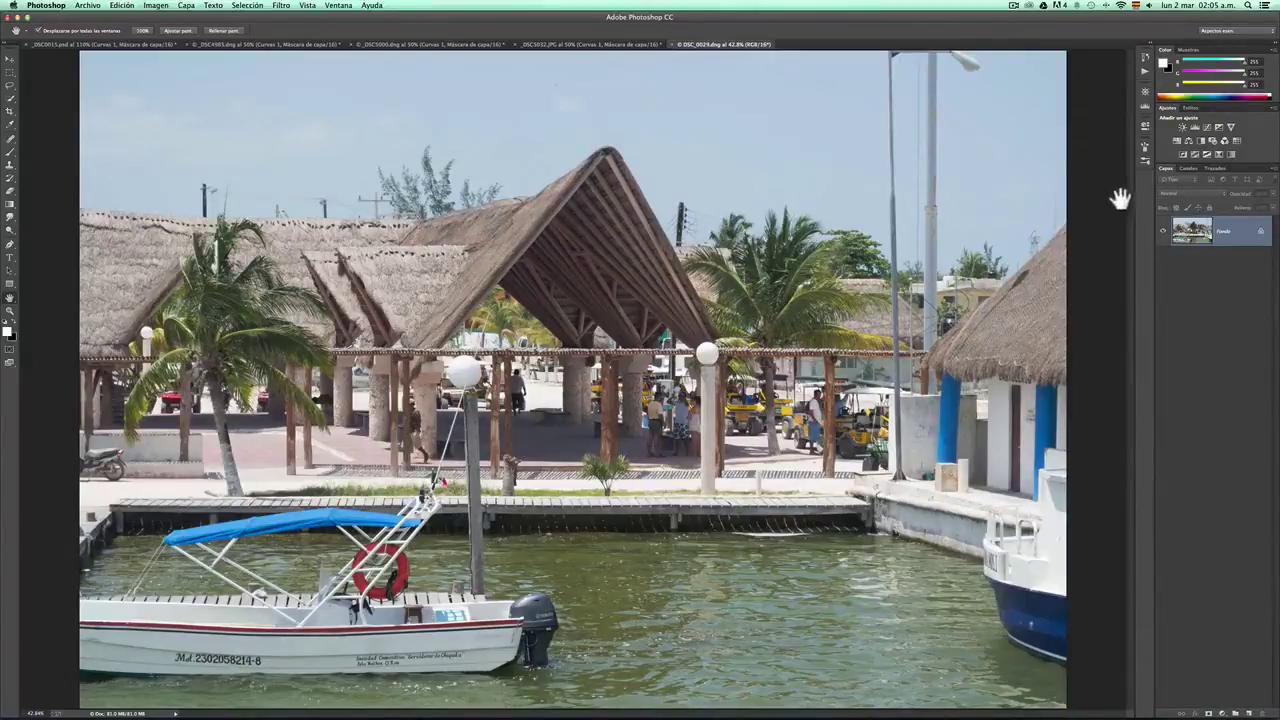
# Step: Add a Curves layer to the harbour boat photo and apply Auto to it
pyautogui.click(1209, 131)
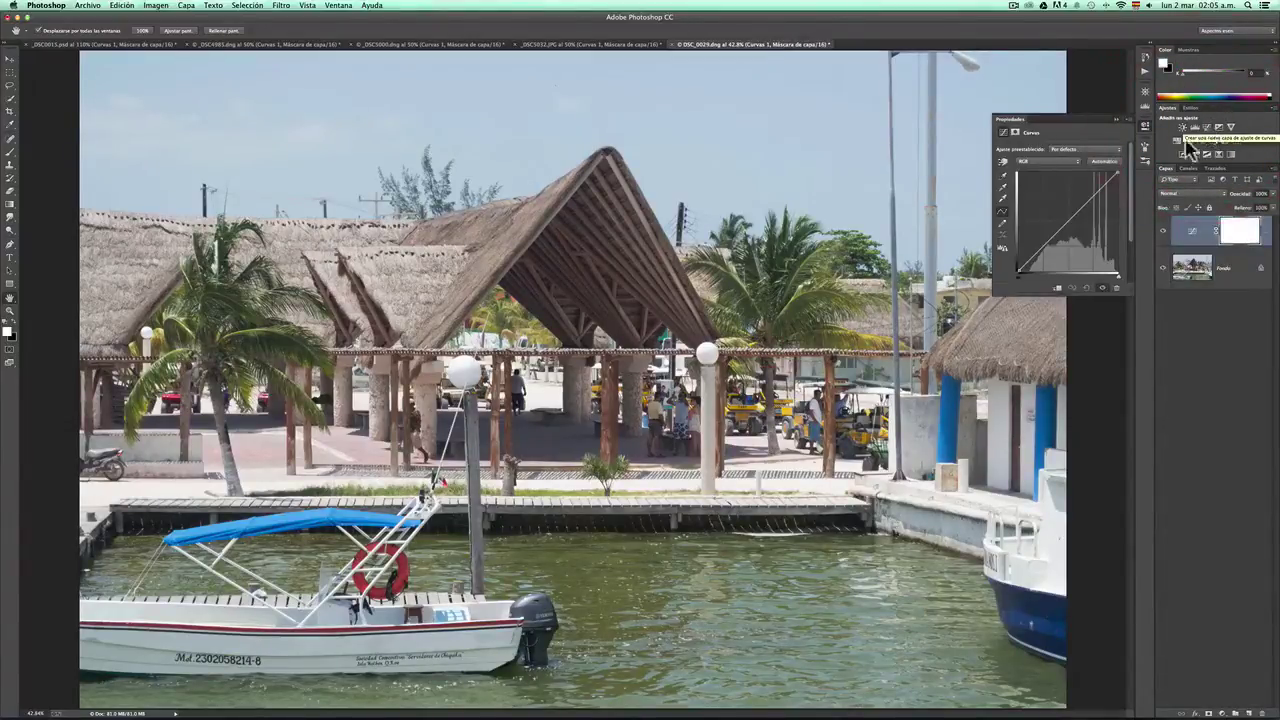
pyautogui.click(1110, 162)
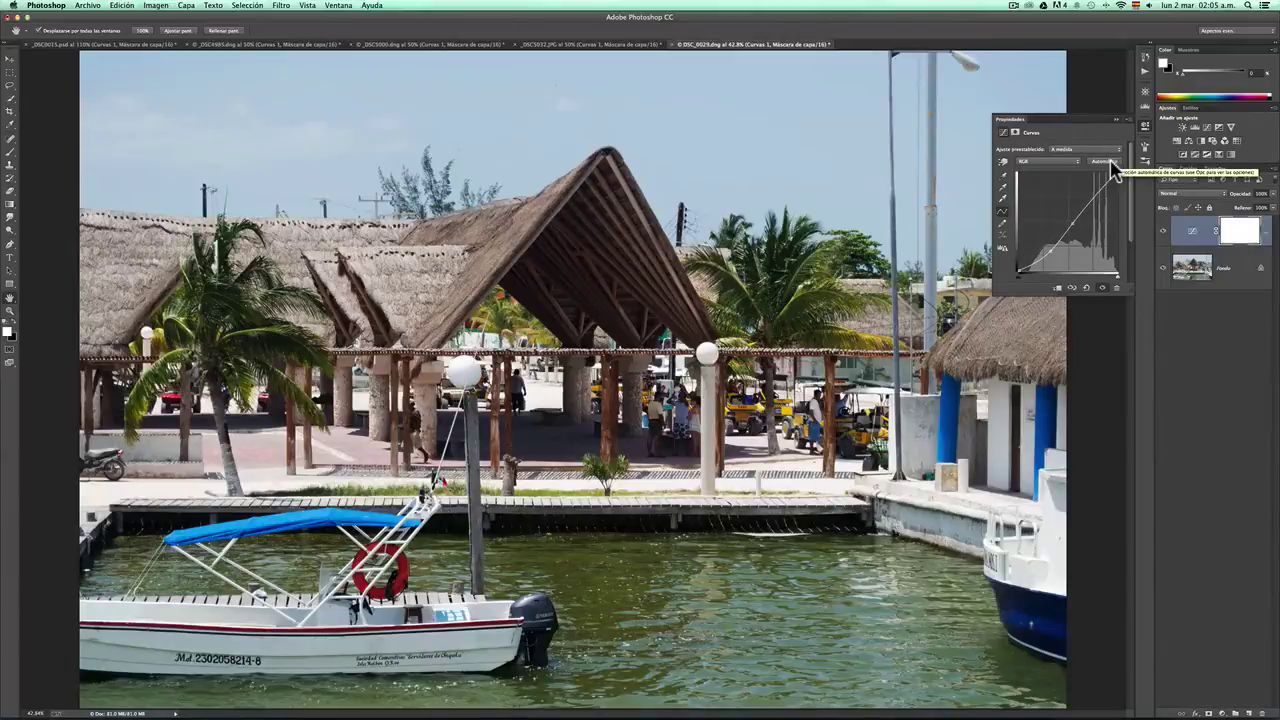
pyautogui.press('super')
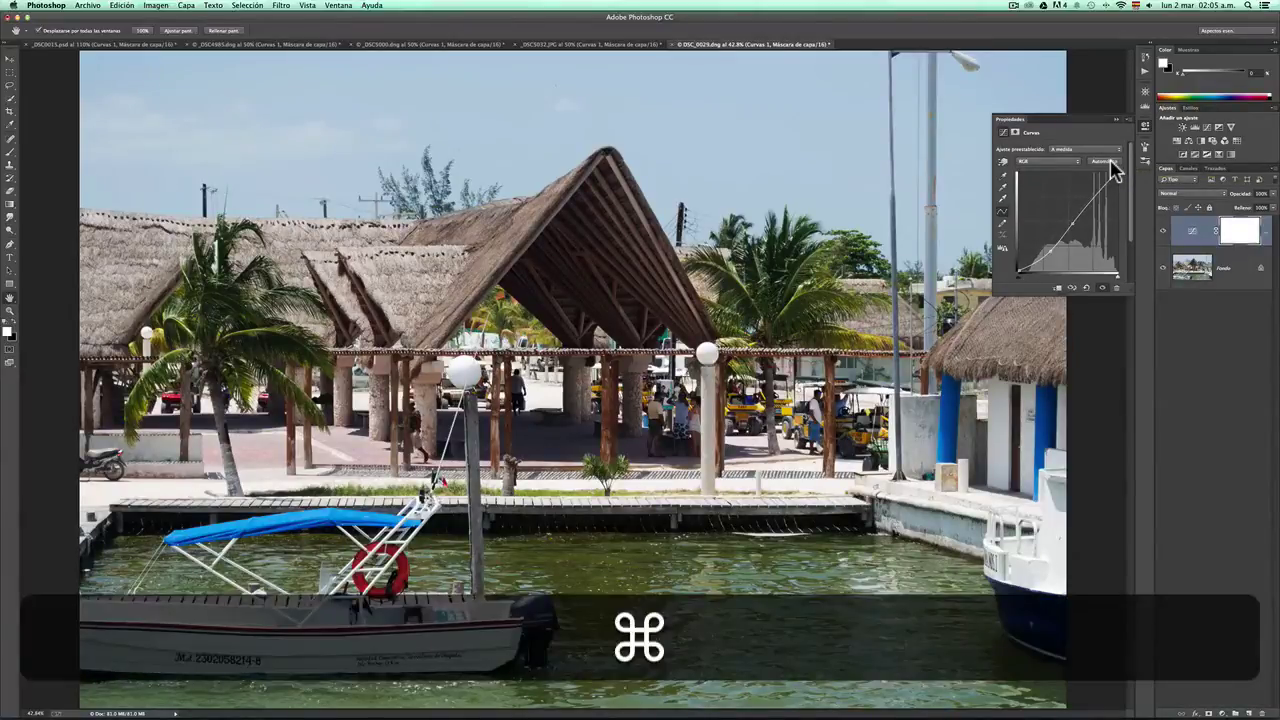
# Step: Open the harbour photo's Auto Color Correction Options, move the dialog aside, and preview each algorithm
pyautogui.keyDown('alt'); pyautogui.keyDown('super'); pyautogui.click(1110, 162); pyautogui.keyUp('super'); pyautogui.keyUp('alt')
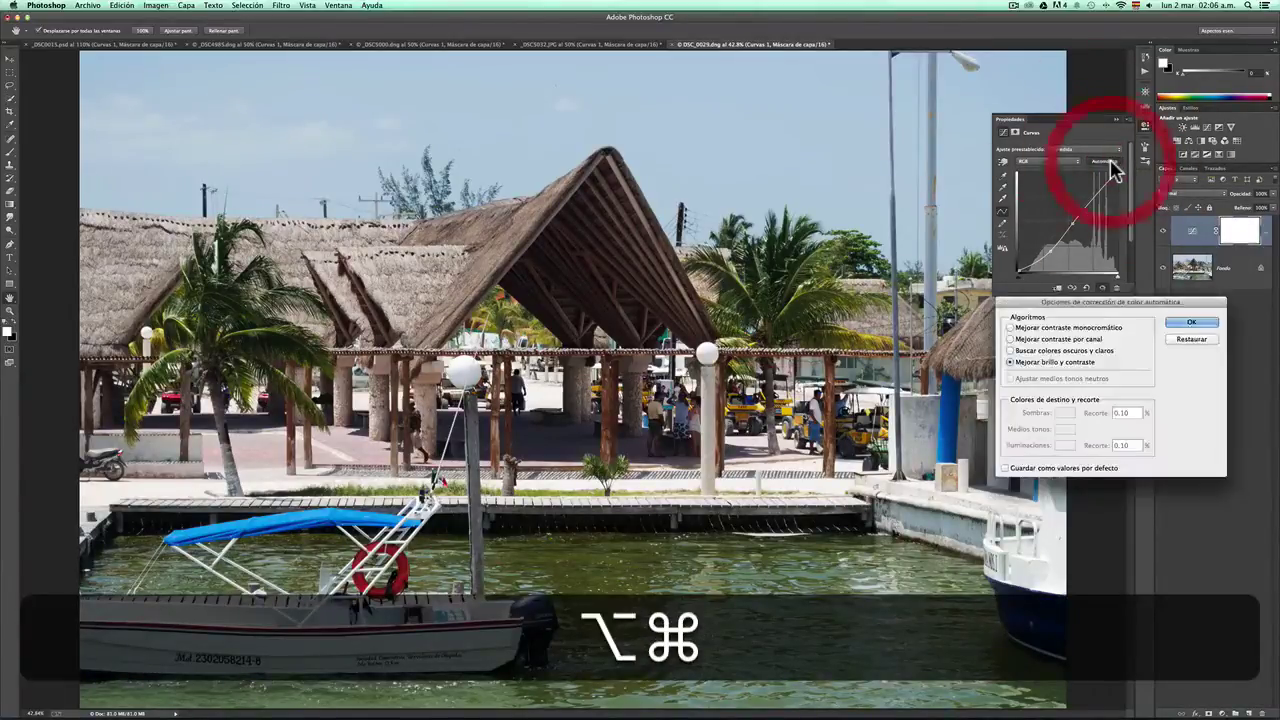
pyautogui.moveTo(1127, 302)
pyautogui.mouseDown()
pyautogui.moveTo(880, 272)
pyautogui.moveTo(976, 39)
pyautogui.mouseUp()
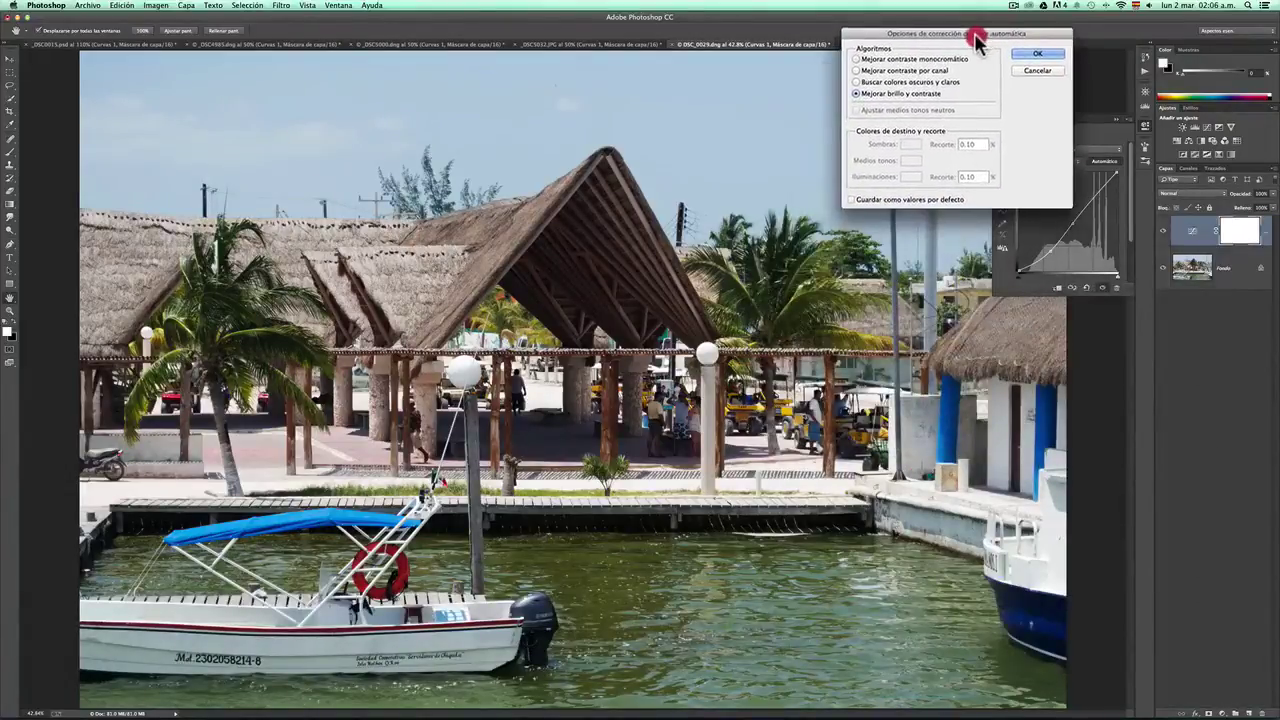
pyautogui.click(856, 59)
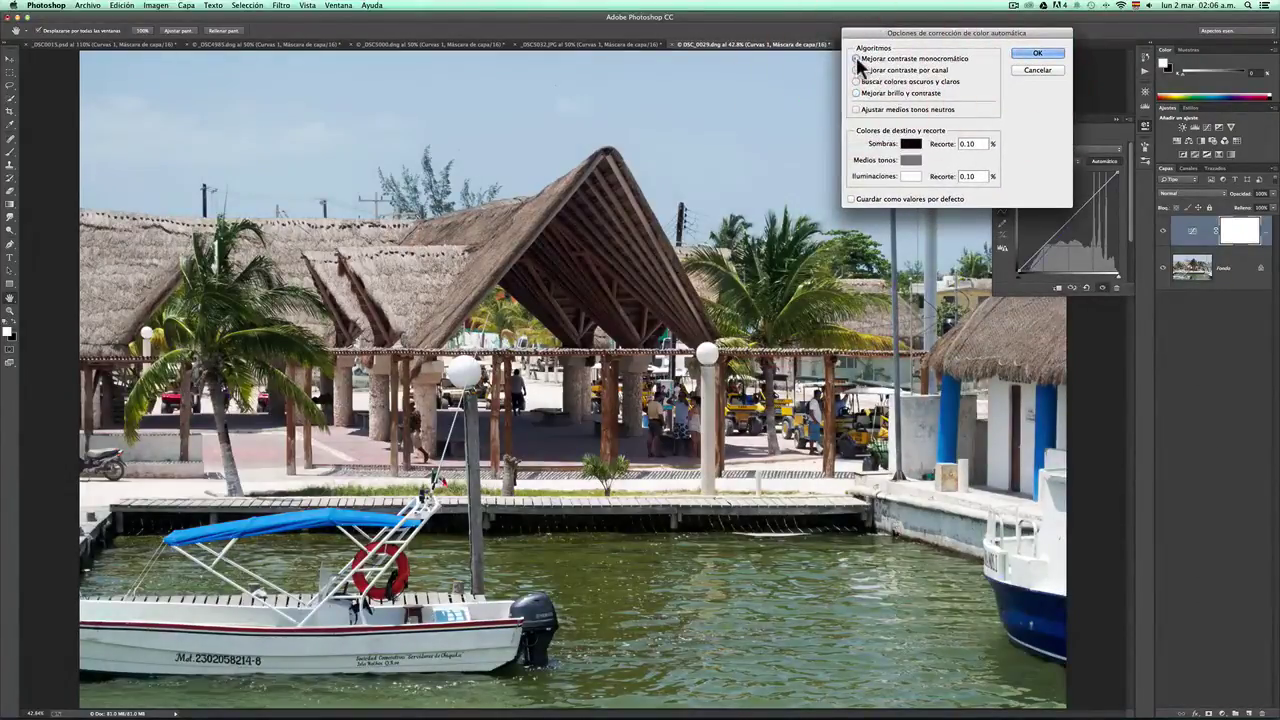
pyautogui.click(856, 70)
pyautogui.click(856, 81)
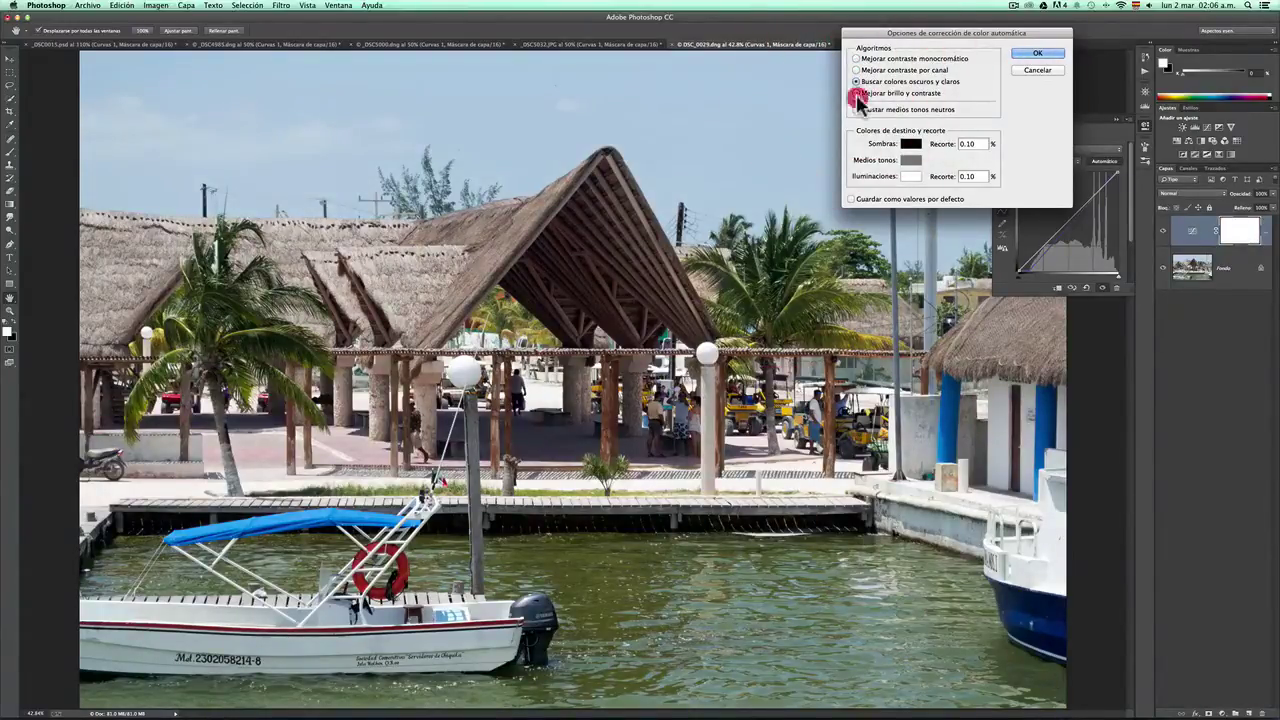
pyautogui.click(856, 93)
pyautogui.click(856, 81)
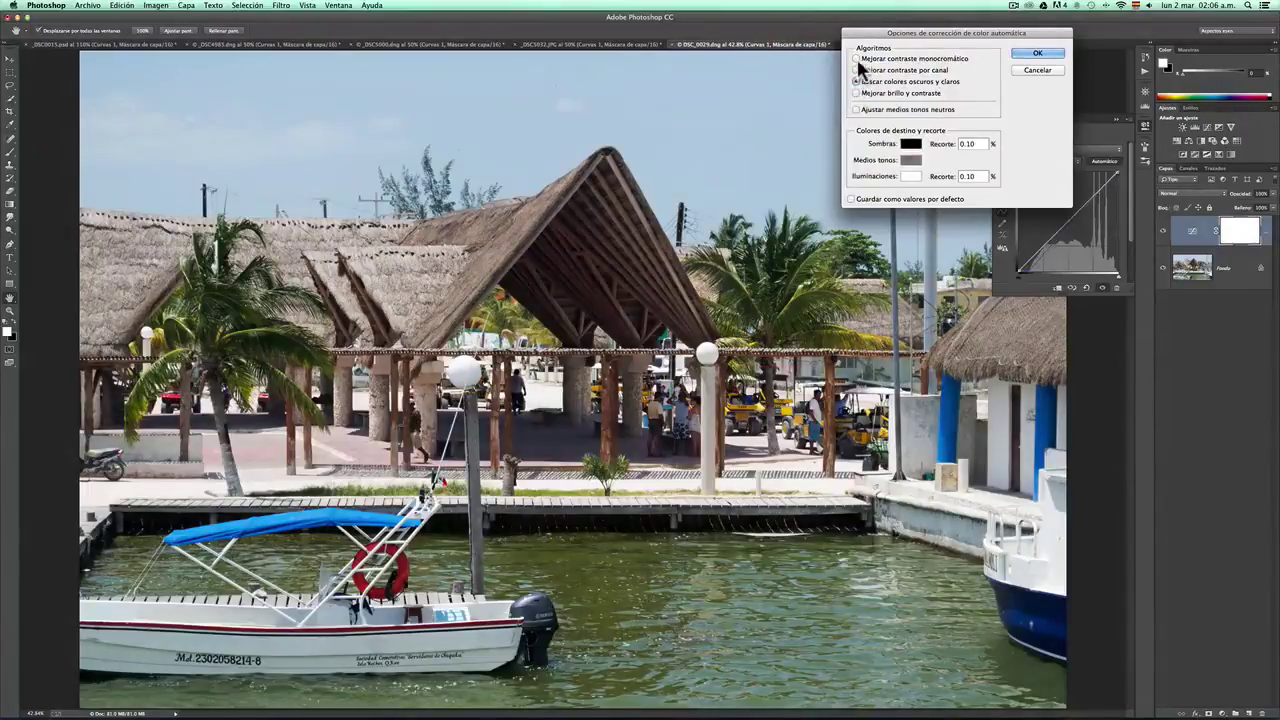
pyautogui.click(857, 59)
# Step: Choose Find Dark & Light Colors with Snap Neutral Midtones, save as defaults, and confirm
pyautogui.click(855, 109)
pyautogui.click(856, 70)
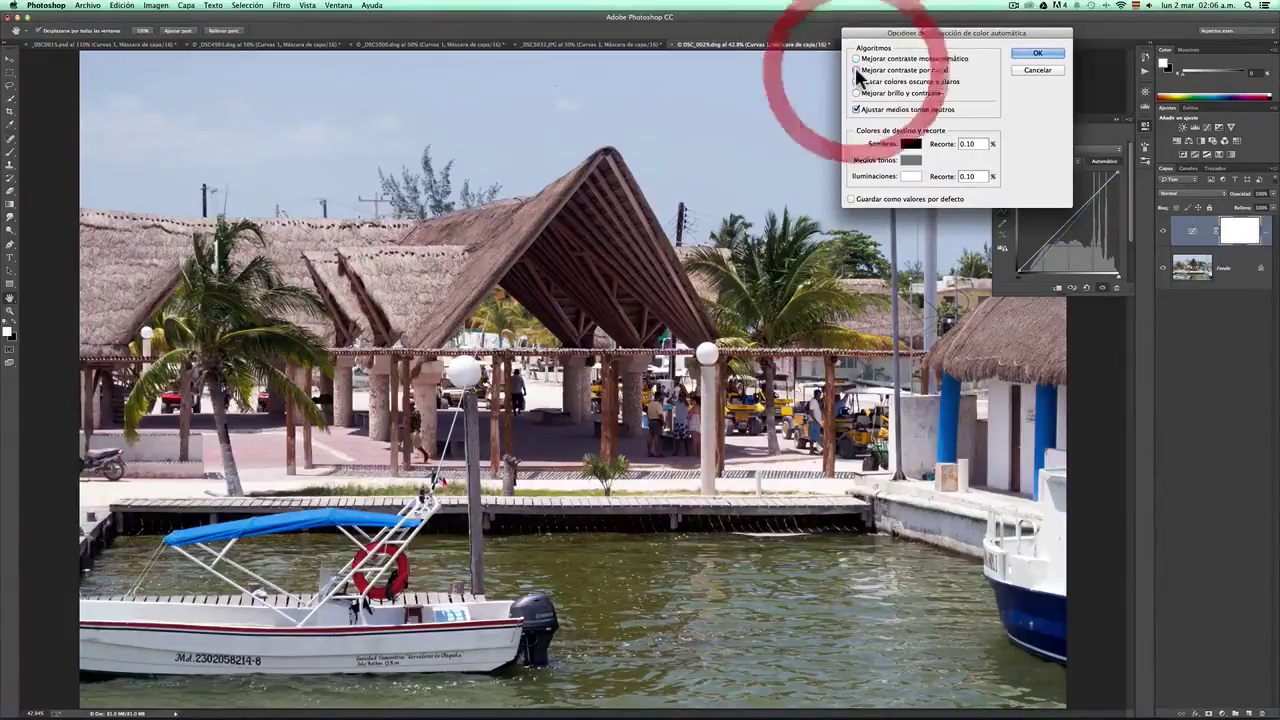
pyautogui.click(856, 81)
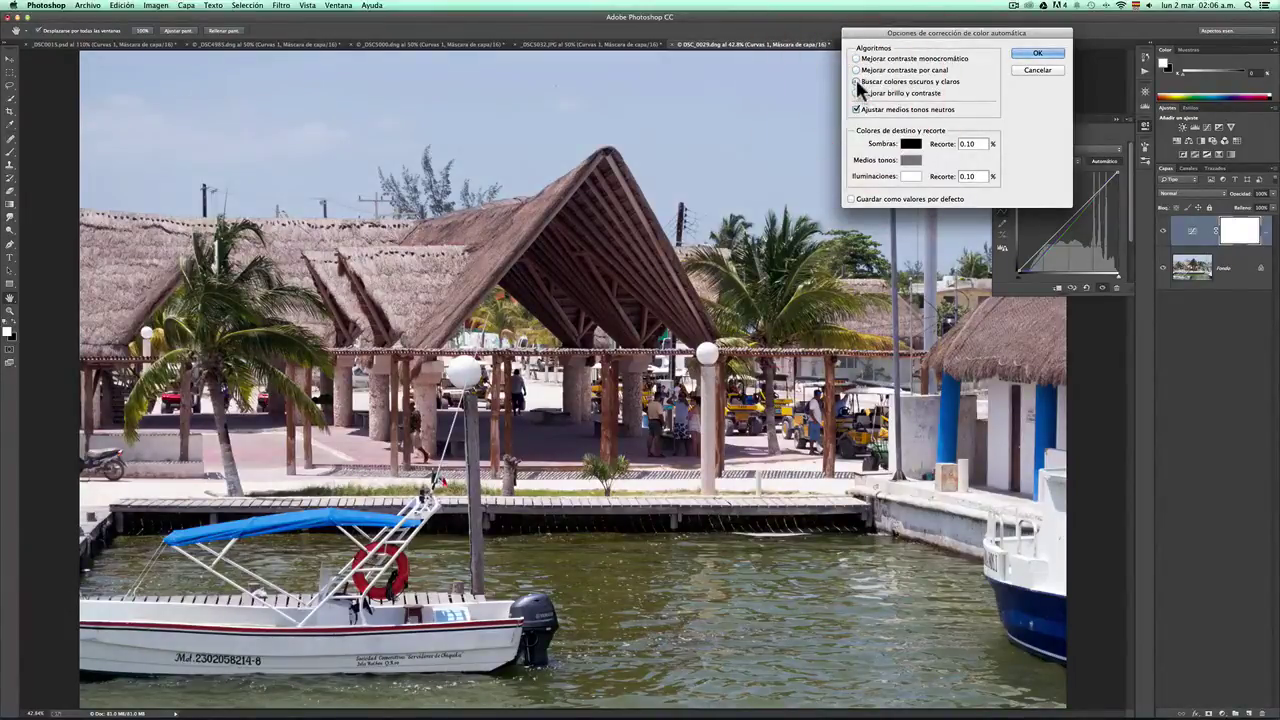
pyautogui.click(856, 58)
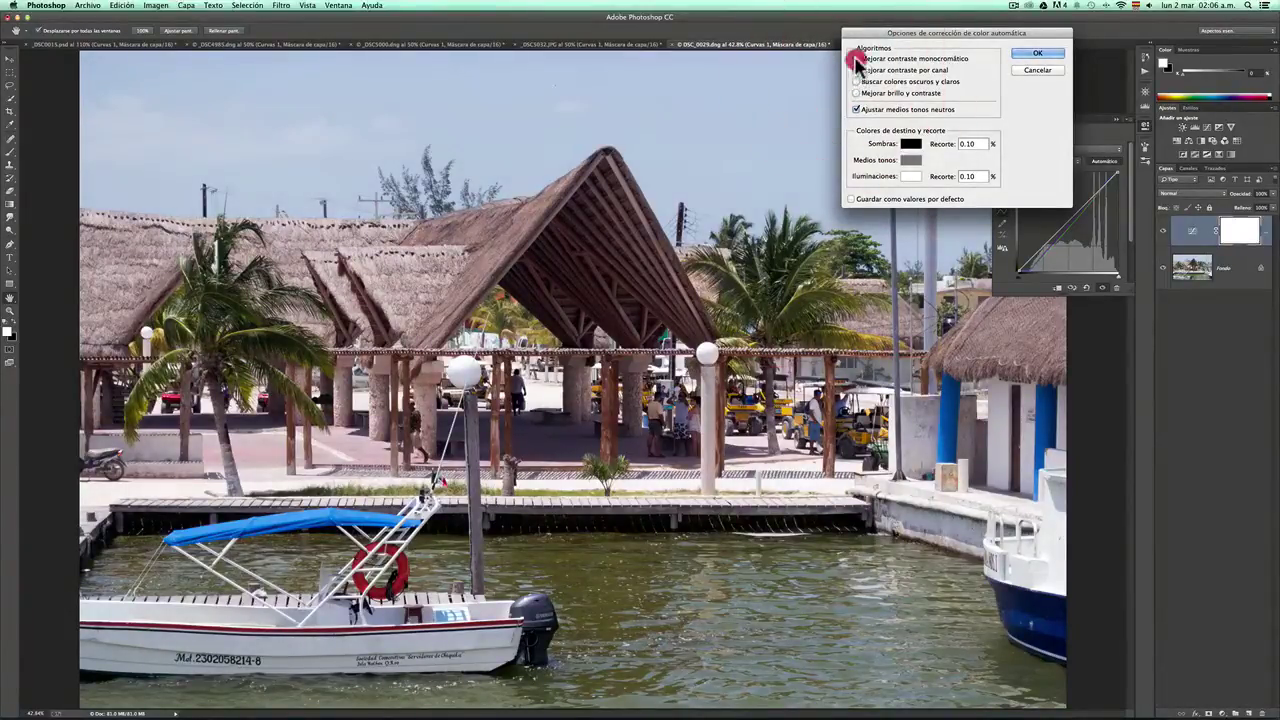
pyautogui.click(856, 70)
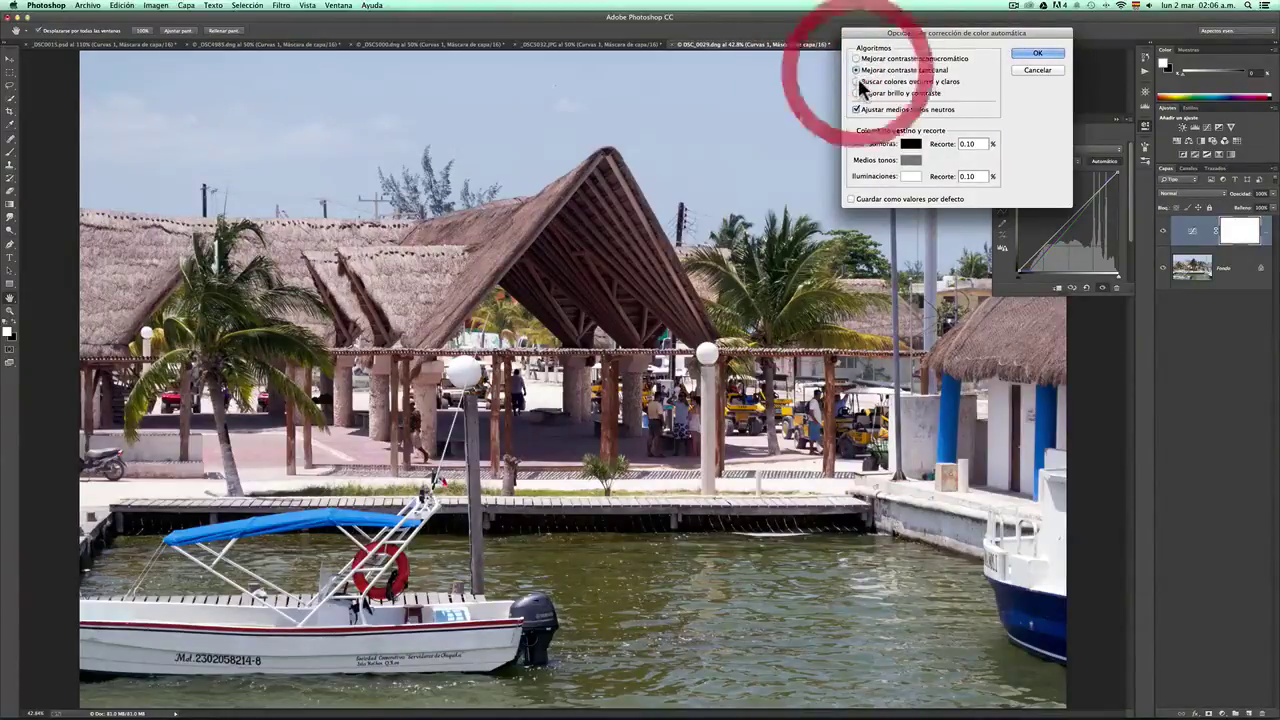
pyautogui.click(857, 81)
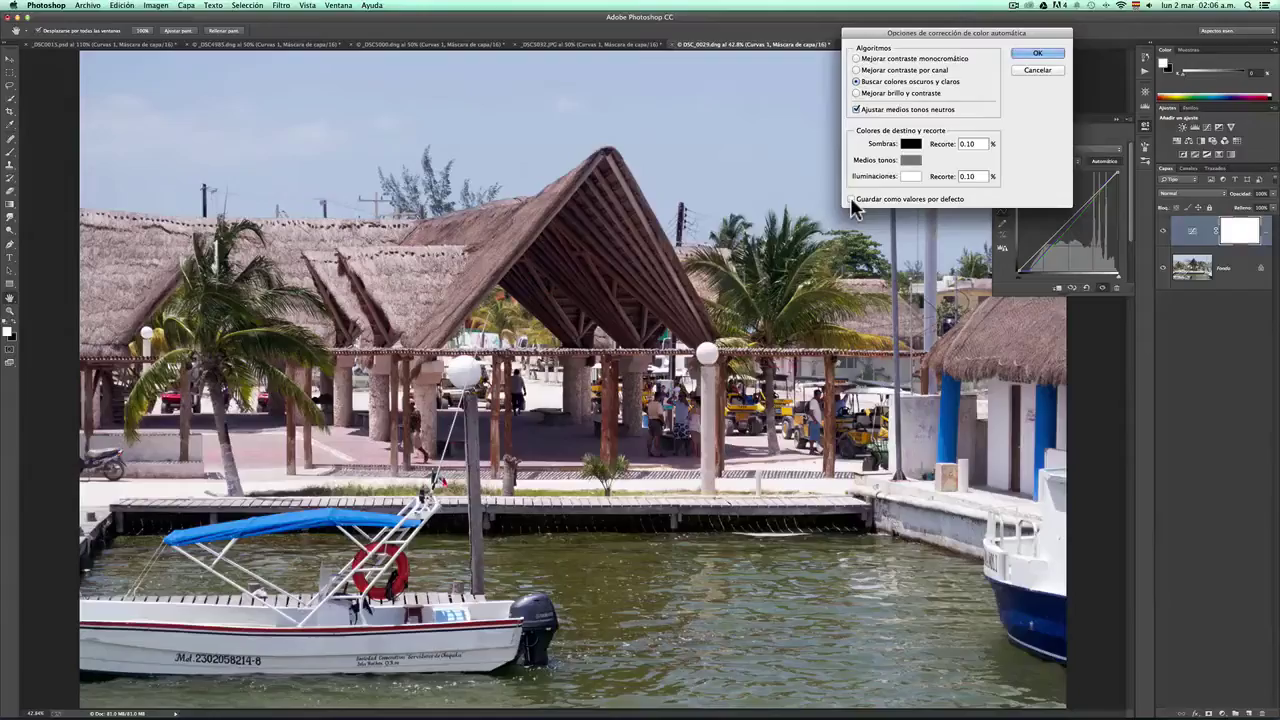
pyautogui.click(851, 198)
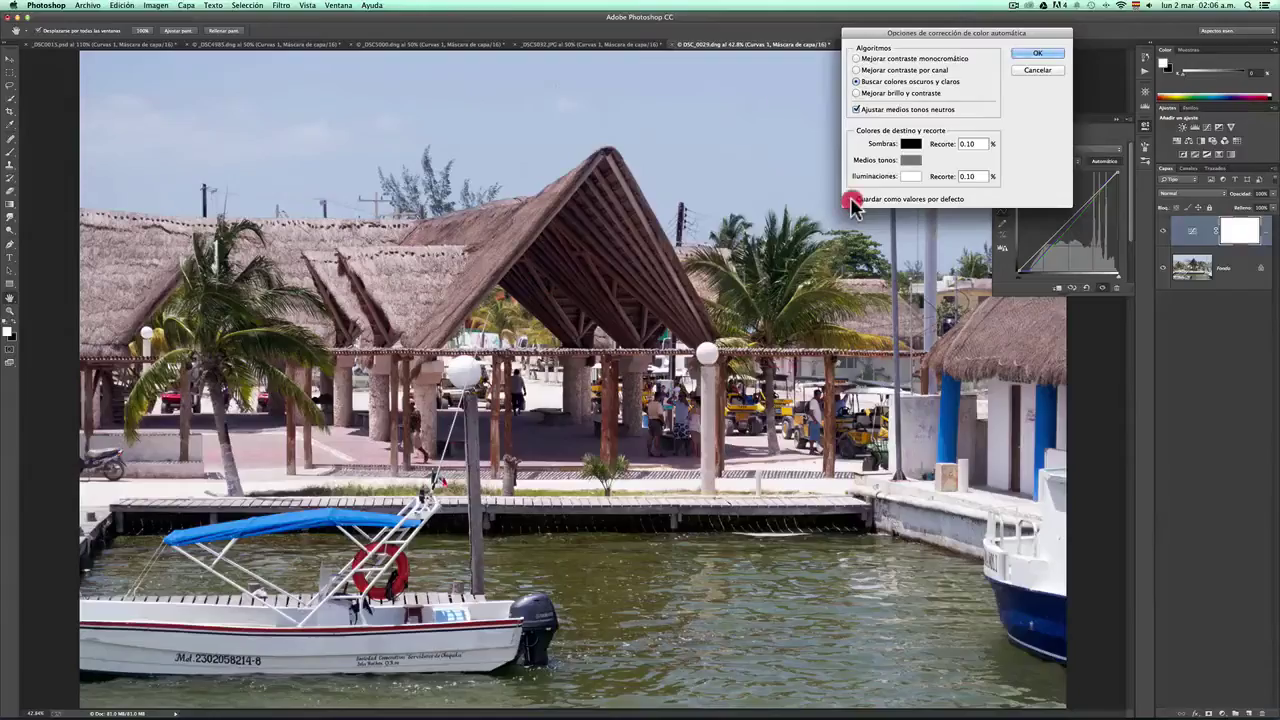
pyautogui.click(1040, 54)
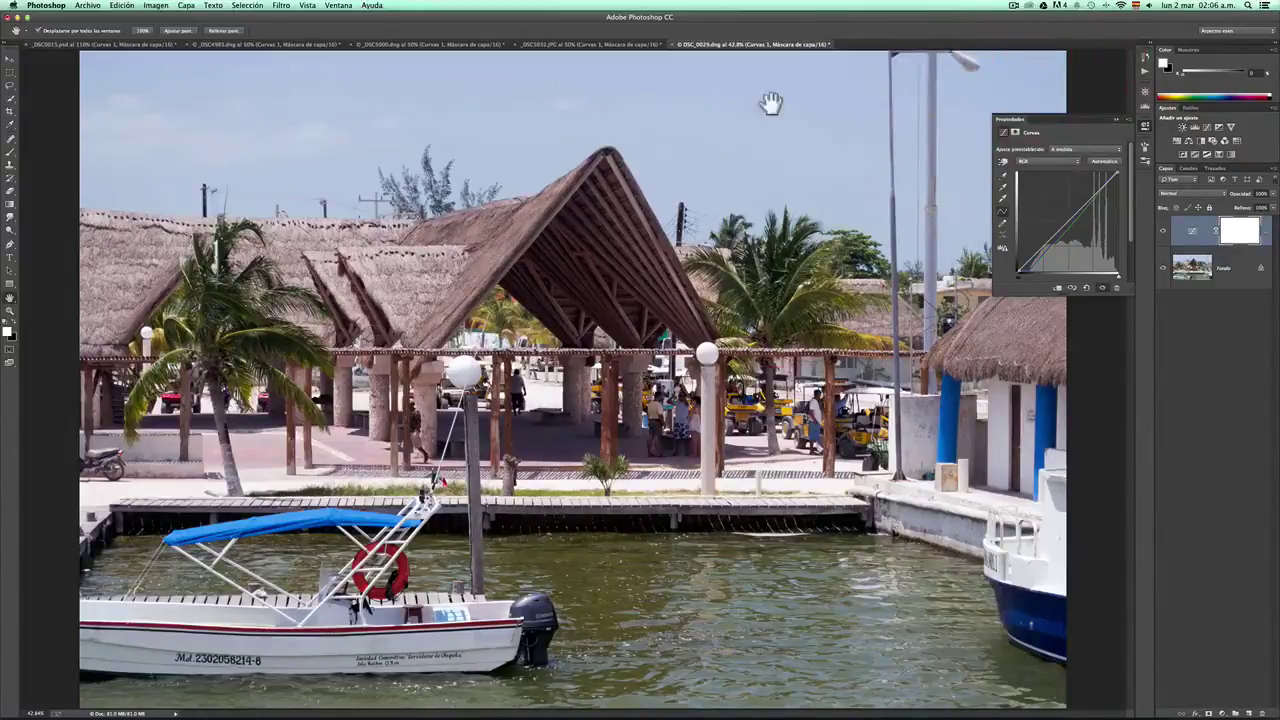
# Step: Reapply Auto with the new defaults to the red colonial building and green building photos
pyautogui.click(573, 44)
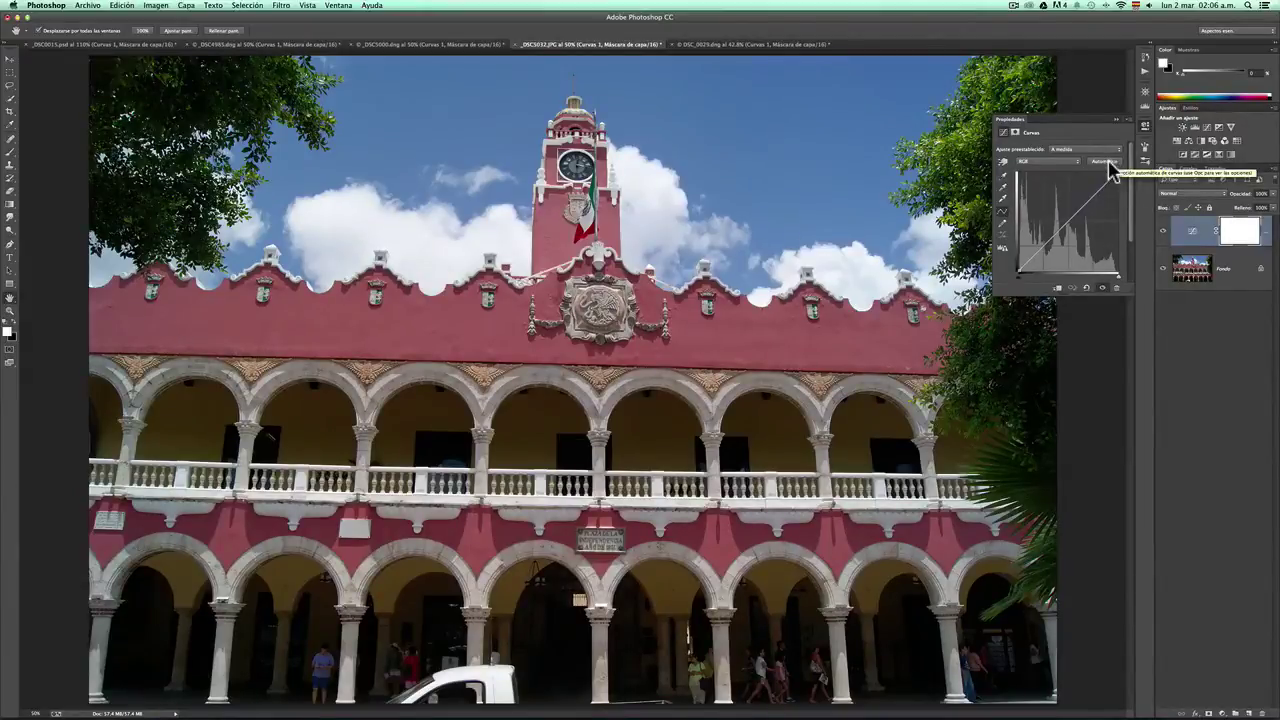
pyautogui.click(1109, 164)
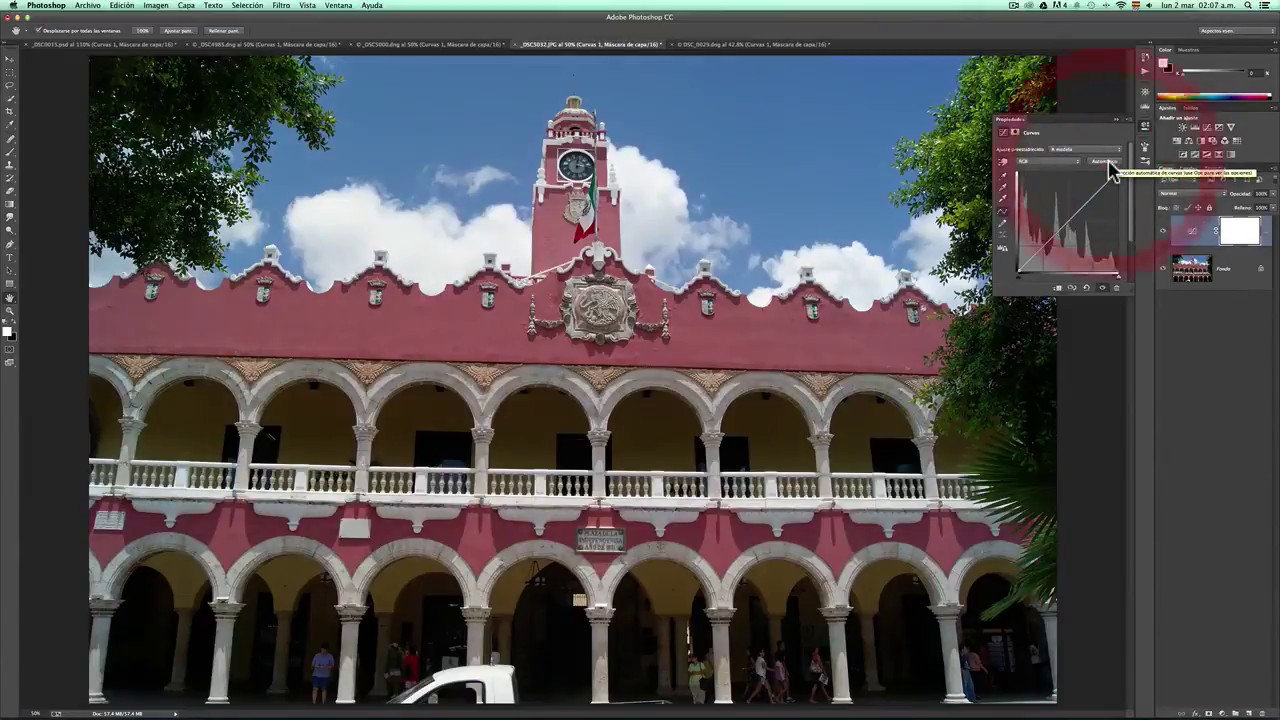
pyautogui.click(1109, 164)
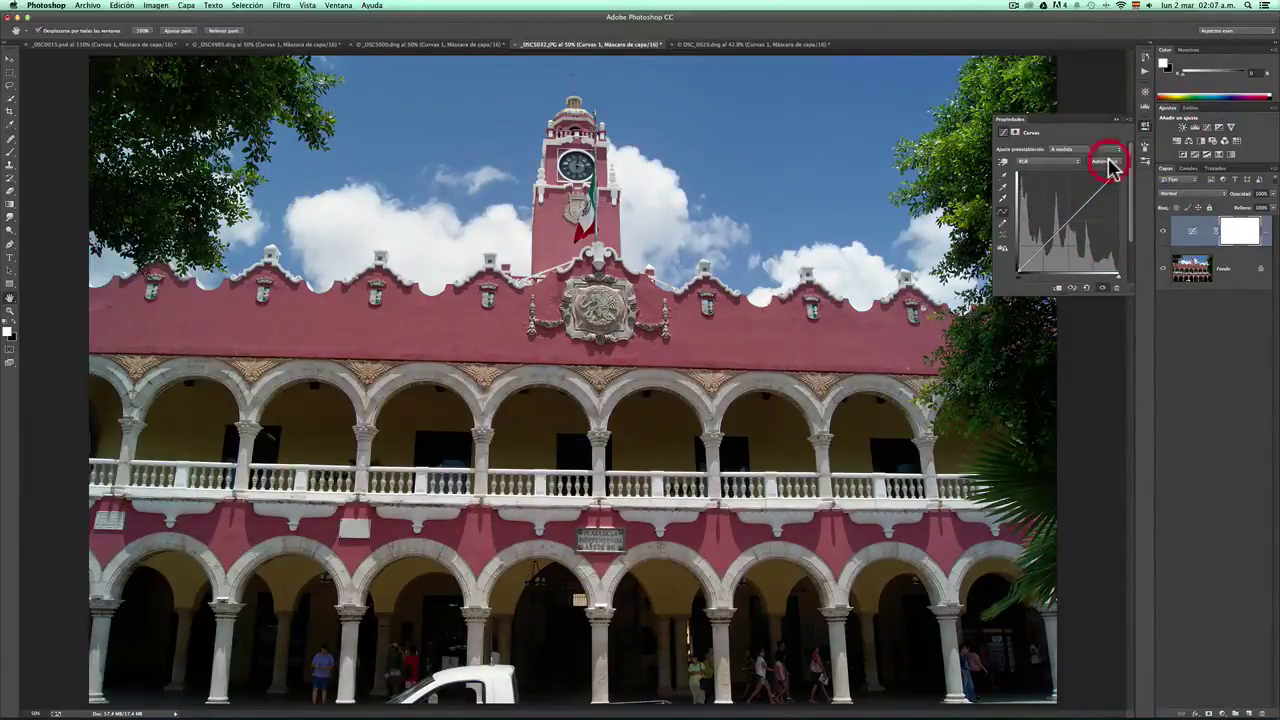
pyautogui.click(452, 45)
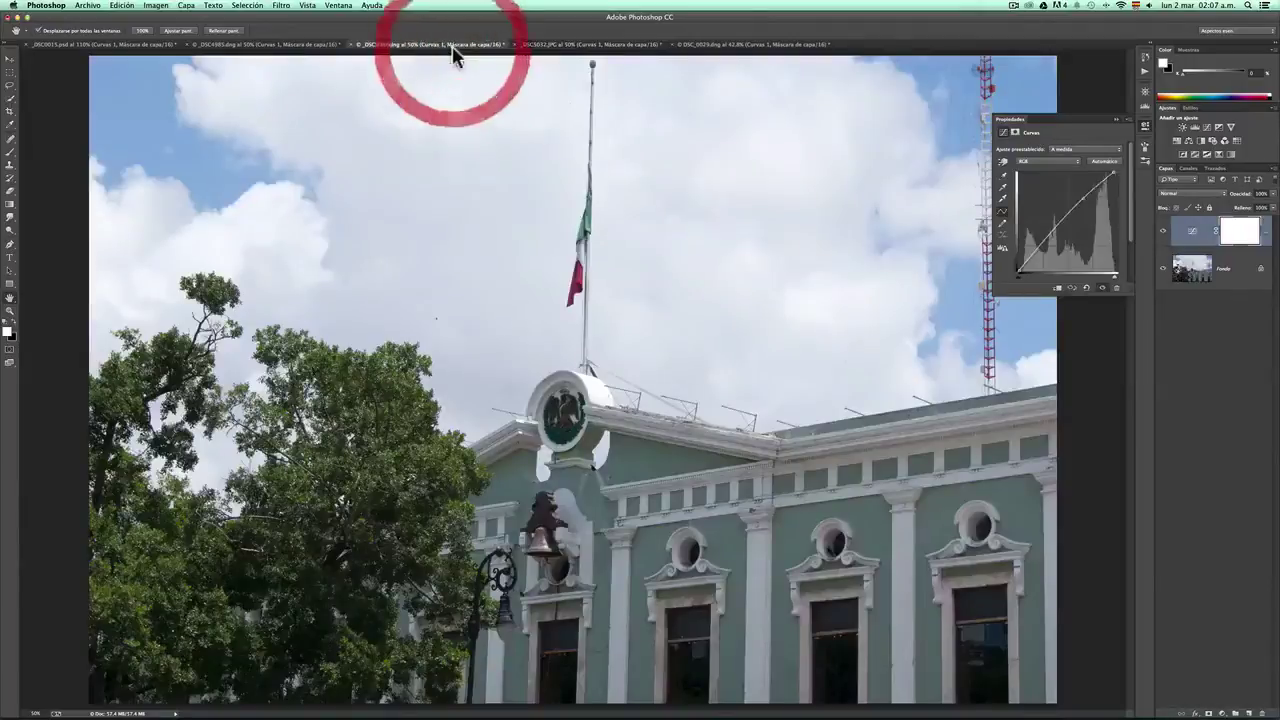
pyautogui.click(1109, 164)
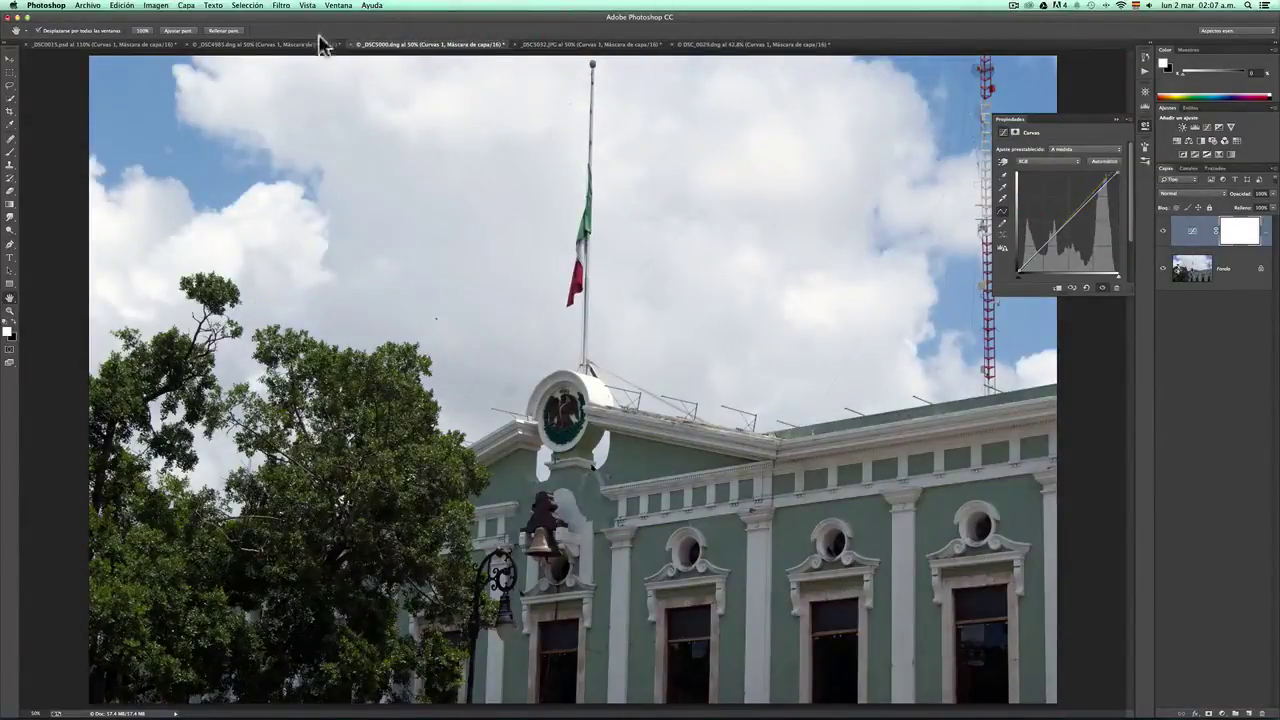
# Step: Reapply Auto with the new defaults to the red benches and colonnade photos
pyautogui.click(250, 46)
pyautogui.click(285, 45)
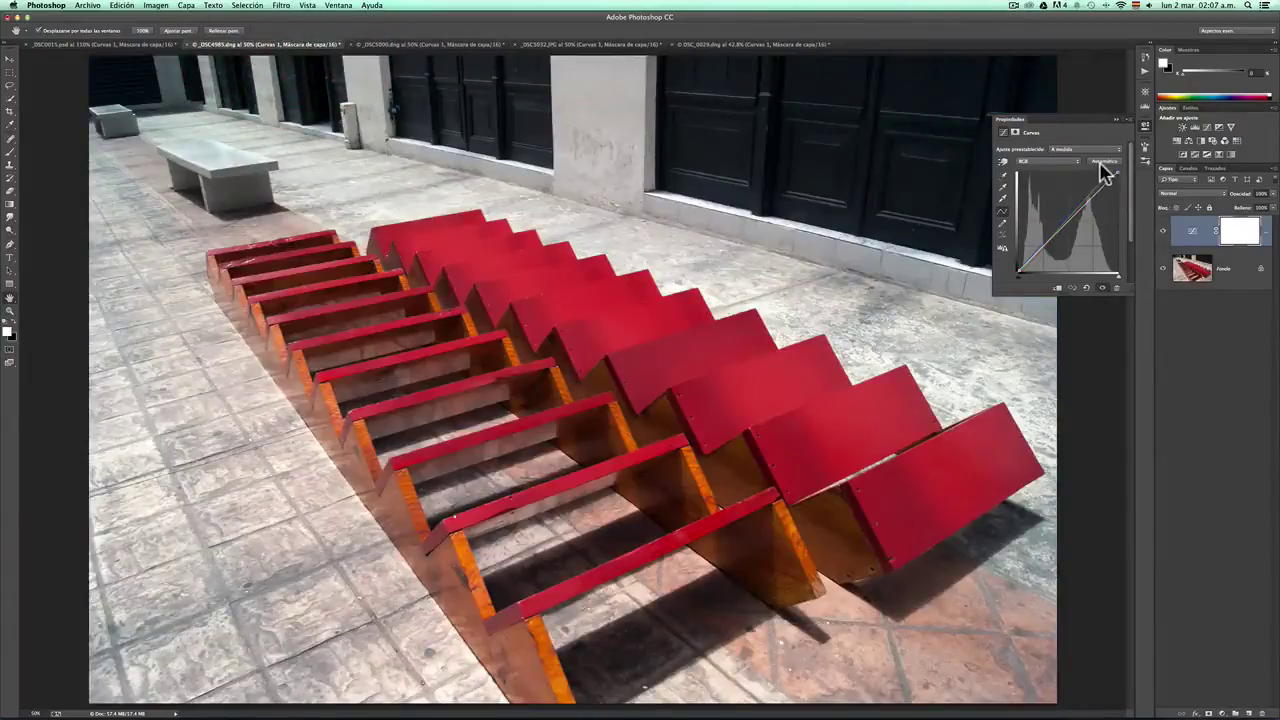
pyautogui.click(1105, 163)
pyautogui.click(138, 50)
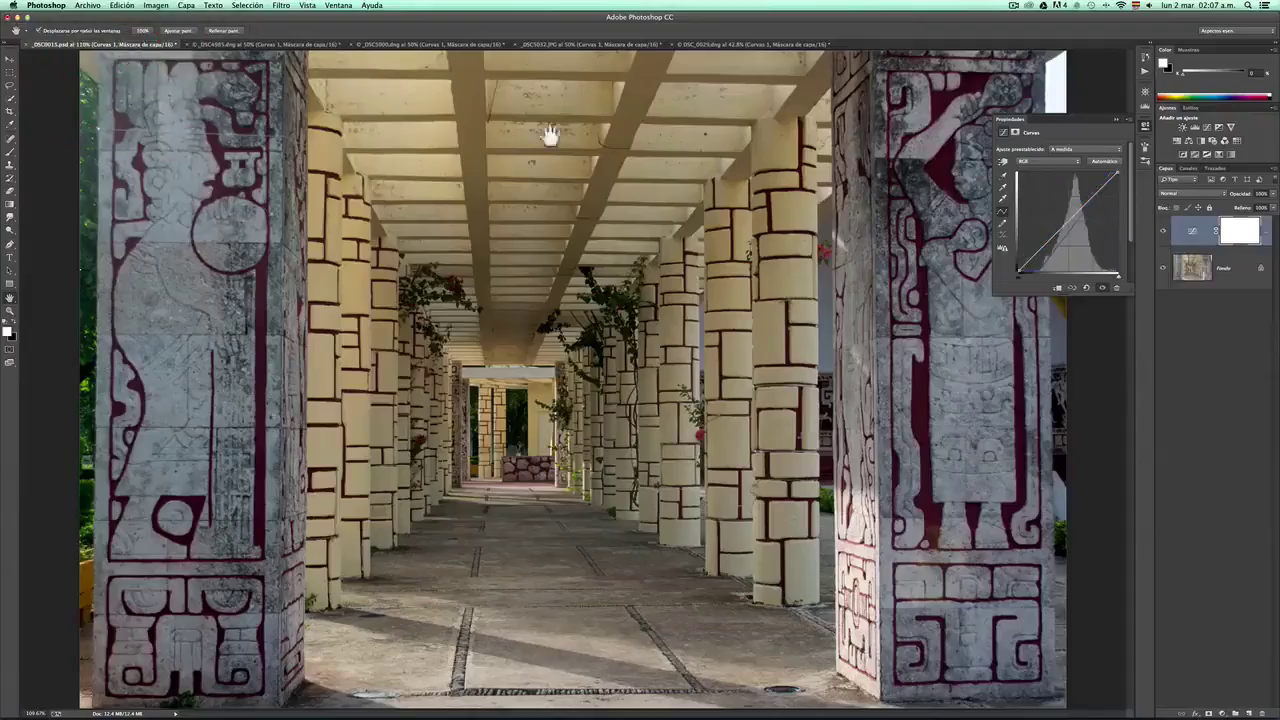
pyautogui.click(1105, 163)
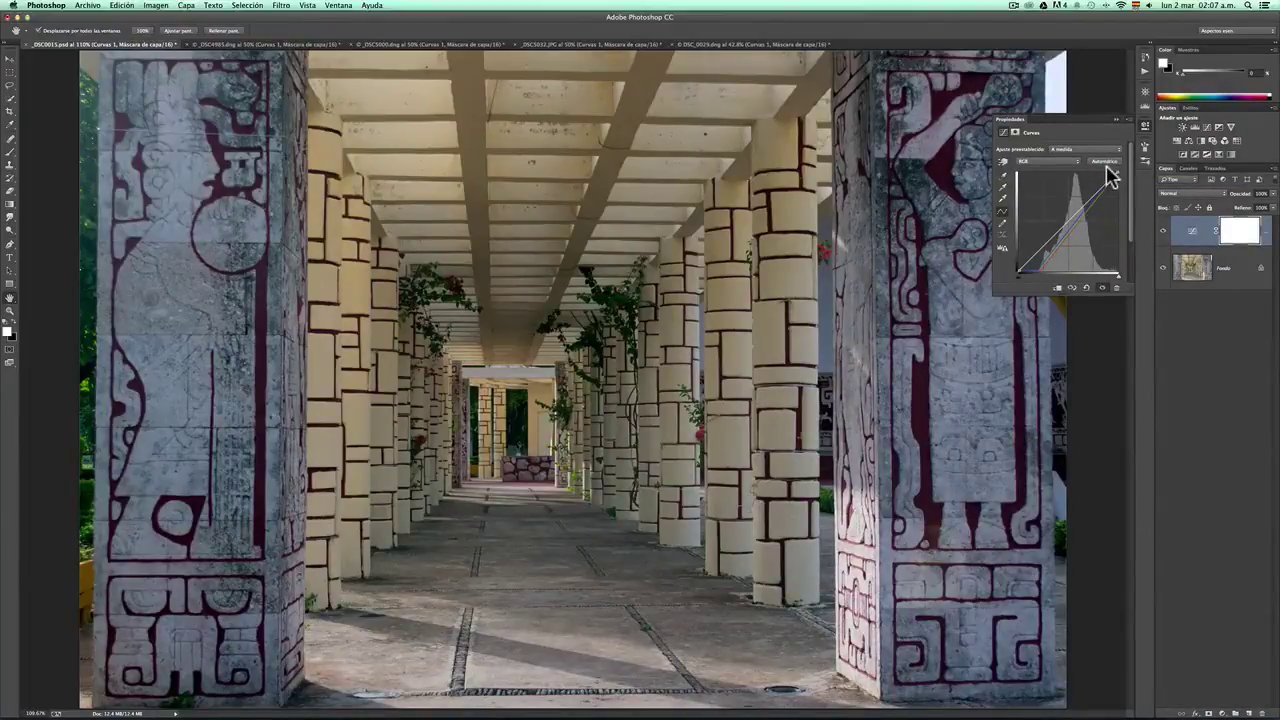
# Step: Open Auto Color Correction Options for the colonnade photo's Curves adjustment
pyautogui.keyDown('alt'); pyautogui.click(1107, 167); pyautogui.keyUp('alt')
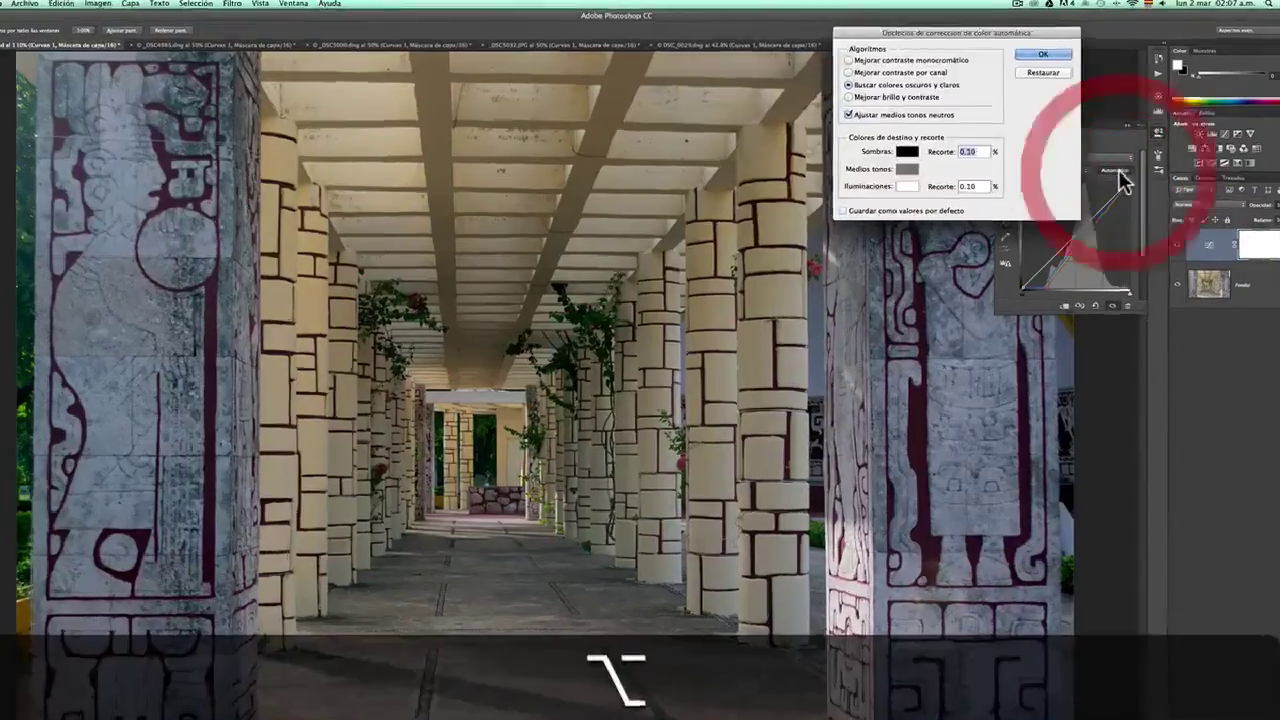